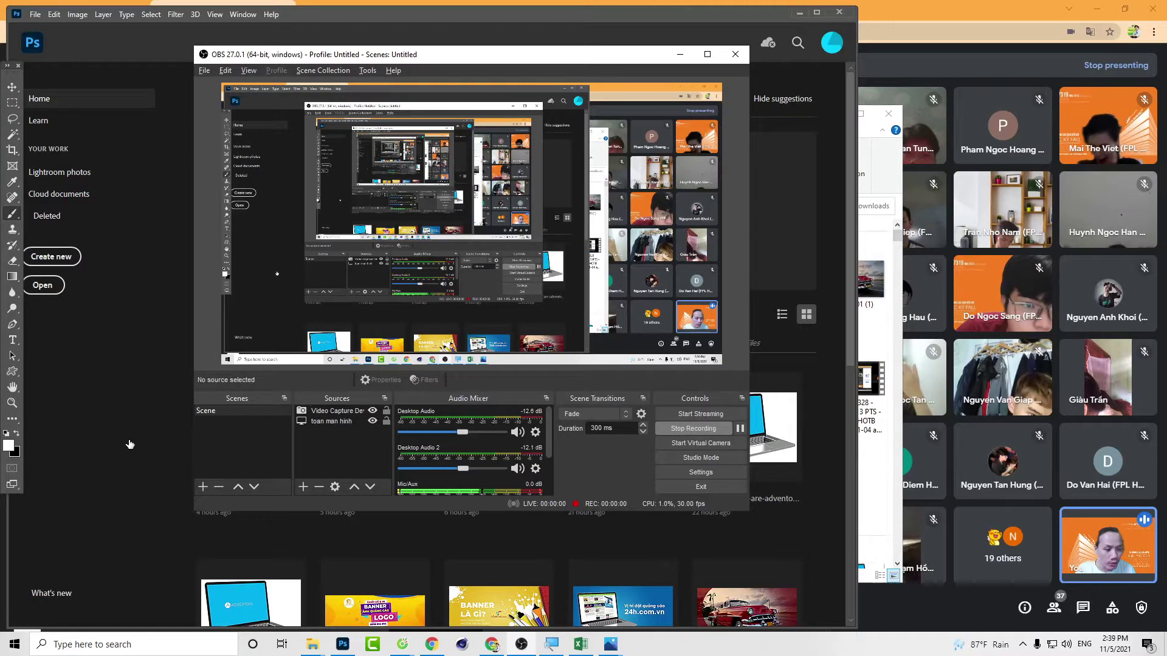
Open ps0201.jpg from Photoshop's recent files and hide the floating Layers panel
click(129, 445)
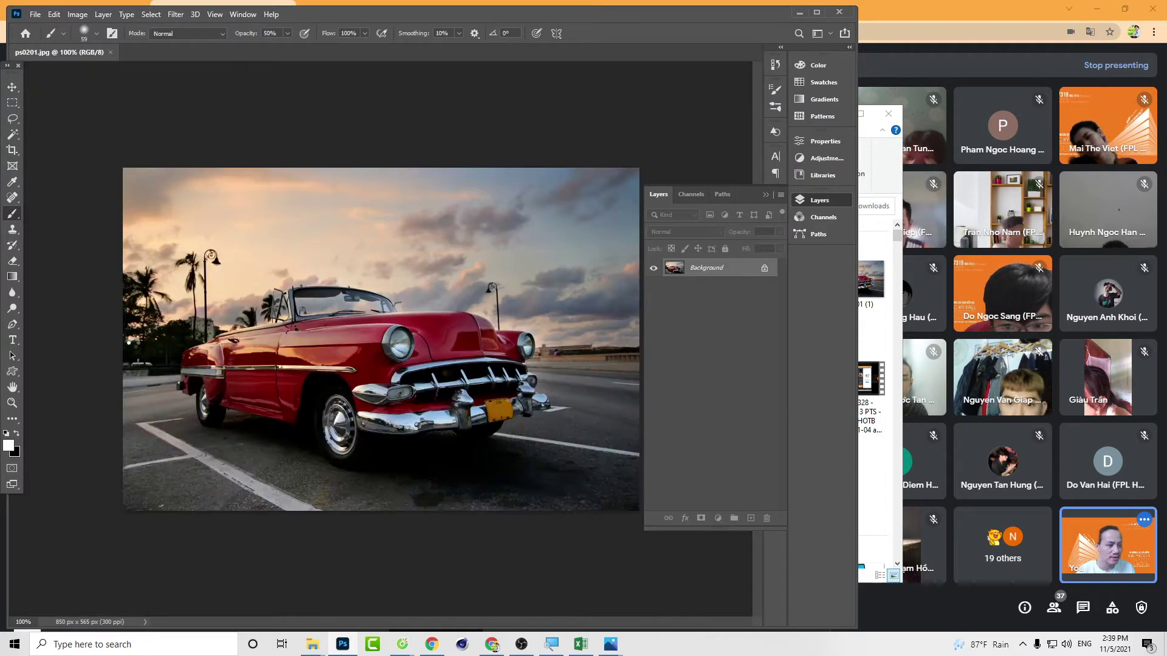
click(130, 438)
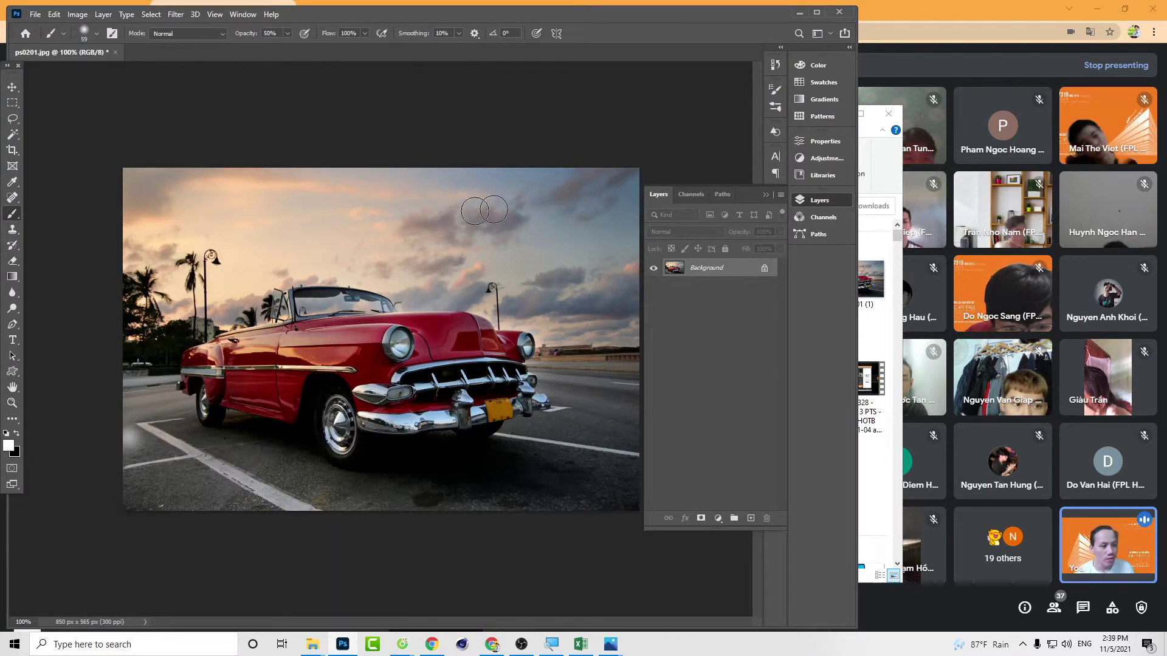
click(765, 195)
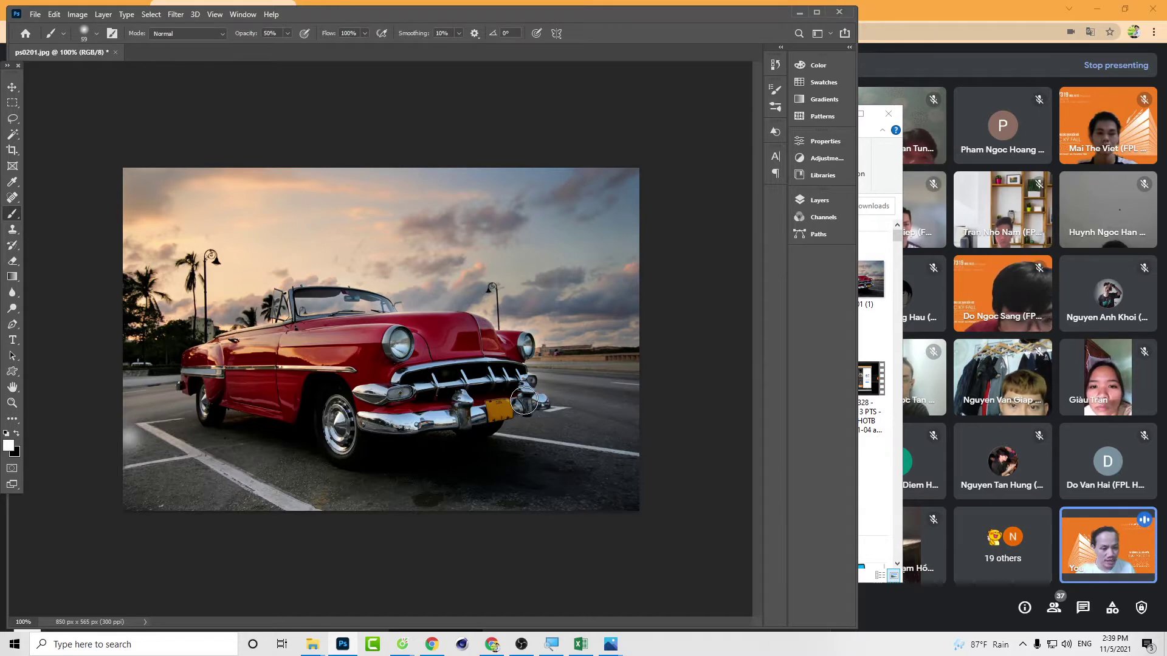
View example images bai22.jpg and bai2.jpg in Photos, then return to the ps0201_done.jpg Drive preview
key(alt+Tab)
key(alt+Tab)
key(alt+Tab)
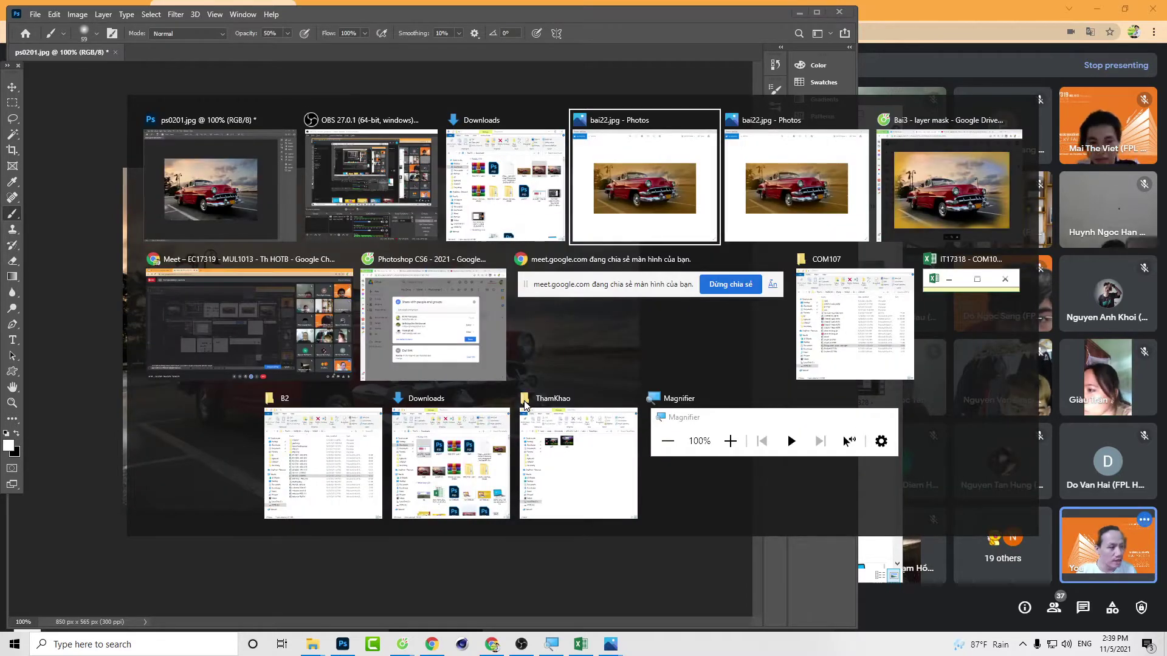
key(alt+Tab)
key(alt+Tab)
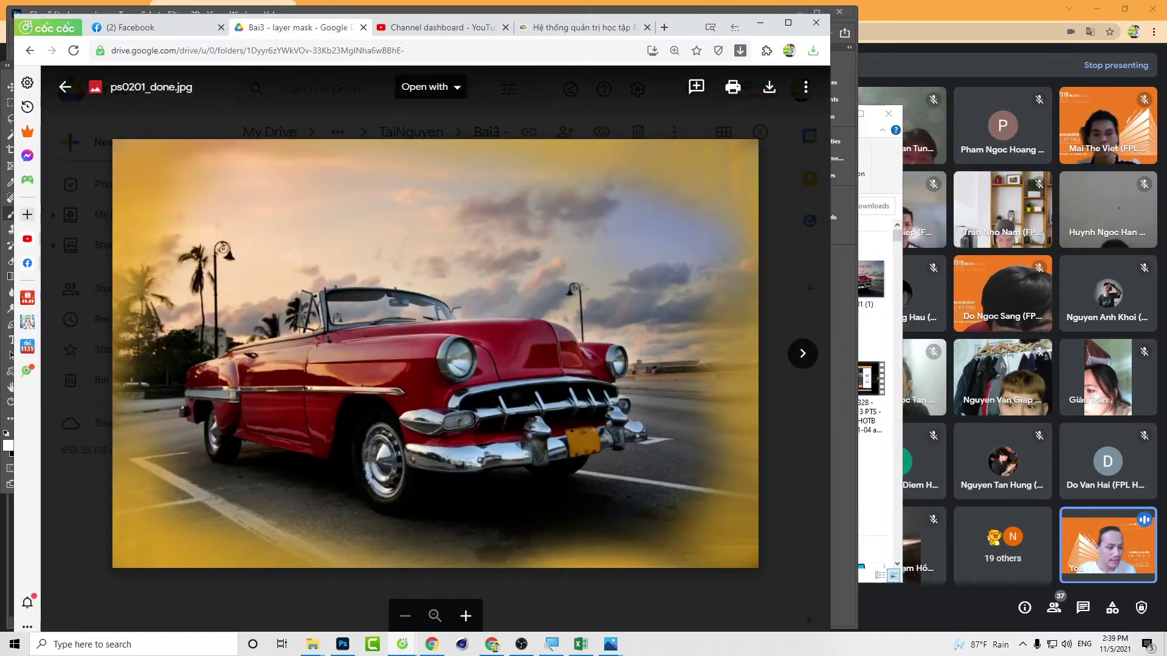
key(alt+Tab)
key(alt+Tab)
key(alt+Tab)
key(alt+Tab)
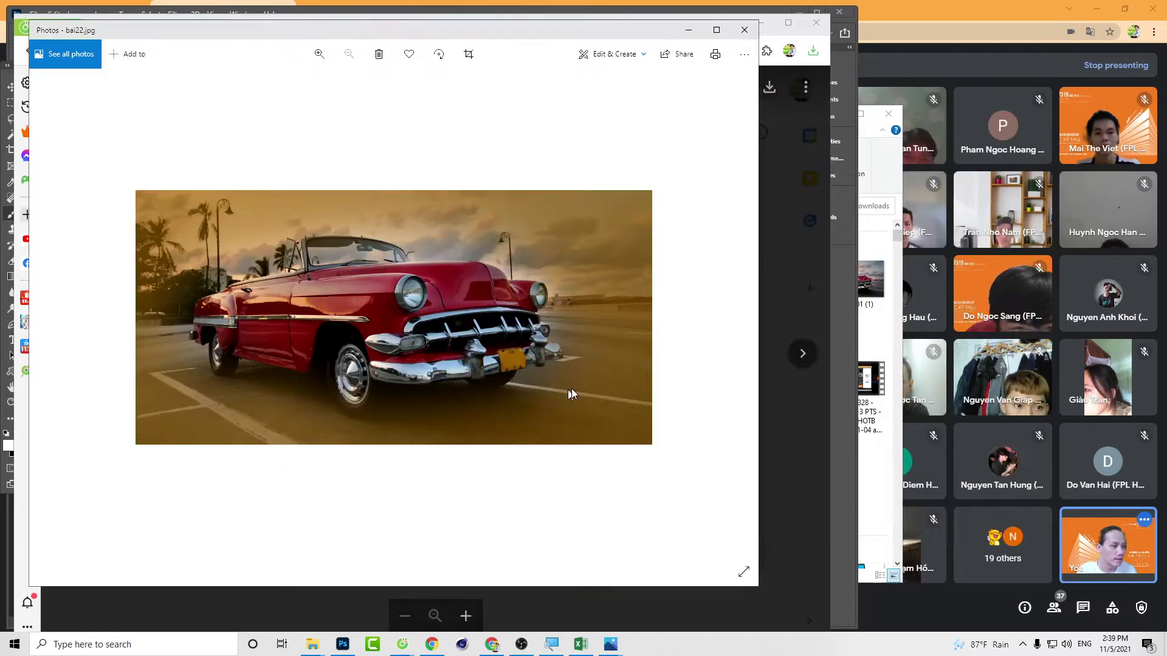
click(739, 312)
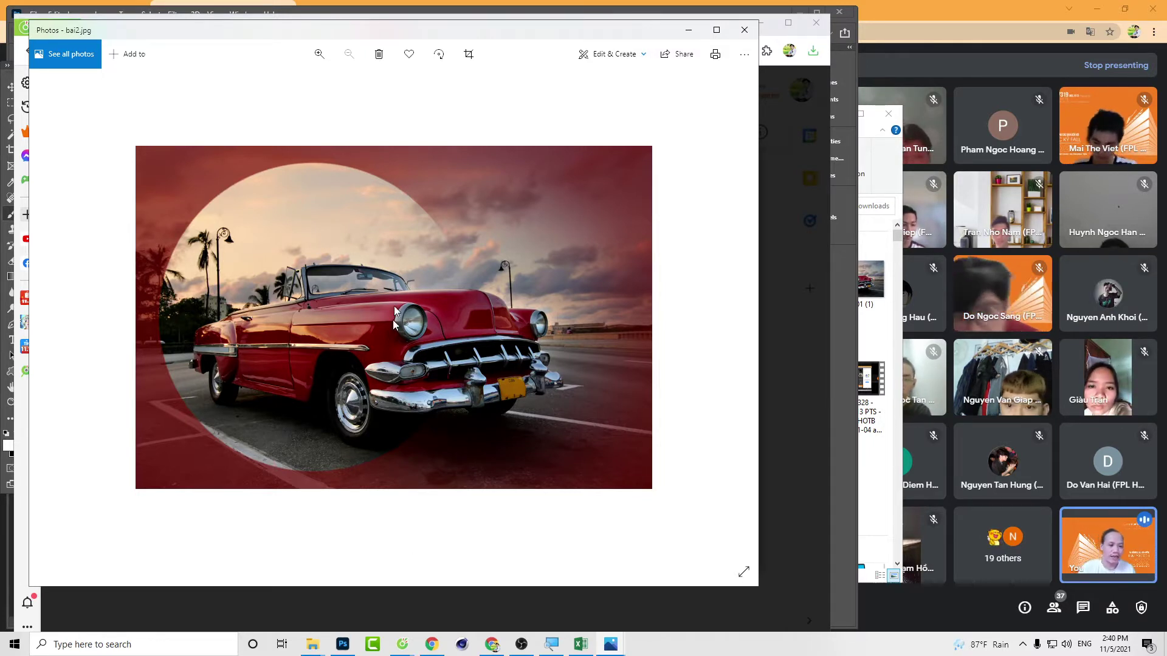
key(alt+Tab)
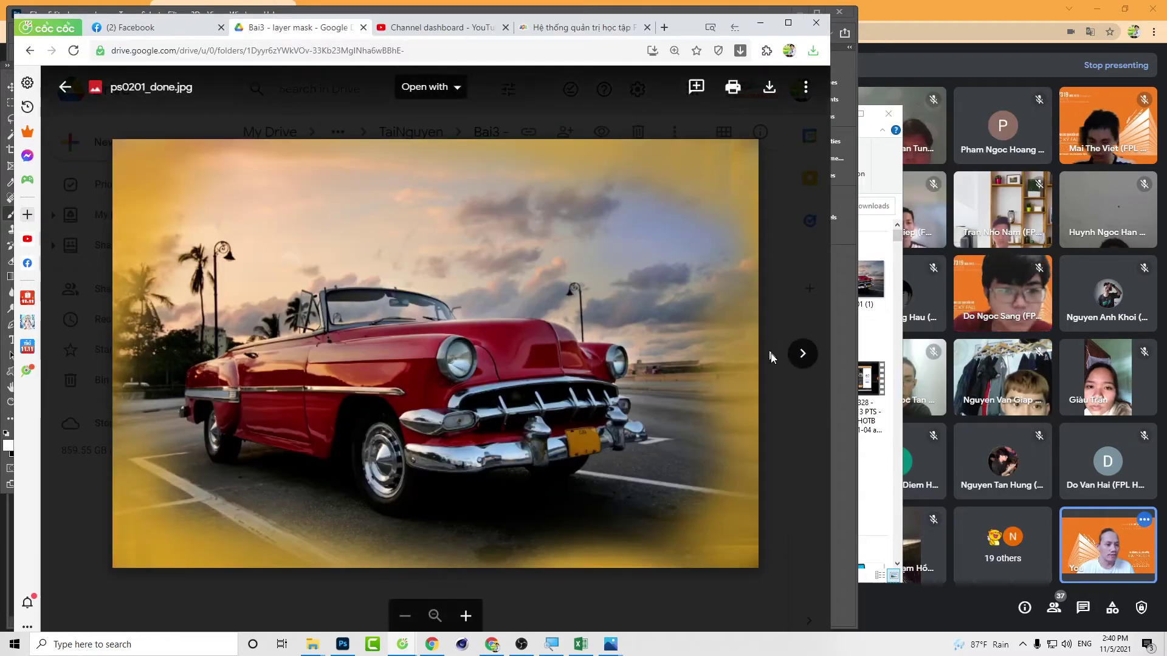
Move ps0201_done.jpg and ps0201_done2.jpg to the Drive bin, then switch to Downloads
click(771, 358)
click(341, 240)
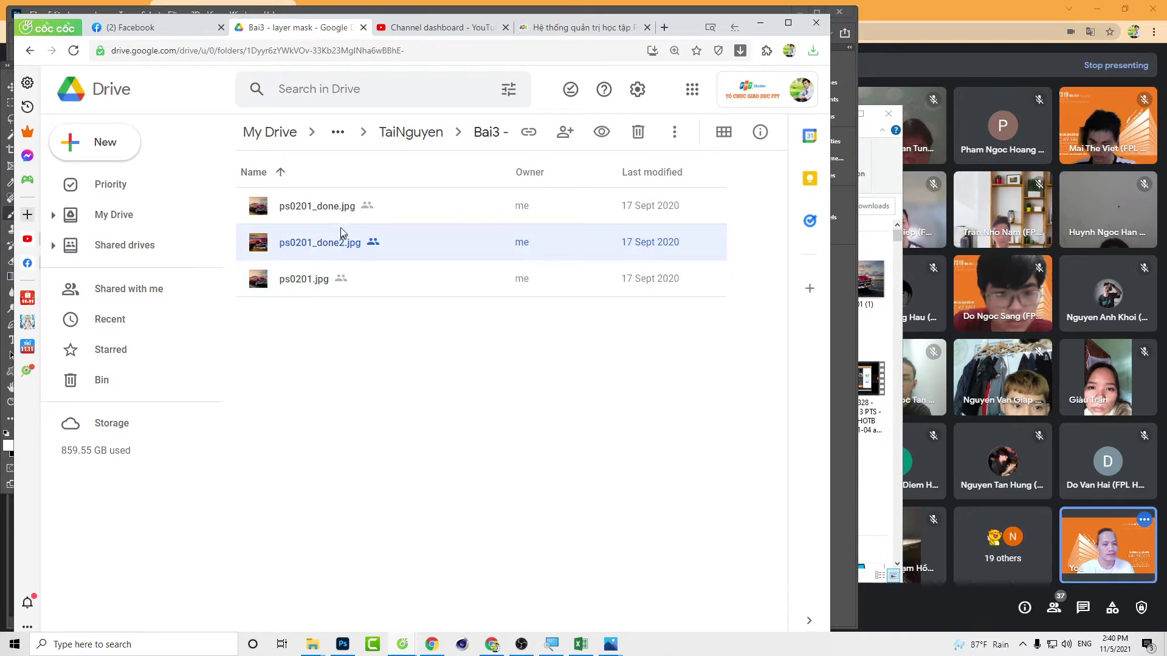
shift+click(338, 208)
click(652, 138)
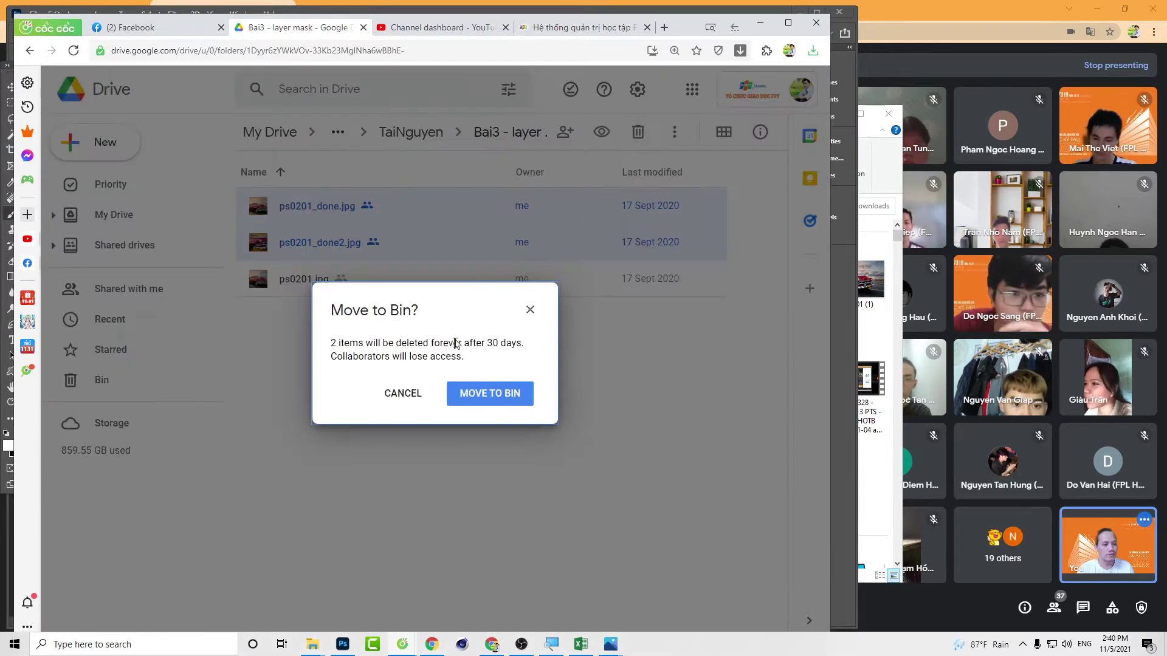
click(493, 401)
key(alt+Tab)
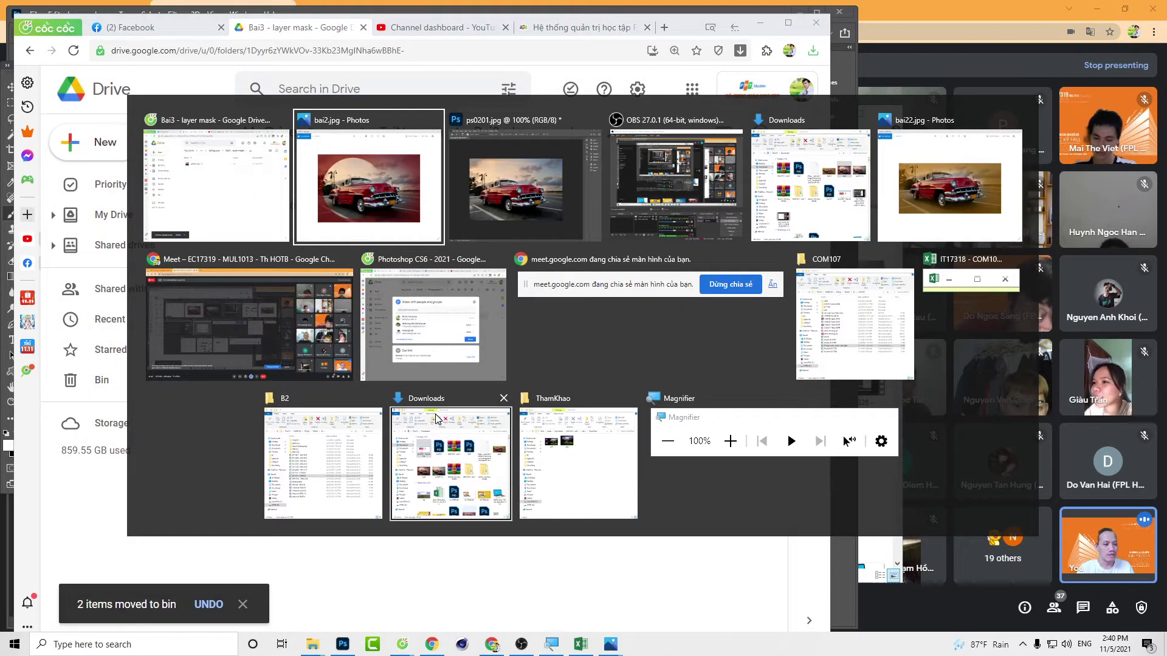
key(Tab)
key(Tab)
key(Tab)
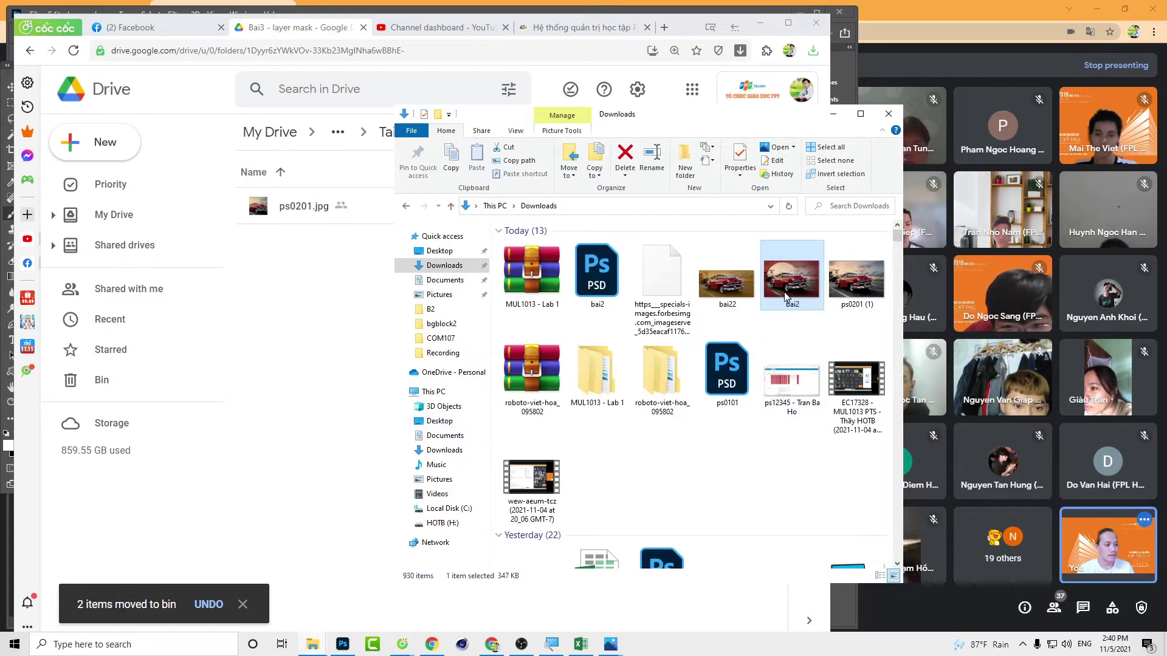
Upload bai2 and bai22 from Downloads into the Drive Bai3 folder, then return to Photoshop
ctrl+click(726, 282)
drag(720, 286, 286, 326)
key(alt+Tab)
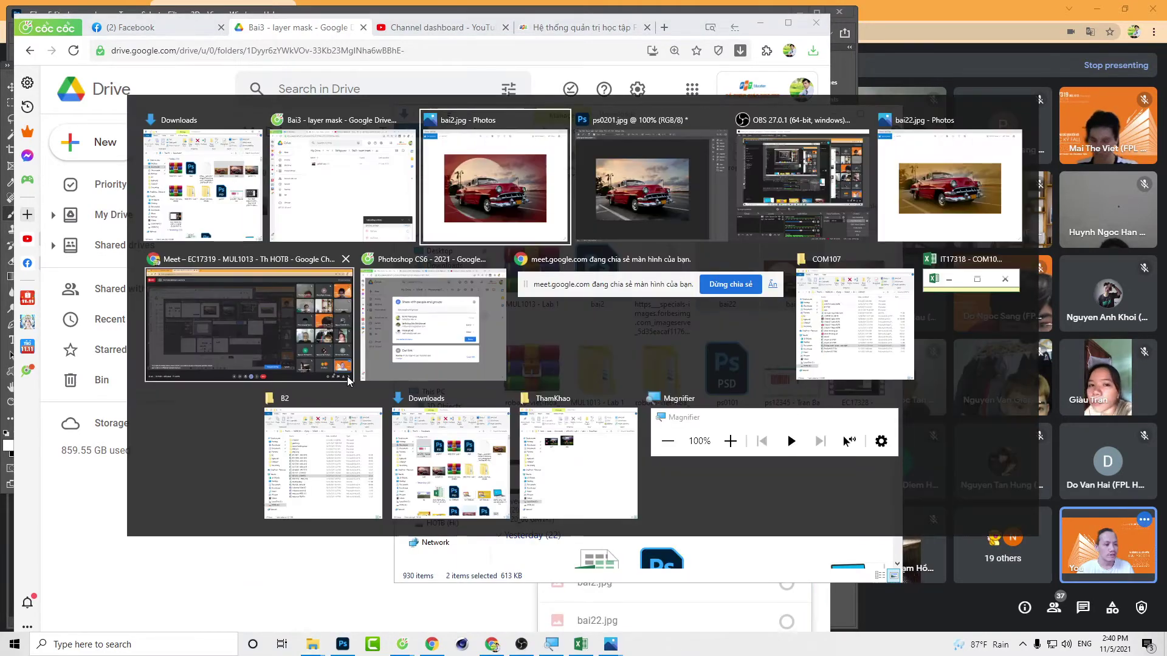
key(alt+Tab)
click(306, 237)
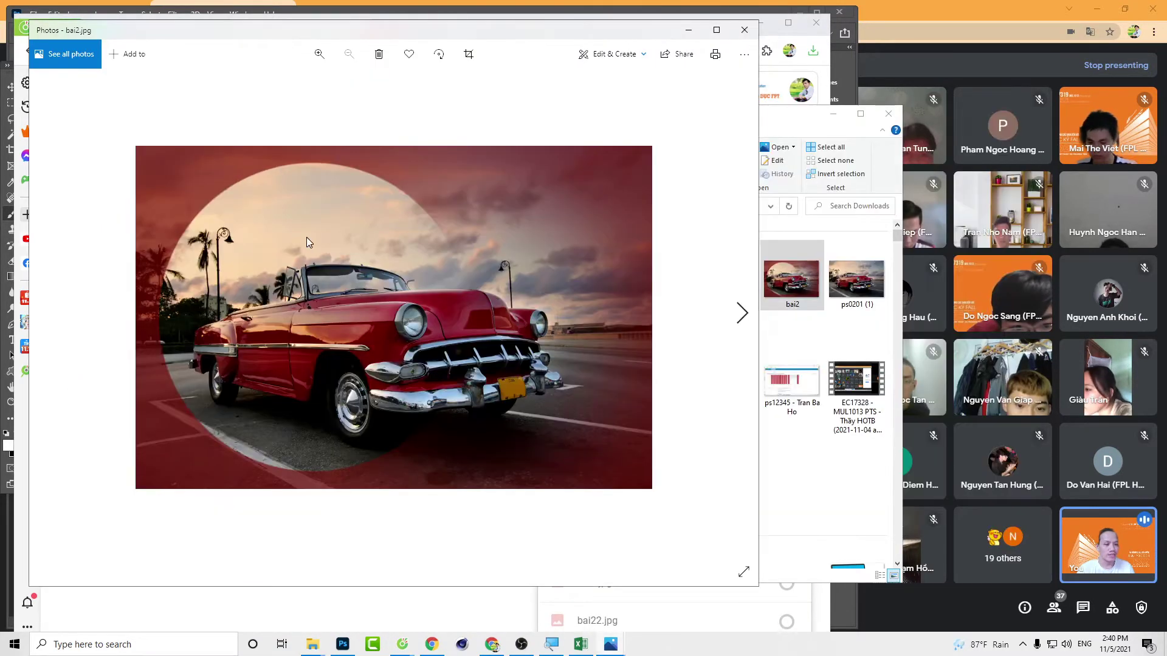
key(alt+Tab)
key(Tab)
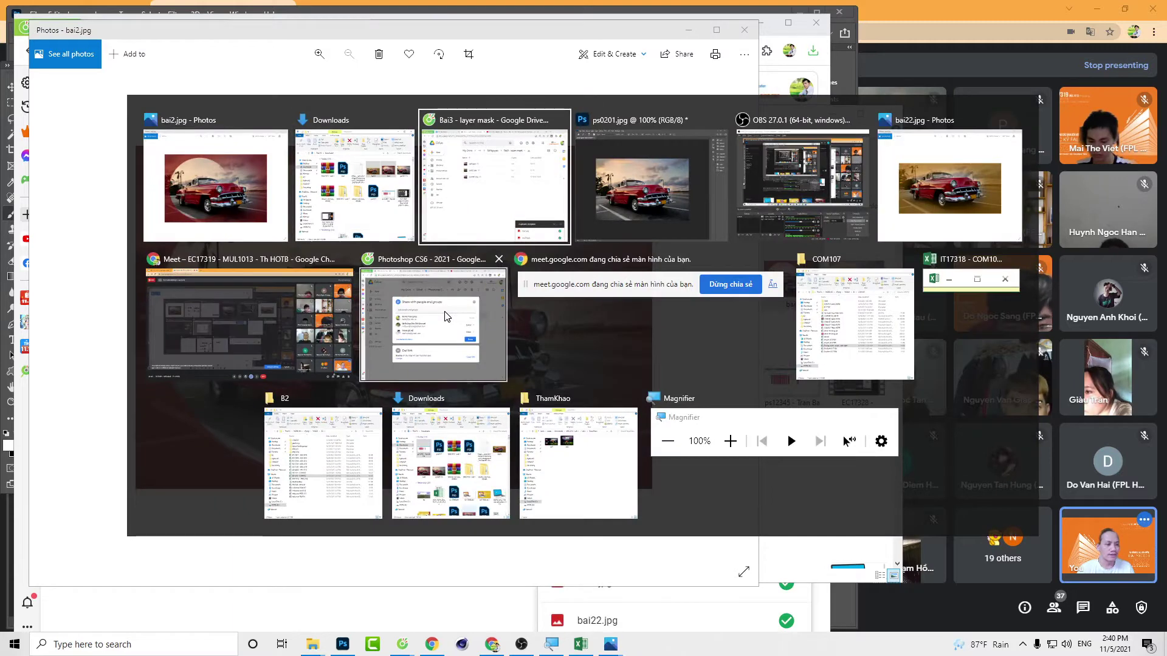
key(Tab)
key(Tab)
key(Tab)
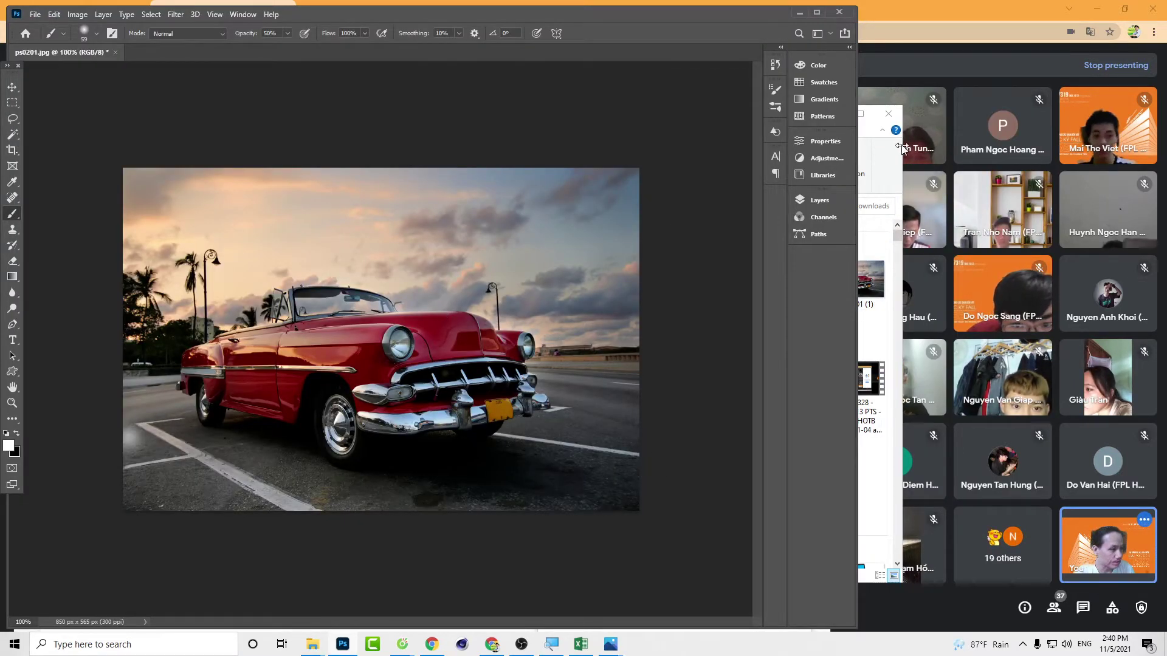
Move the Downloads window aside and show Photoshop's Layers panel with only Background
click(870, 131)
drag(797, 126, 637, 126)
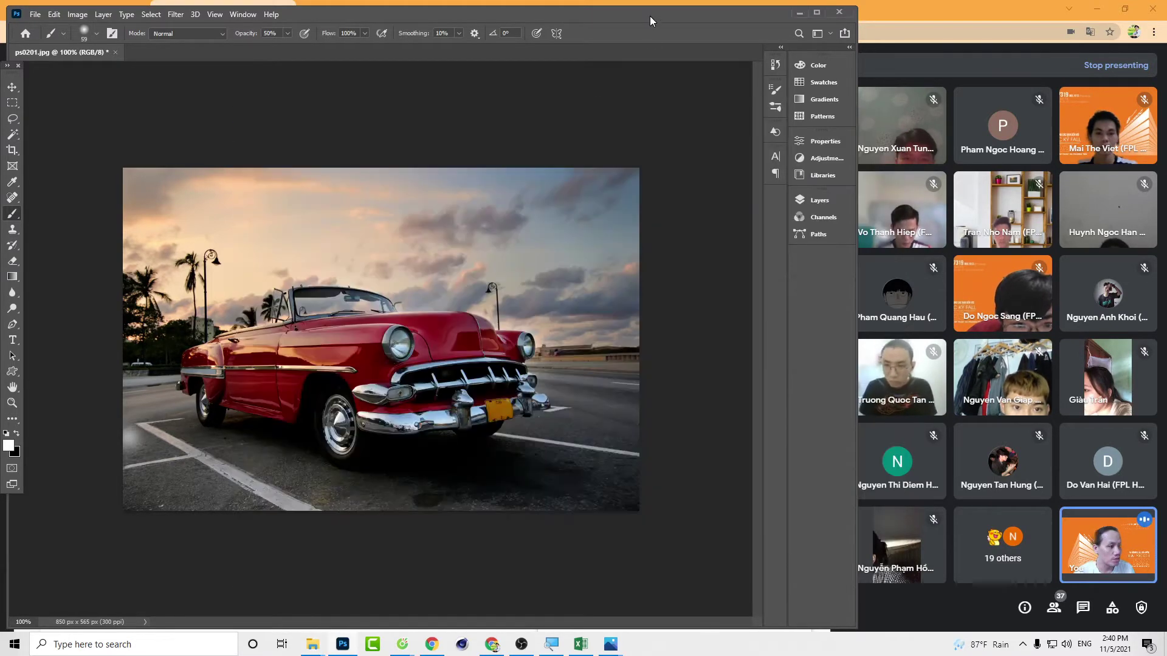
click(650, 16)
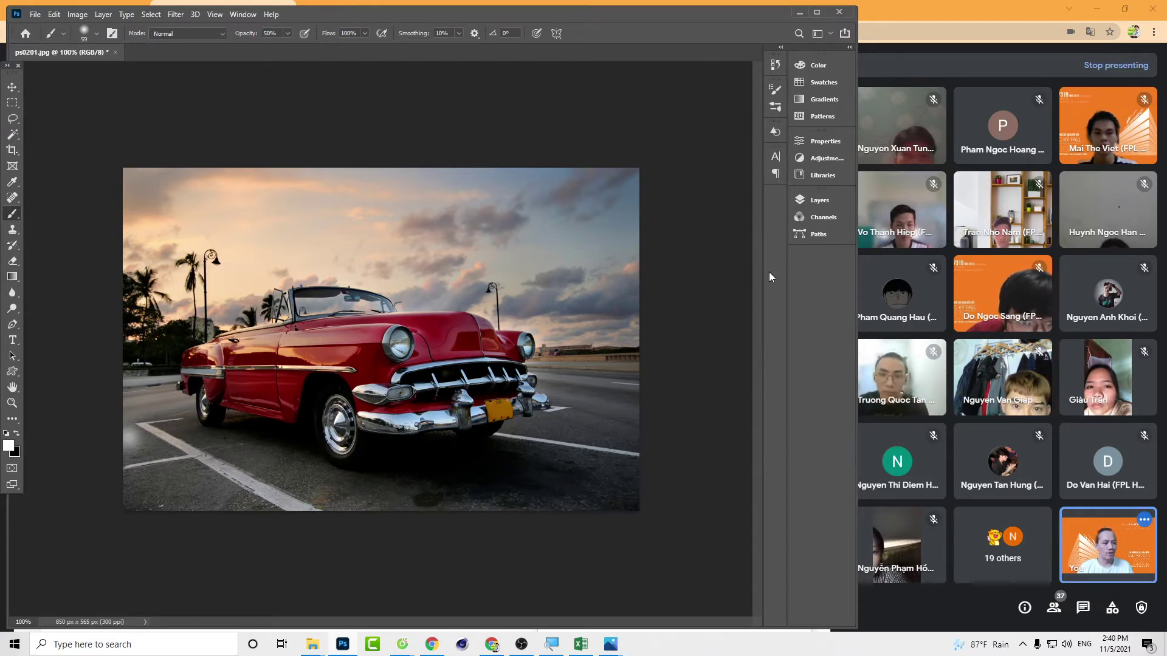
click(800, 200)
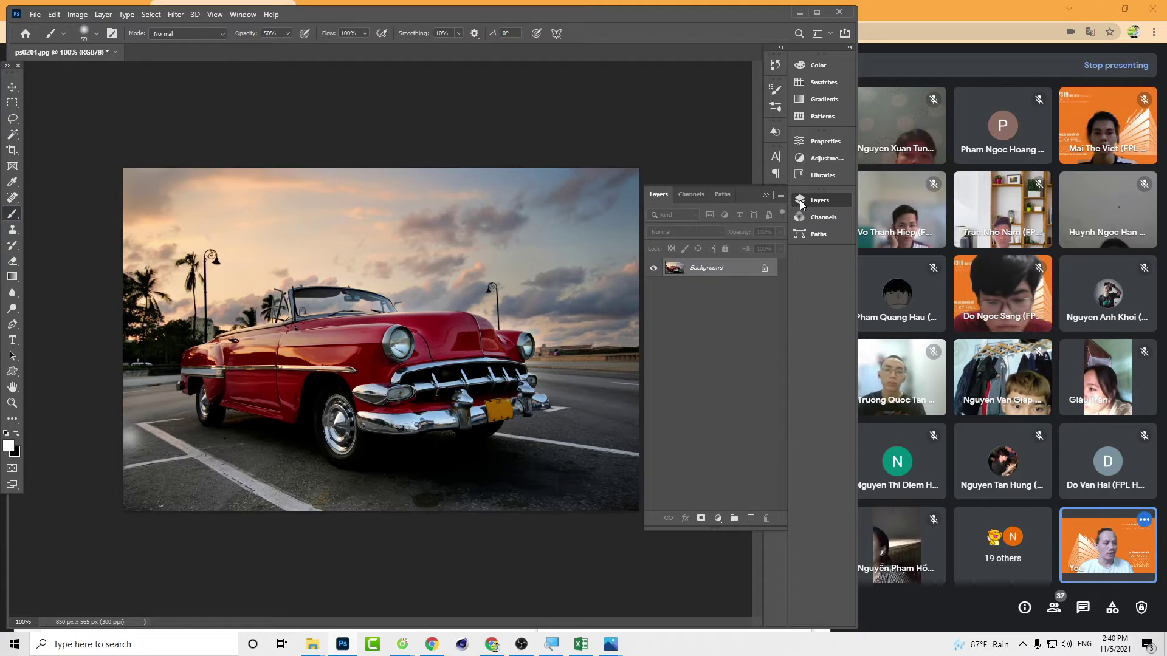
click(800, 199)
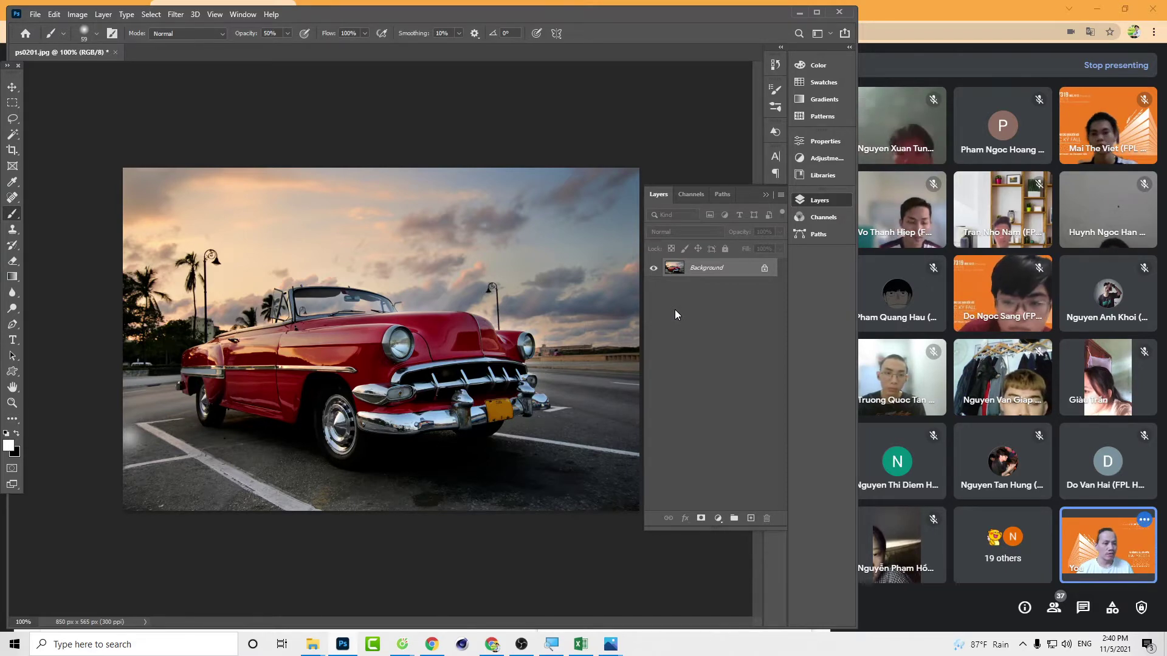
Look at the bai2.jpg example image, then come back to Photoshop
key(alt+Tab)
key(Tab)
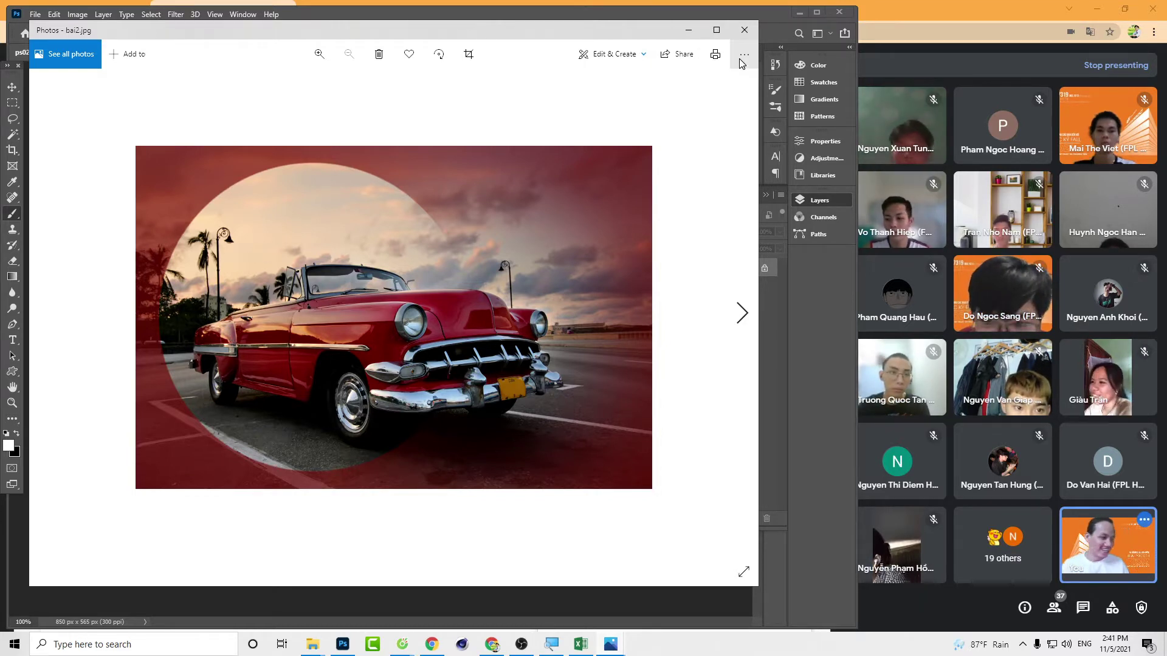
key(alt+Tab)
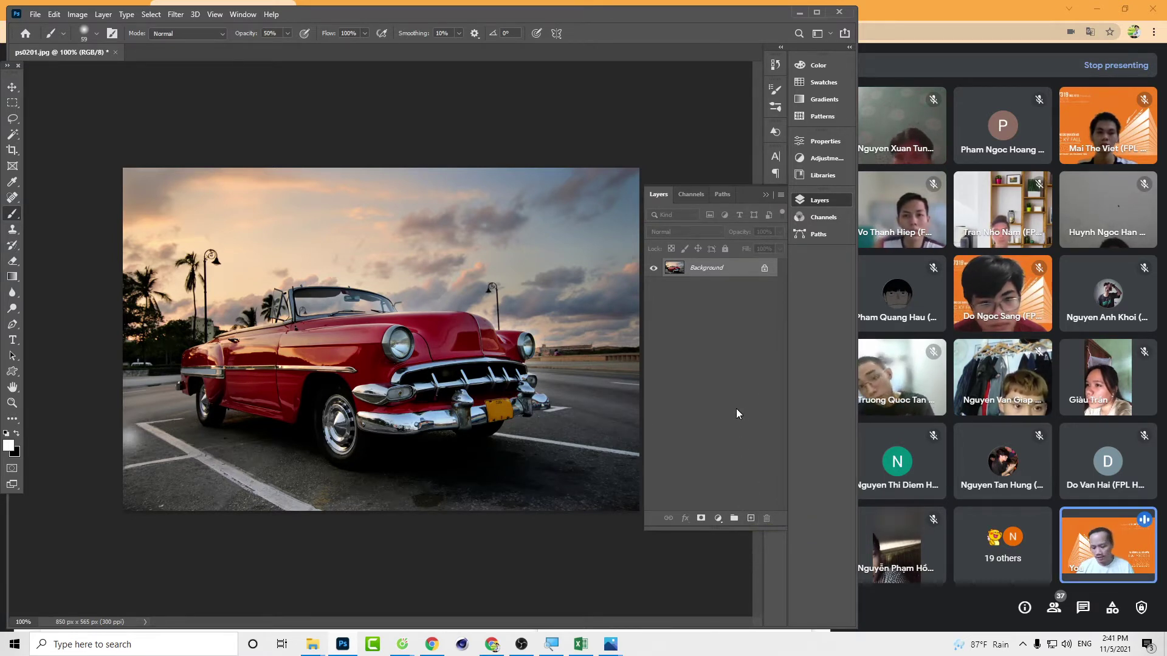
Add an empty Layer 1 above the car photo's Background layer
key(ctrl+shift+n)
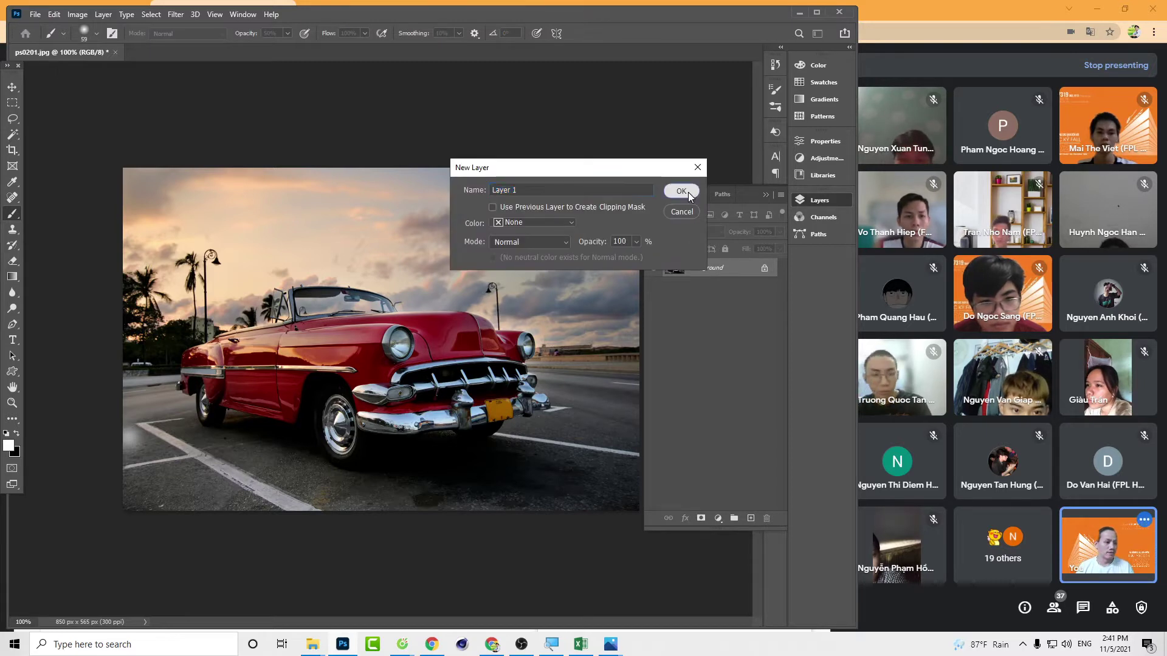
click(687, 192)
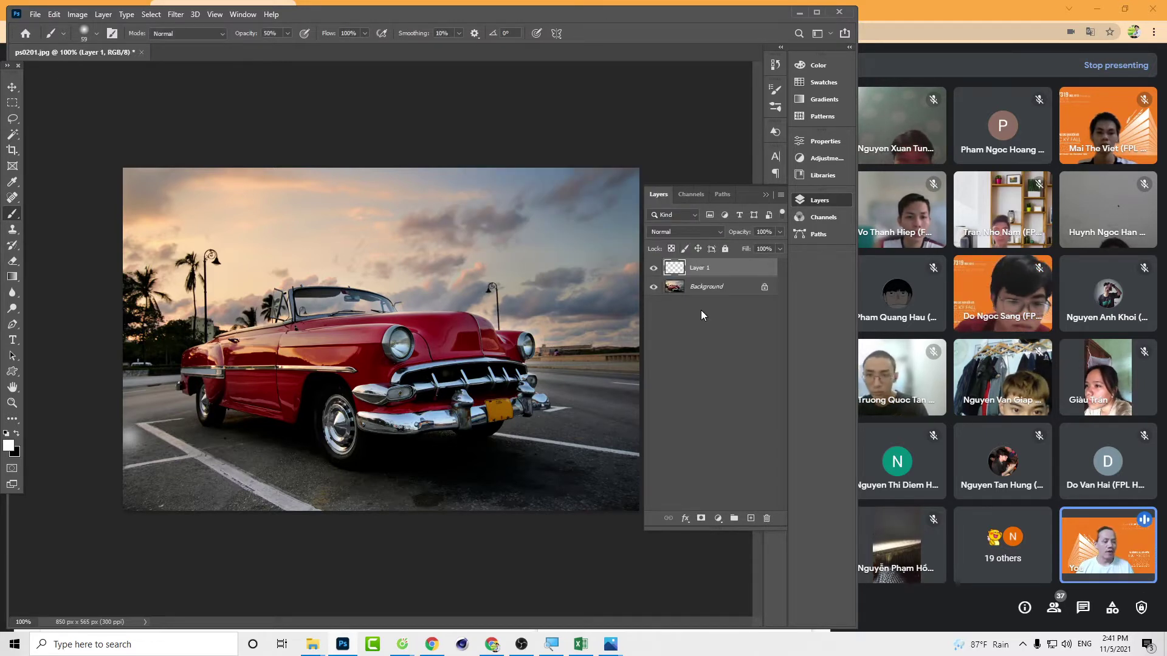
key(ctrl+z)
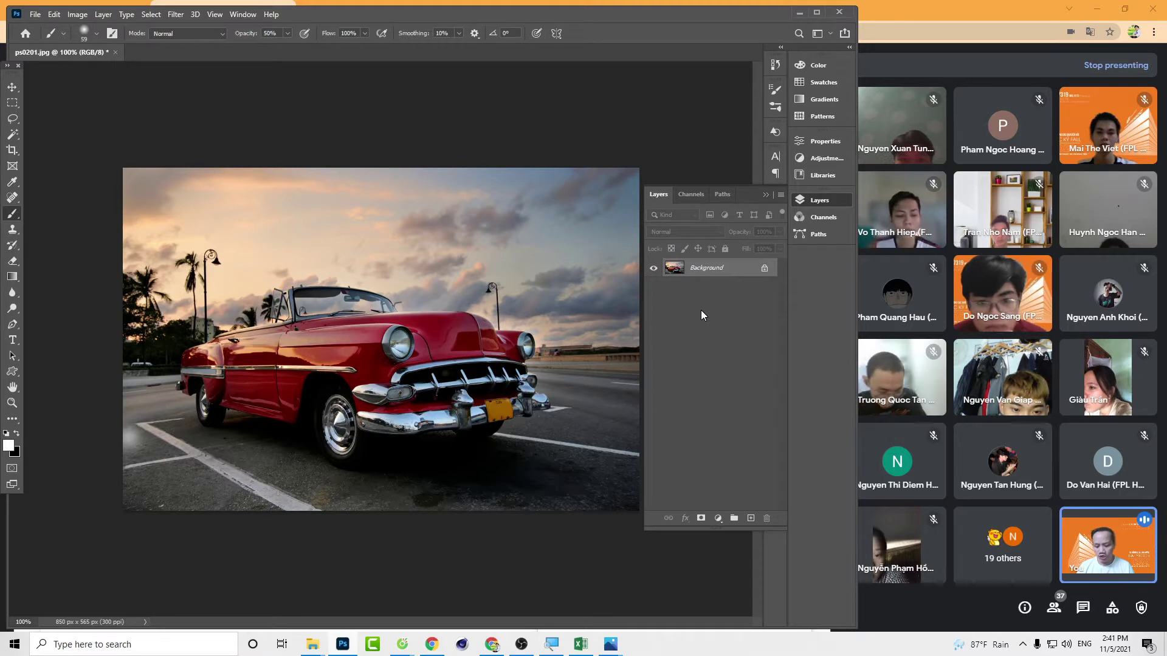
key(ctrl+shift+n)
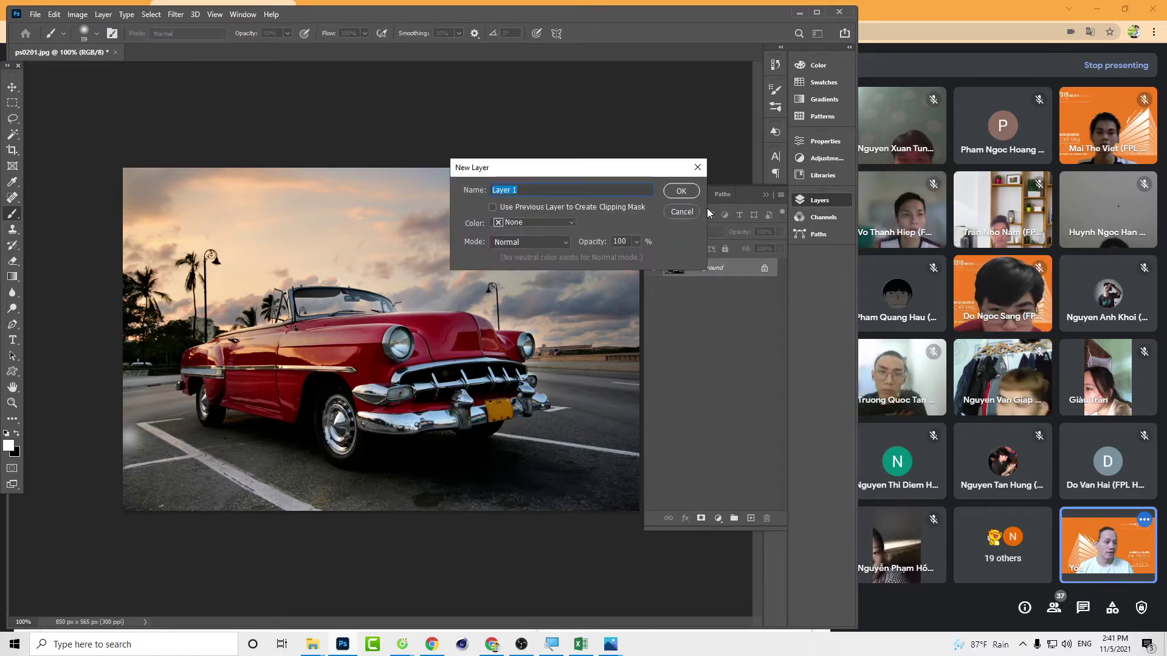
click(690, 217)
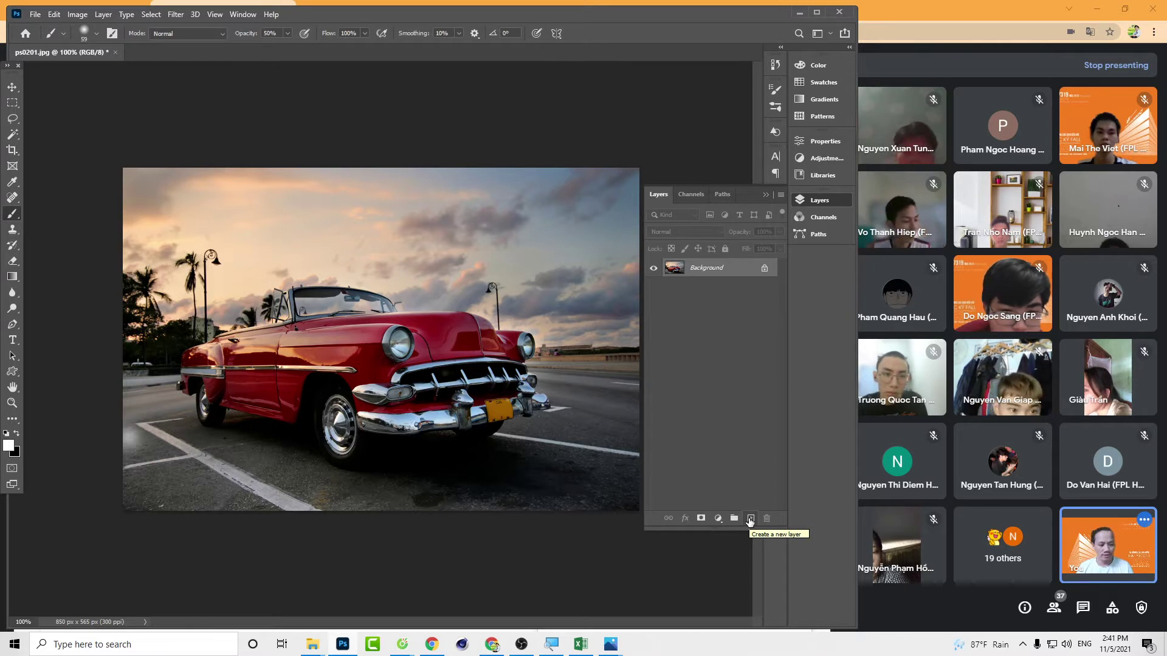
click(751, 518)
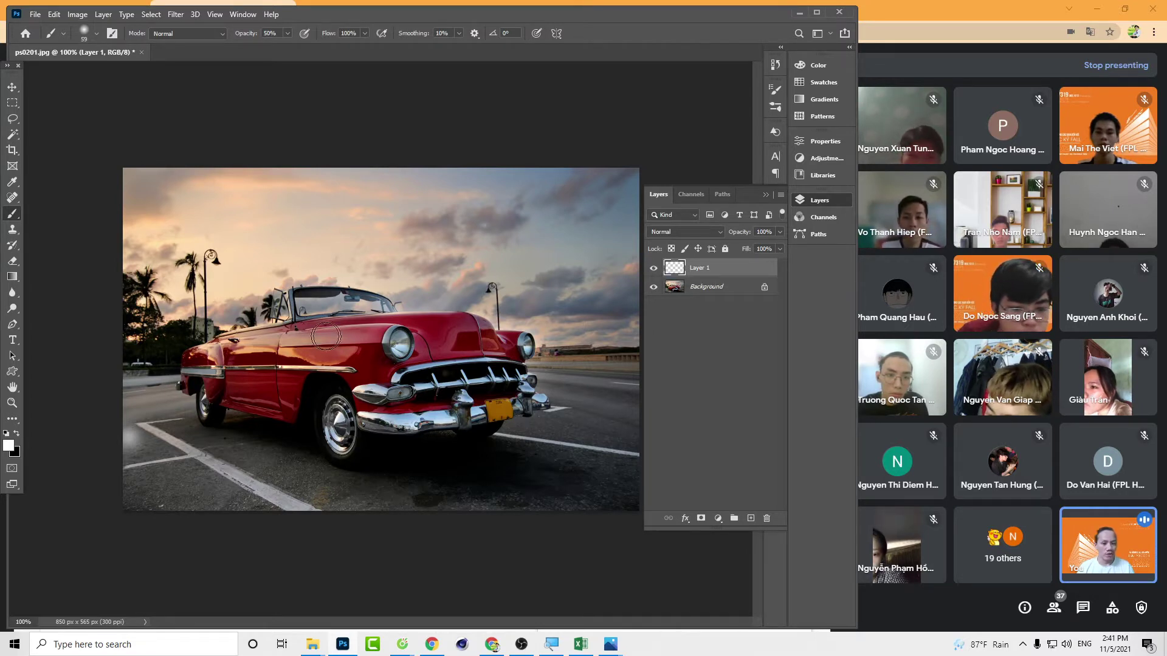
click(12, 183)
Eyedrop the car body's deep red as foreground and the license plate orange as background
right_click(12, 183)
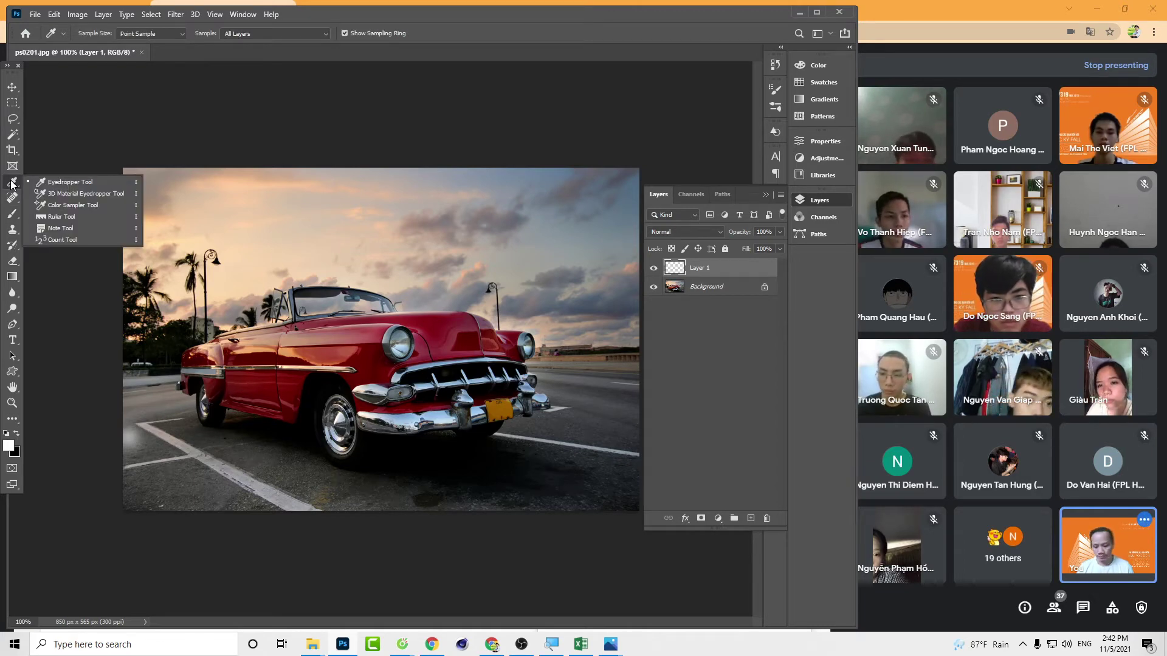
click(12, 184)
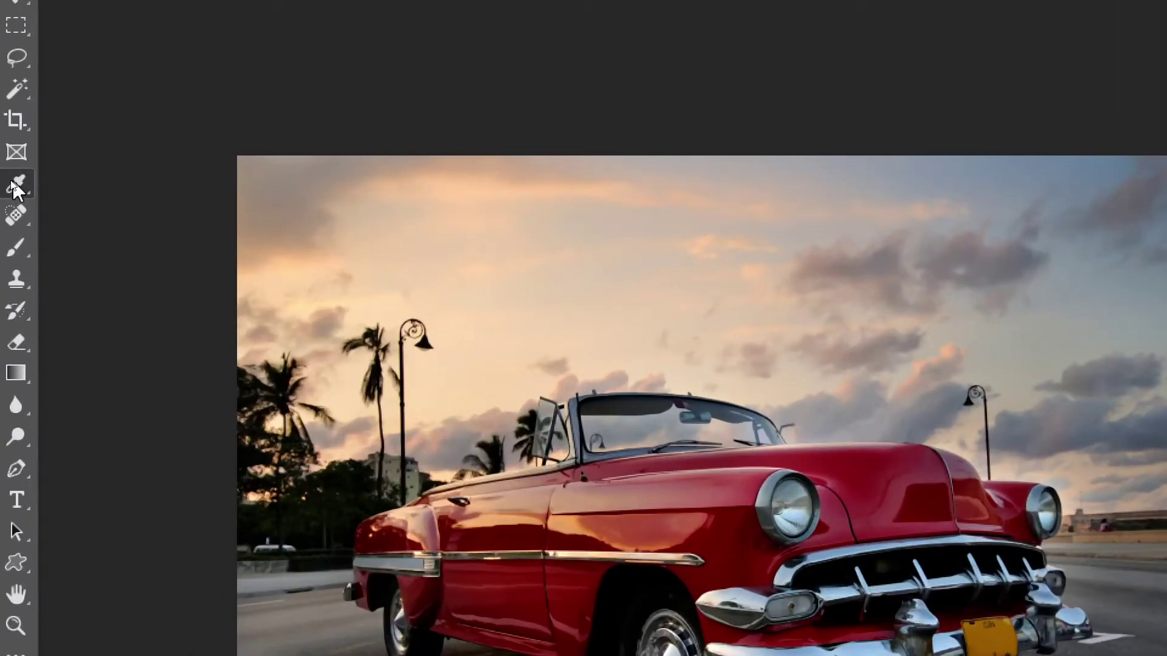
right_click(13, 184)
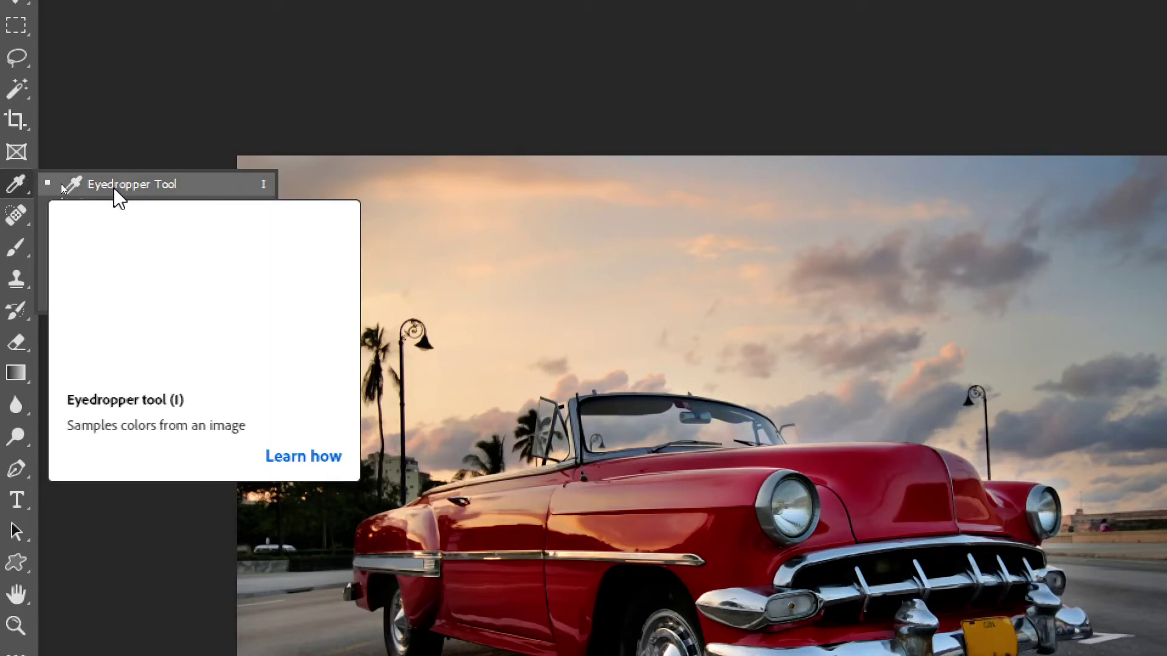
click(114, 186)
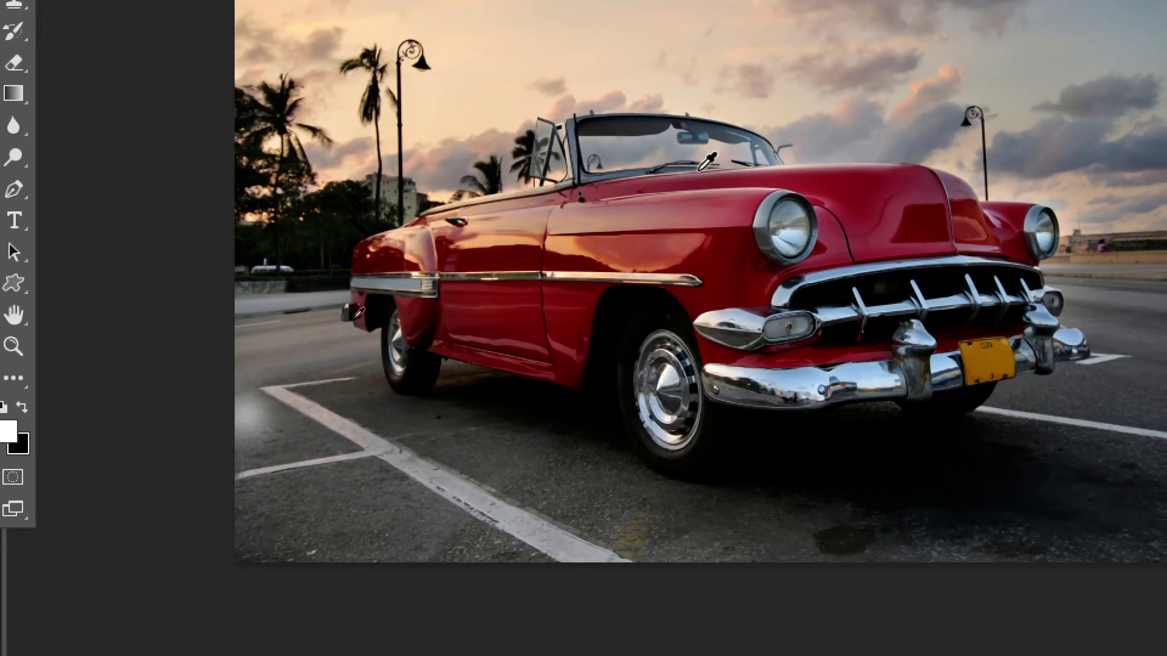
click(725, 208)
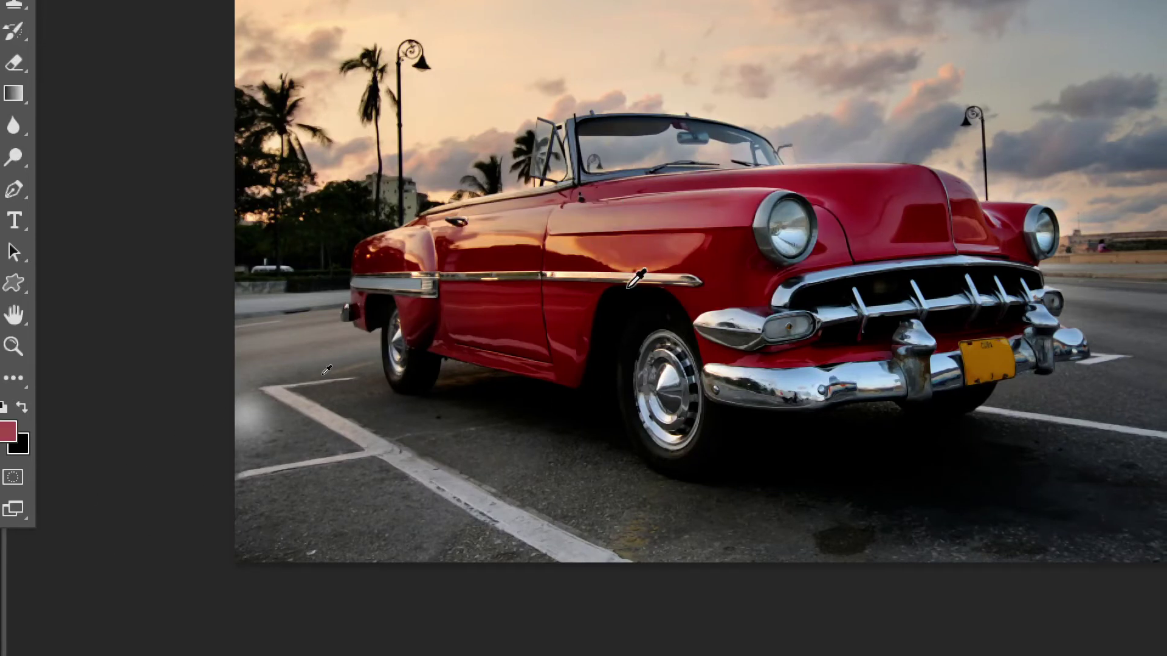
click(716, 251)
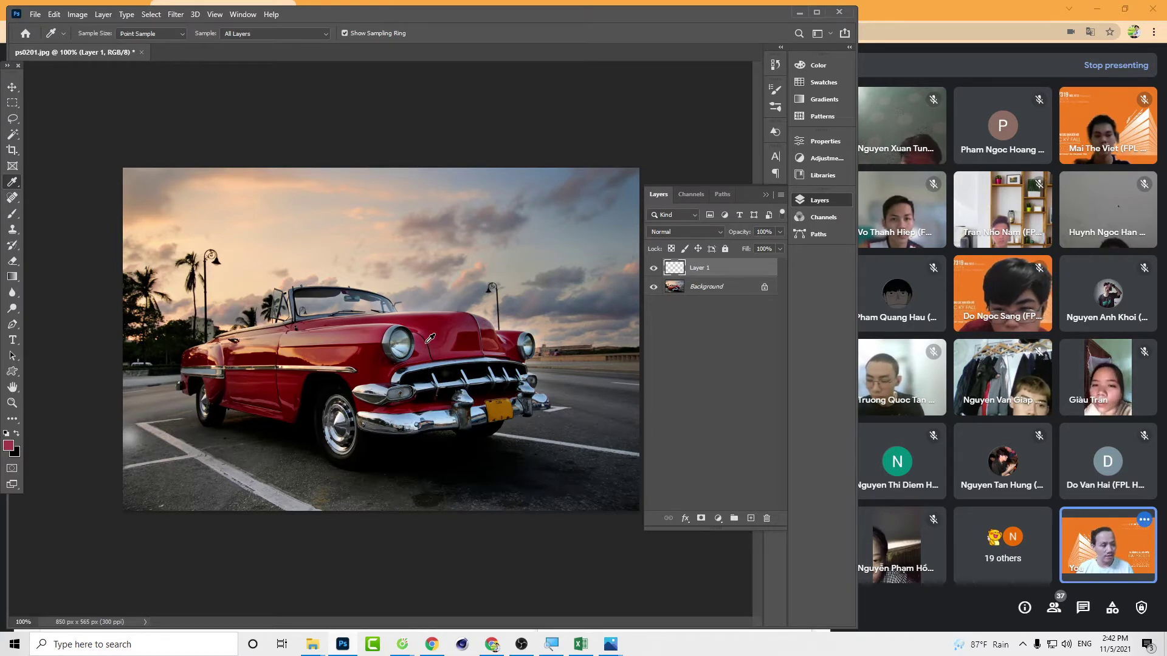
alt+click(505, 403)
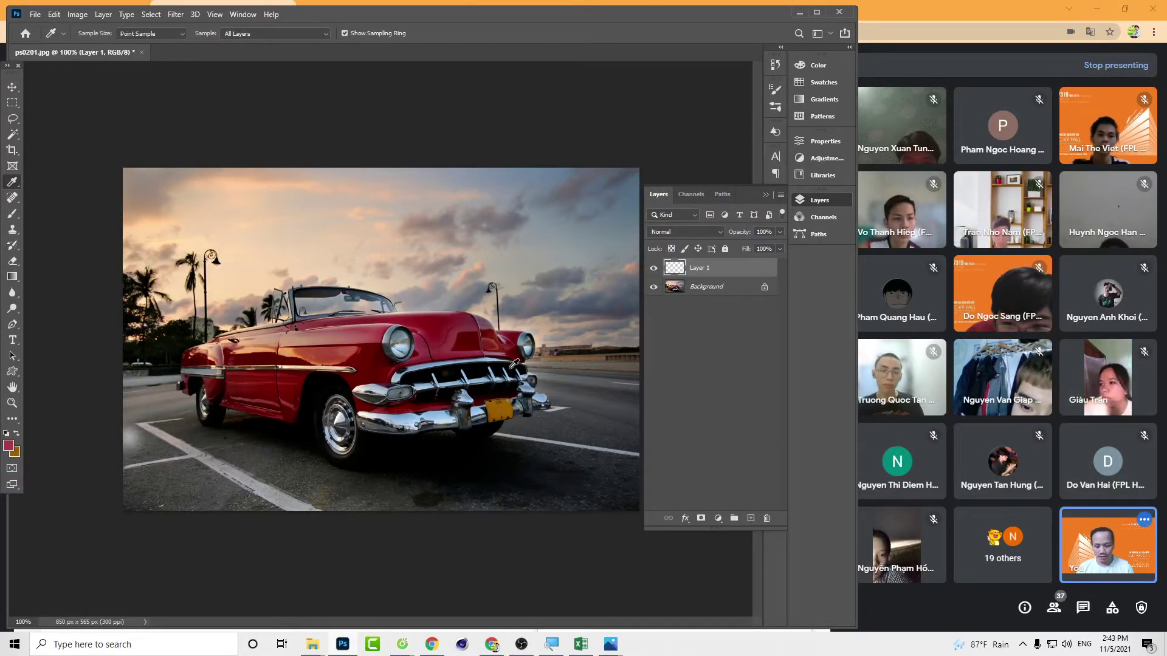
Fill Layer 1 with the deep red at about 71% opacity, then view bai2.jpg
key(alt+BackSpace)
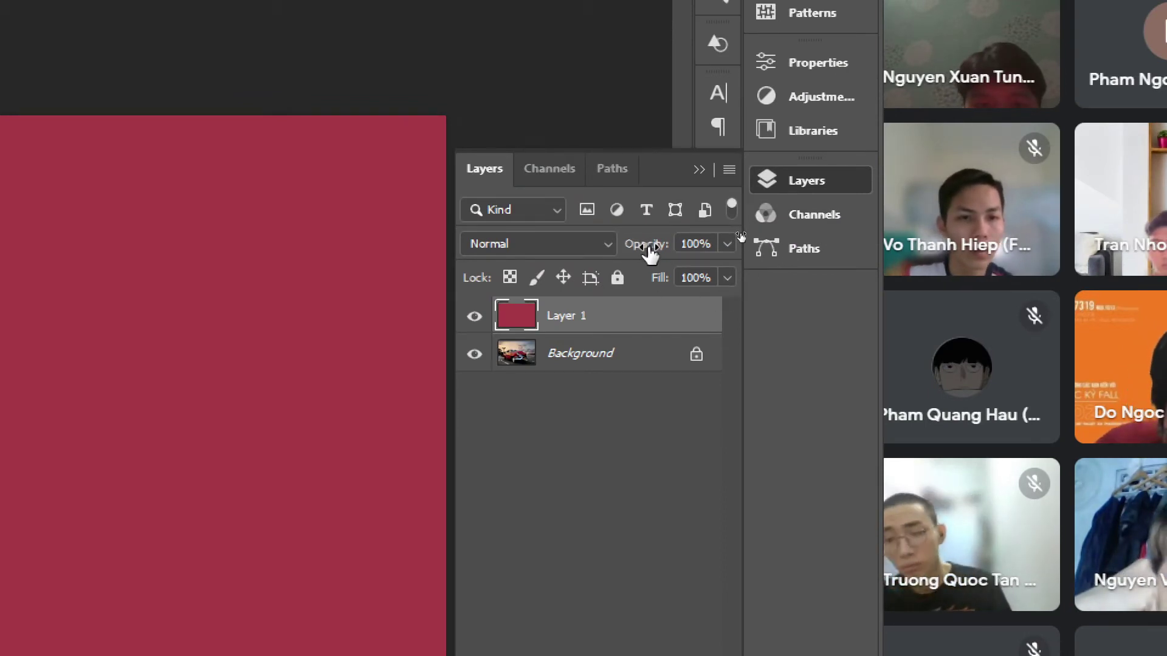
drag(694, 243, 675, 244)
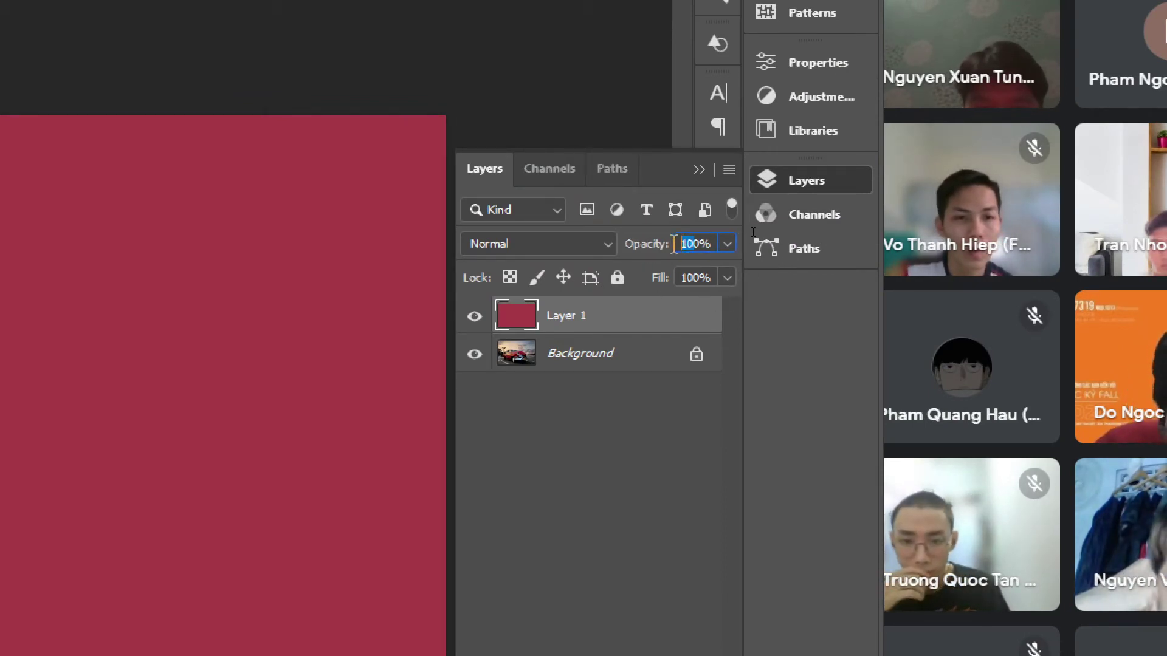
click(728, 243)
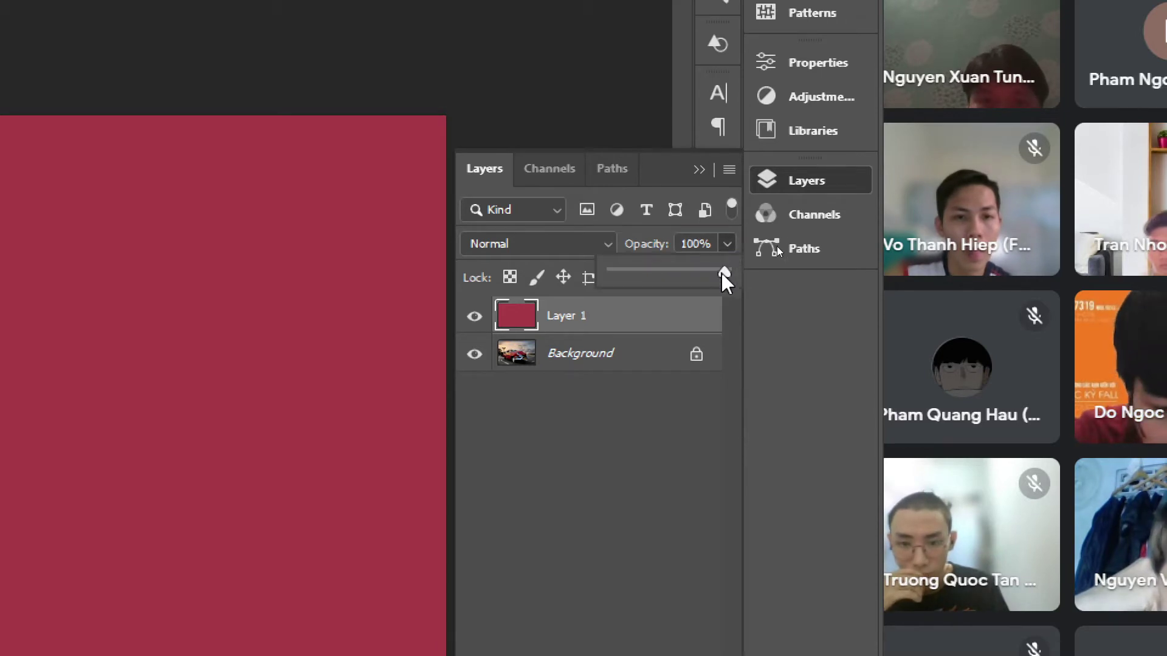
drag(722, 273, 692, 275)
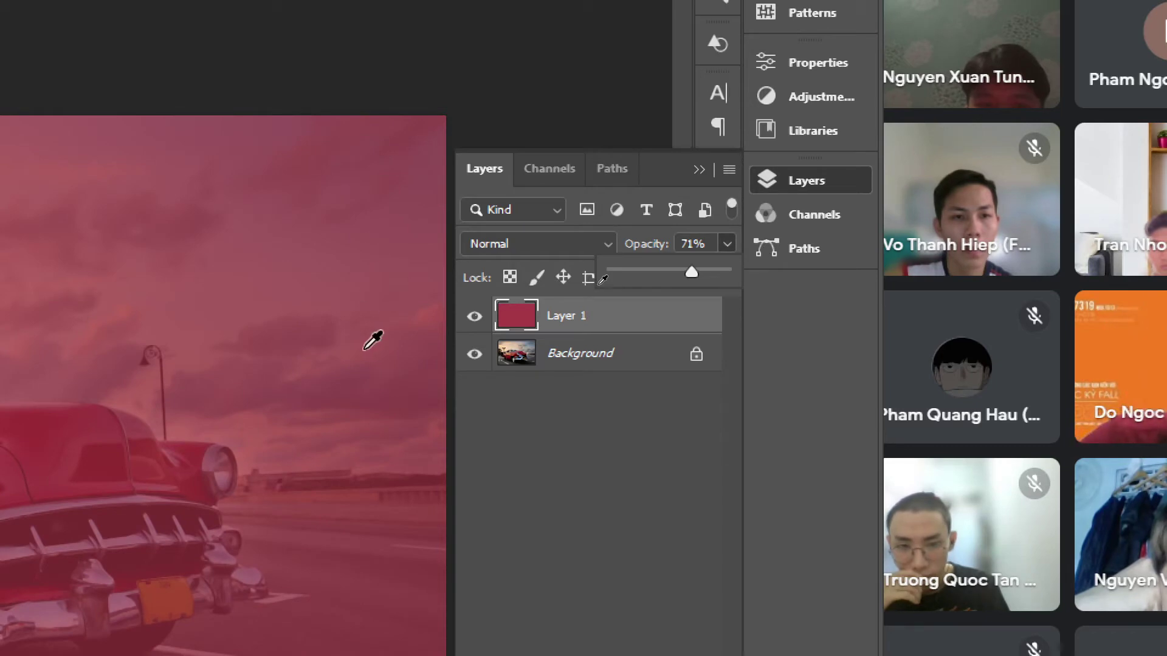
click(591, 332)
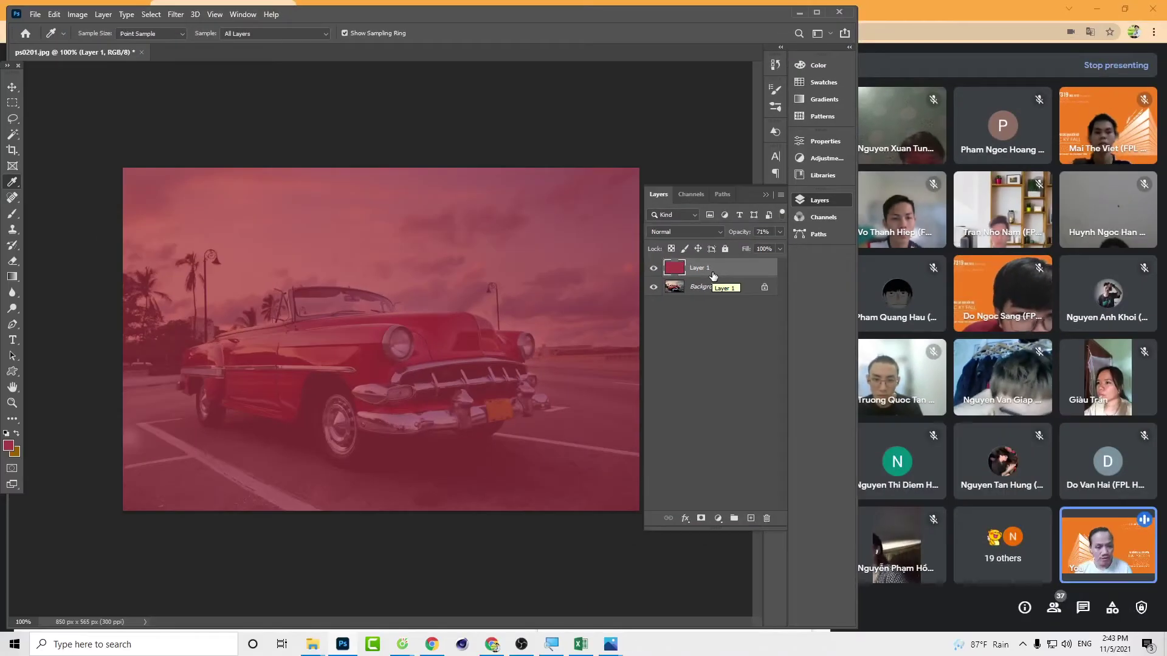
key(alt+Tab)
click(316, 187)
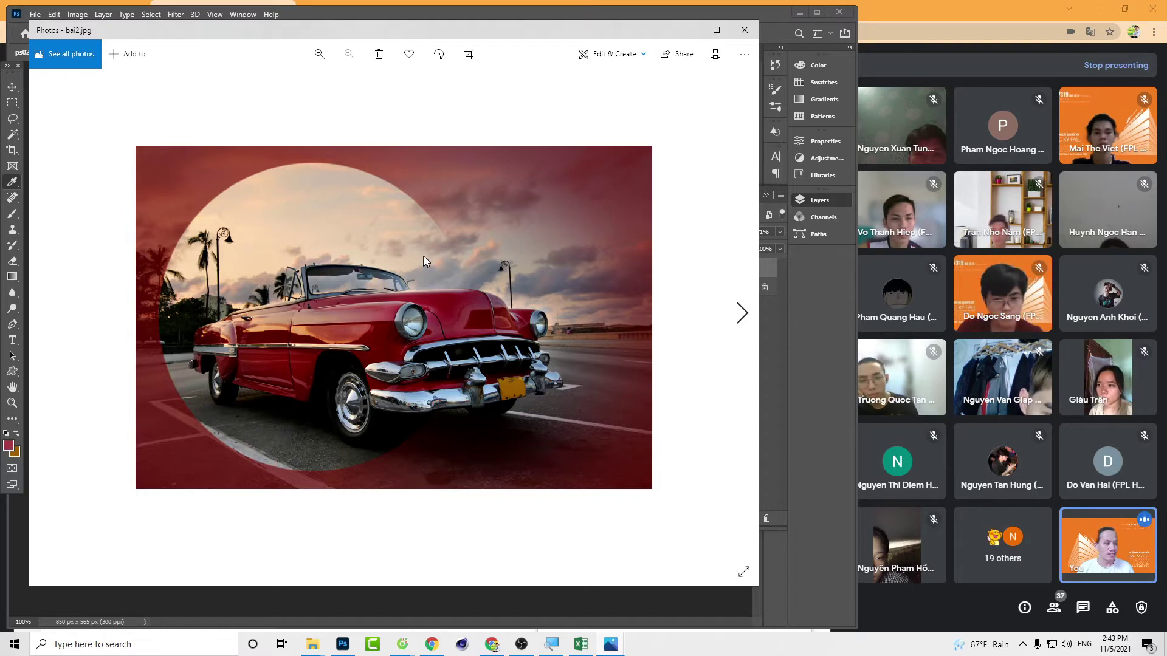
Compare bai2.jpg in Photos against the red-tinted car, ending back in Photoshop
key(alt+Tab)
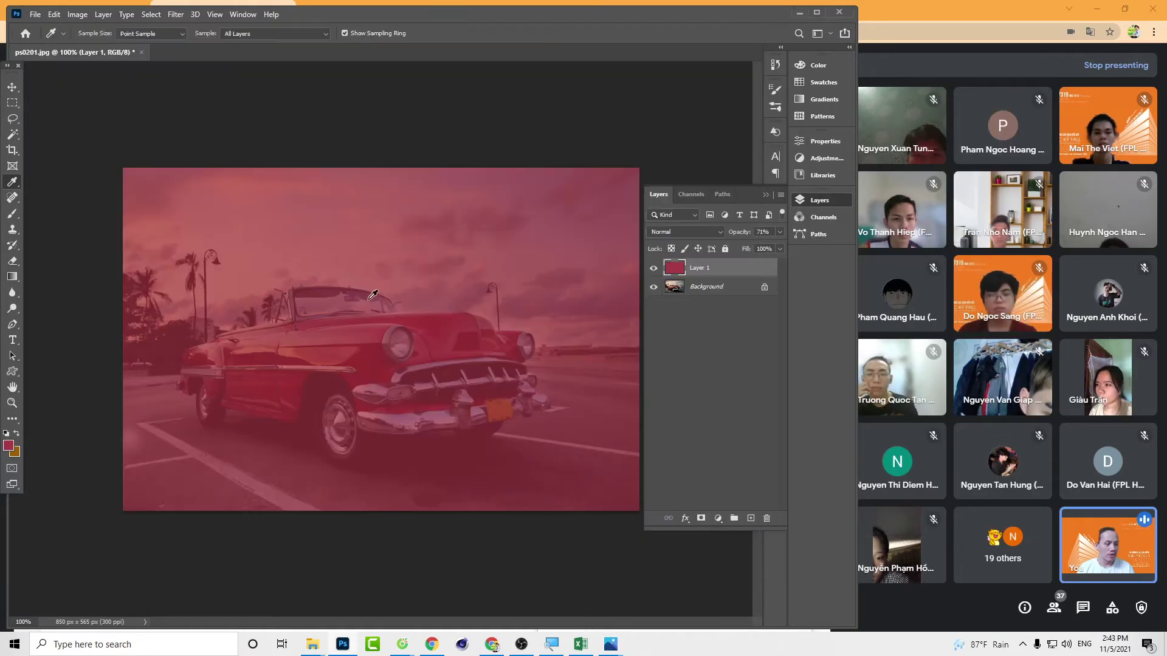
key(alt+Tab)
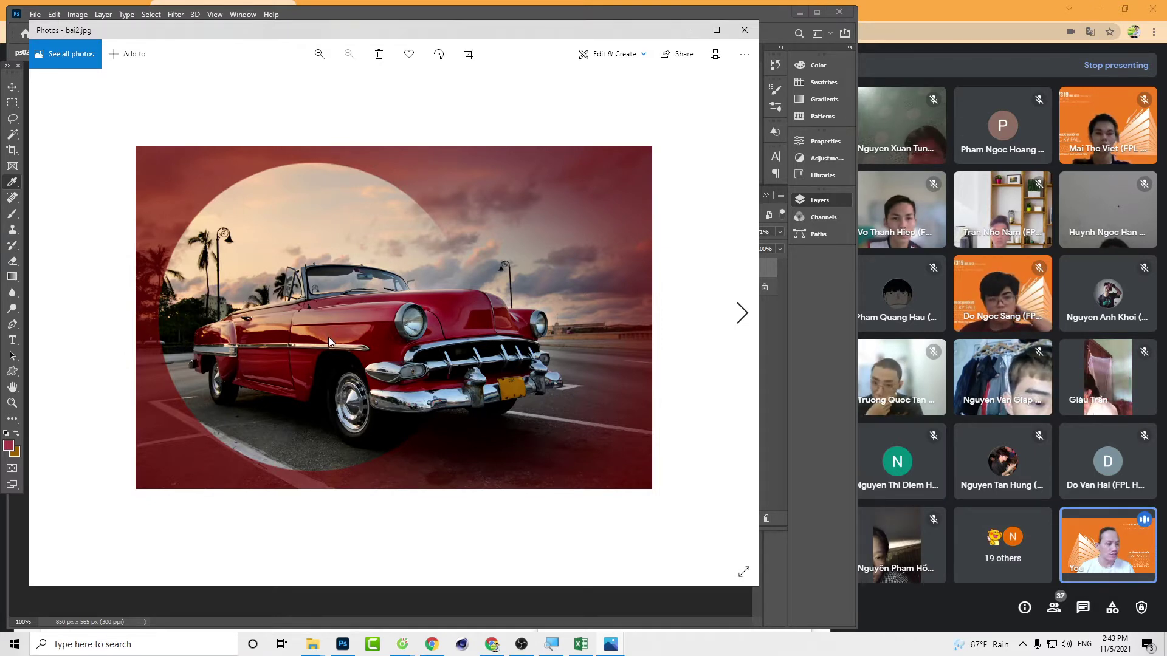
key(alt+Tab)
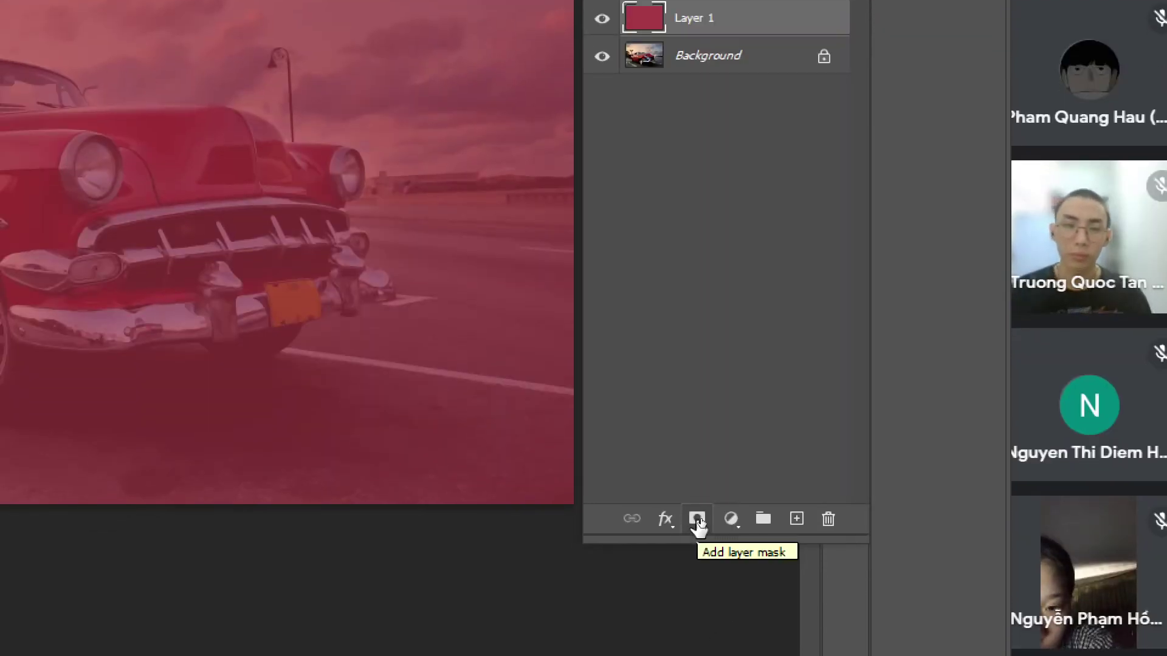
Give the red Layer 1 a white layer mask
click(697, 520)
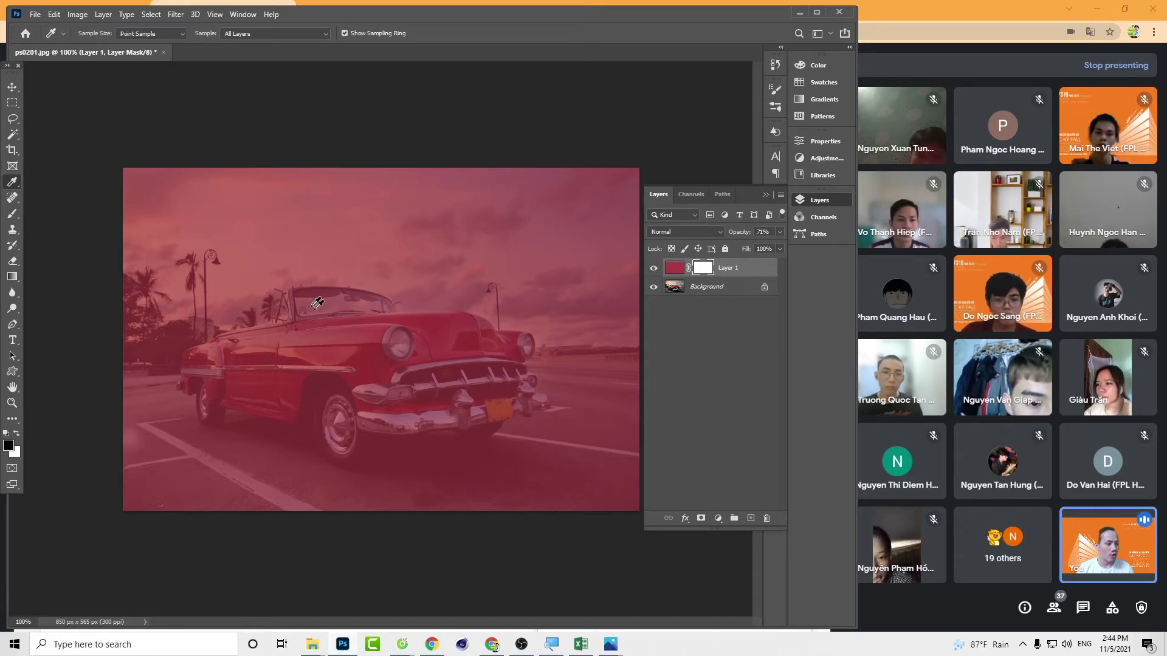
click(12, 219)
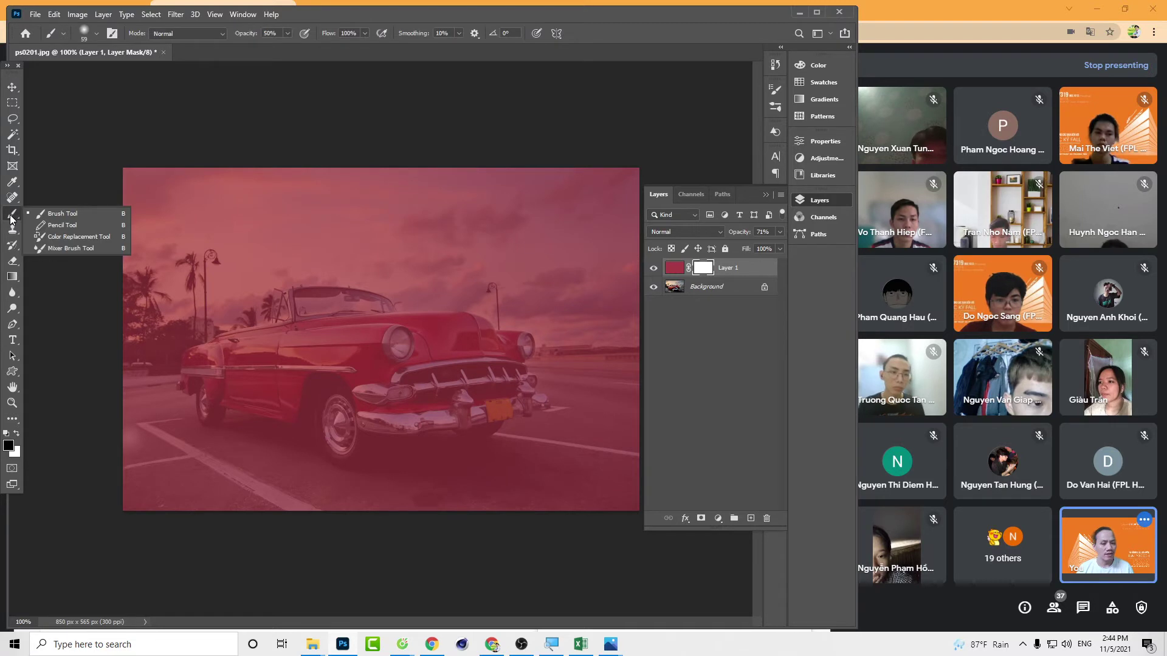
click(41, 217)
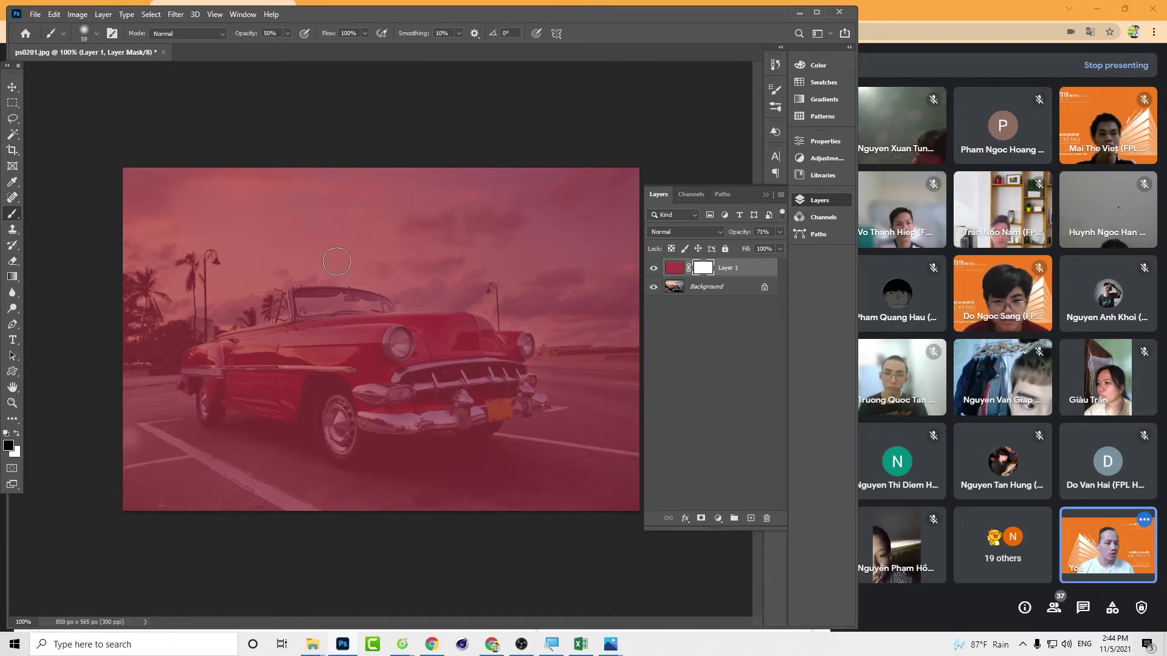
drag(295, 333, 298, 345)
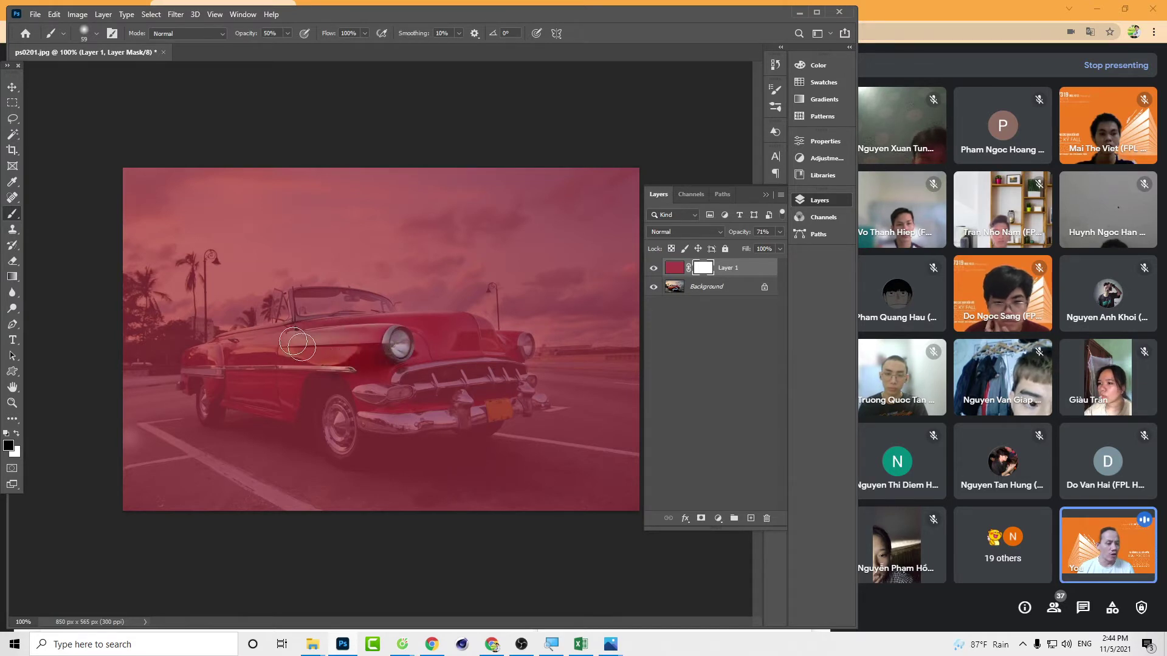
mouse_move(342, 310)
mouse_down()
mouse_move(543, 254)
mouse_move(356, 276)
mouse_up()
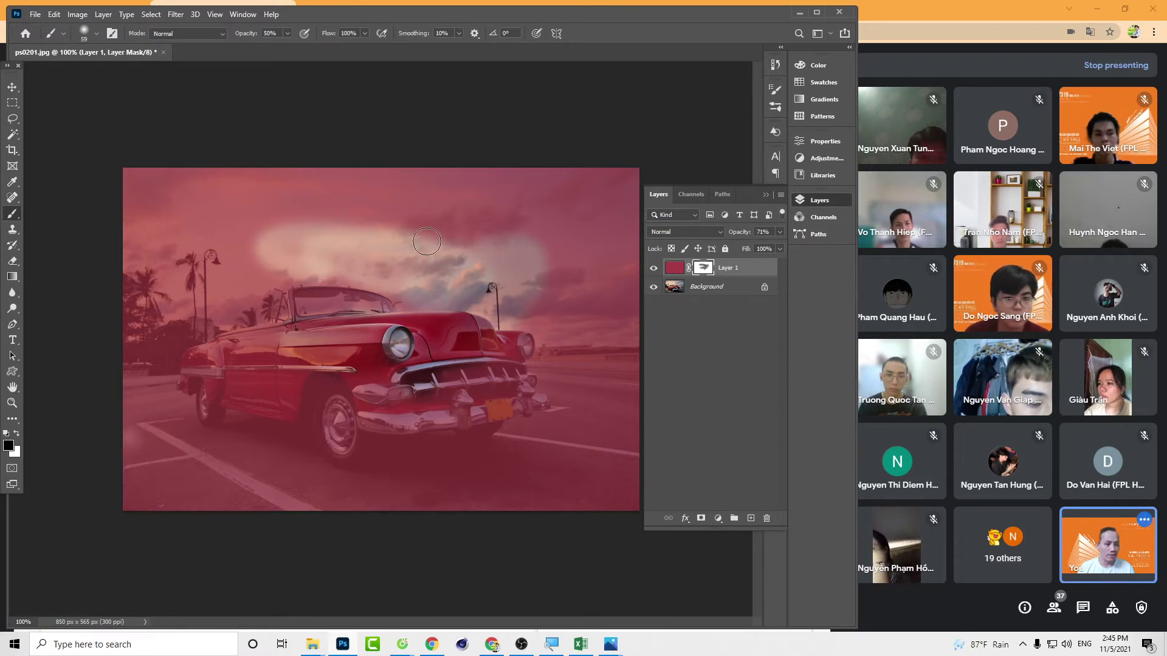
key(ctrl+z)
key(ctrl+z)
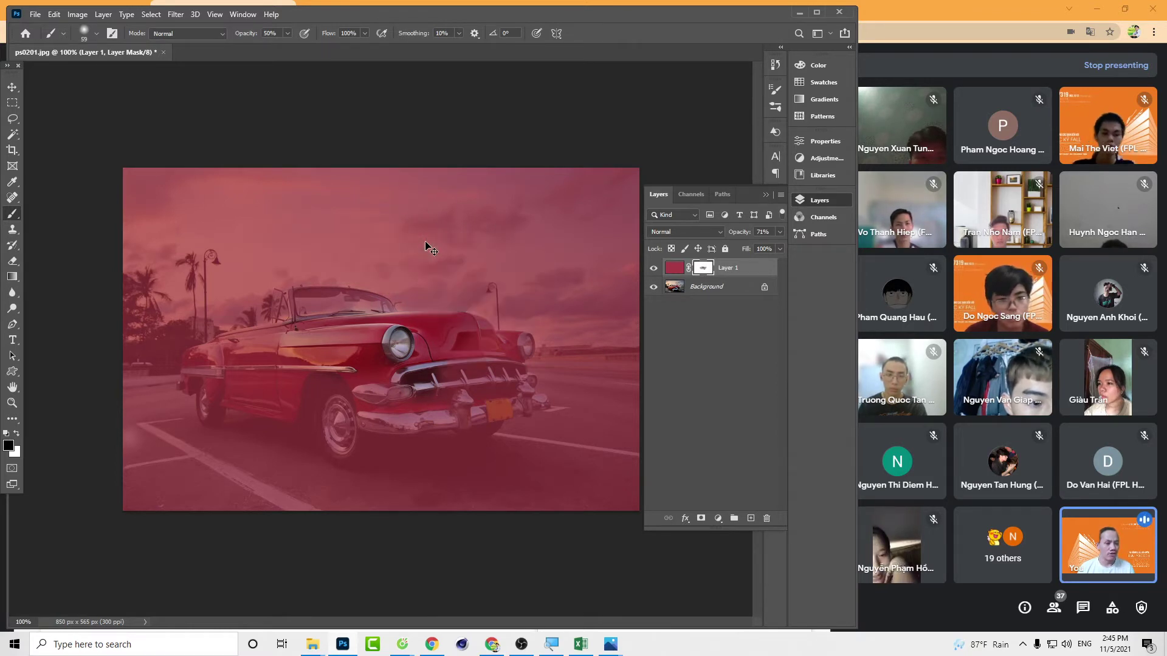
key(ctrl+z)
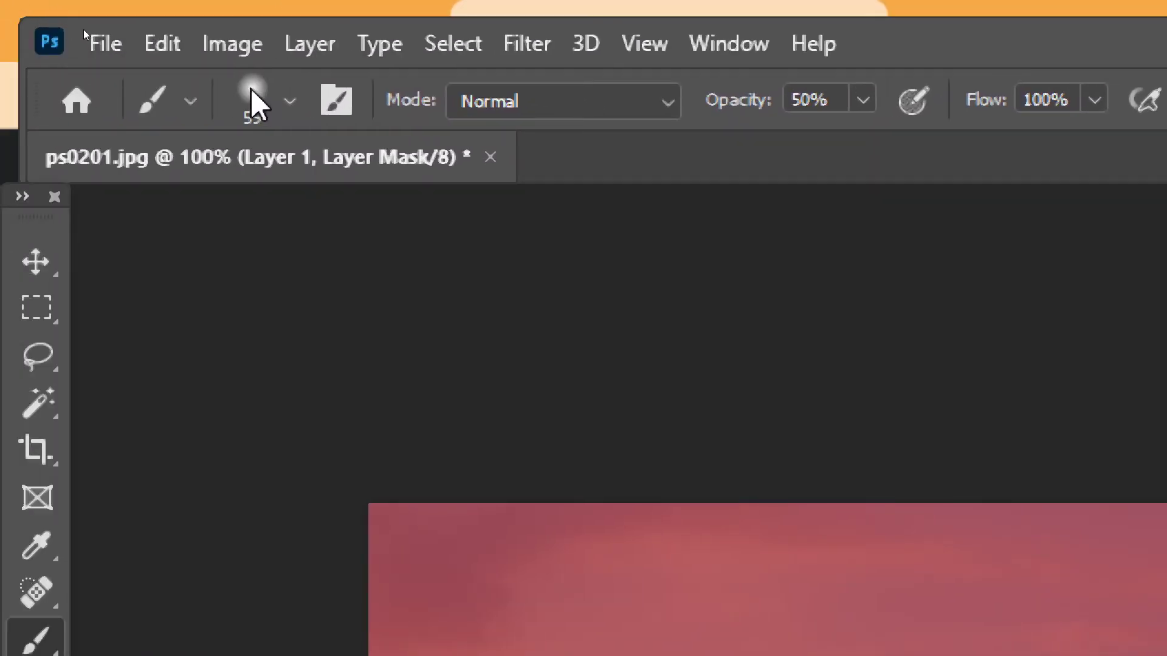
Enlarge the brush to about 136 px and adjust its hardness in the Brush Preset picker
click(251, 94)
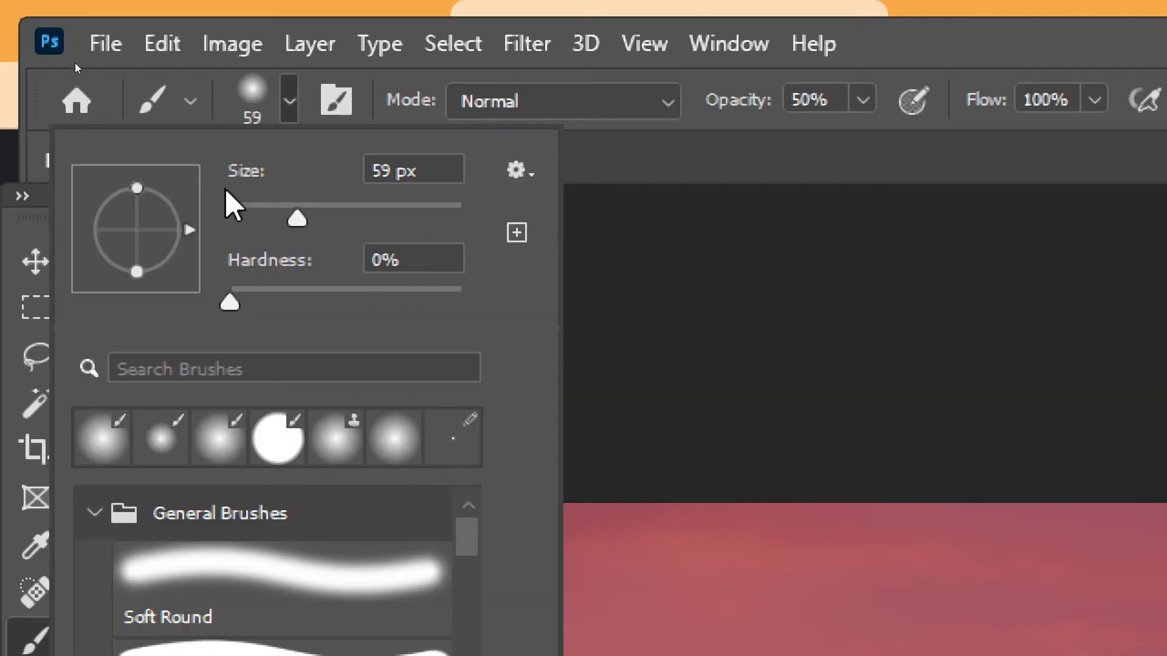
drag(298, 219, 363, 219)
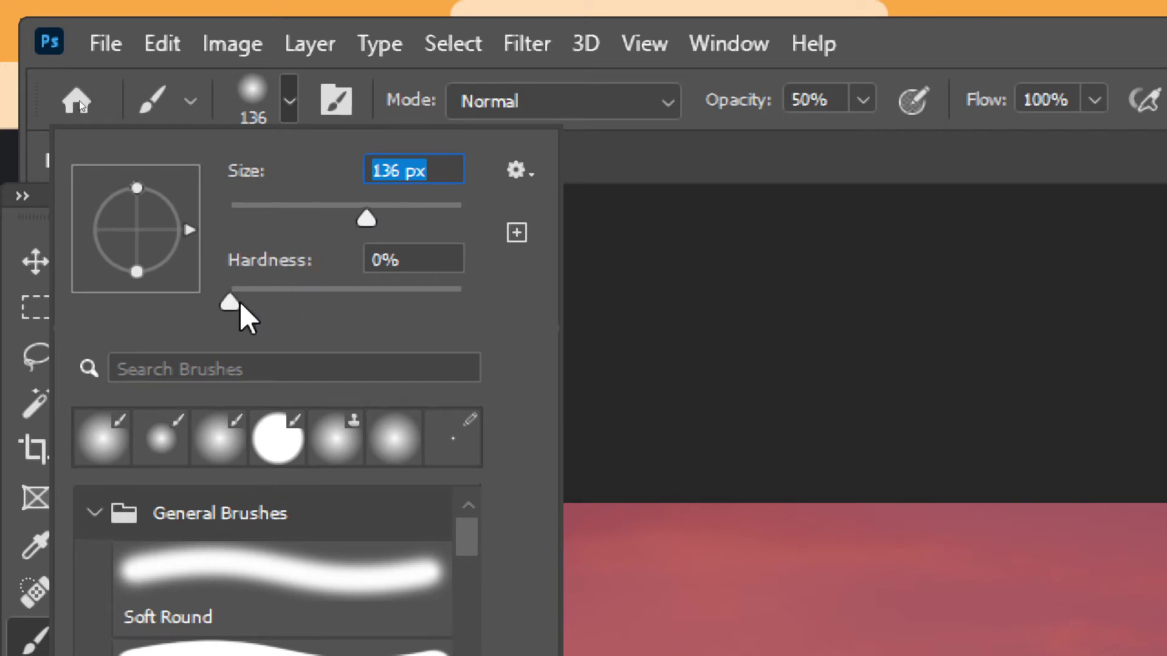
drag(229, 302, 550, 339)
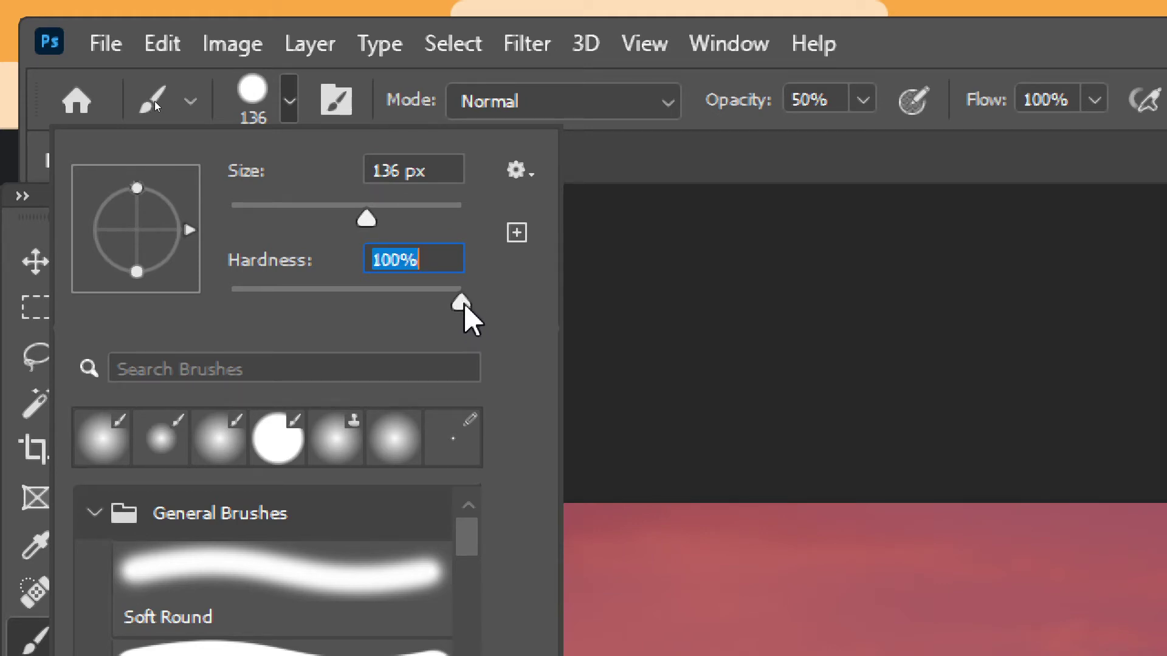
key(alt+Tab)
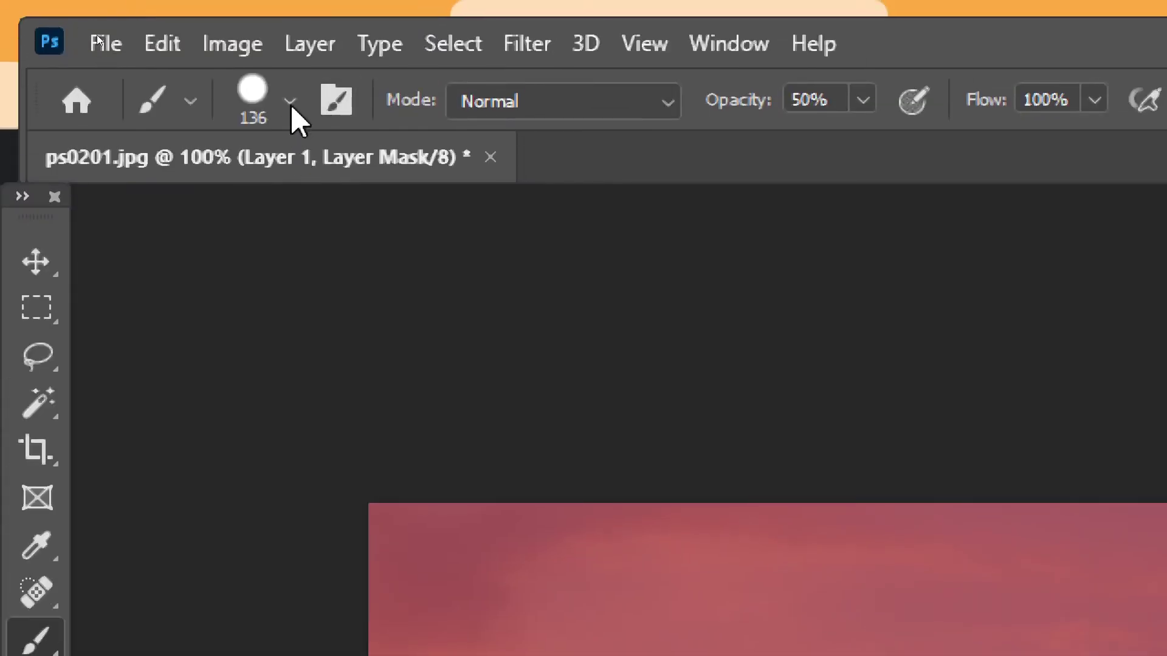
Drop the brush hardness to 0%, then switch to the bai2.jpg reference in Photos
click(290, 102)
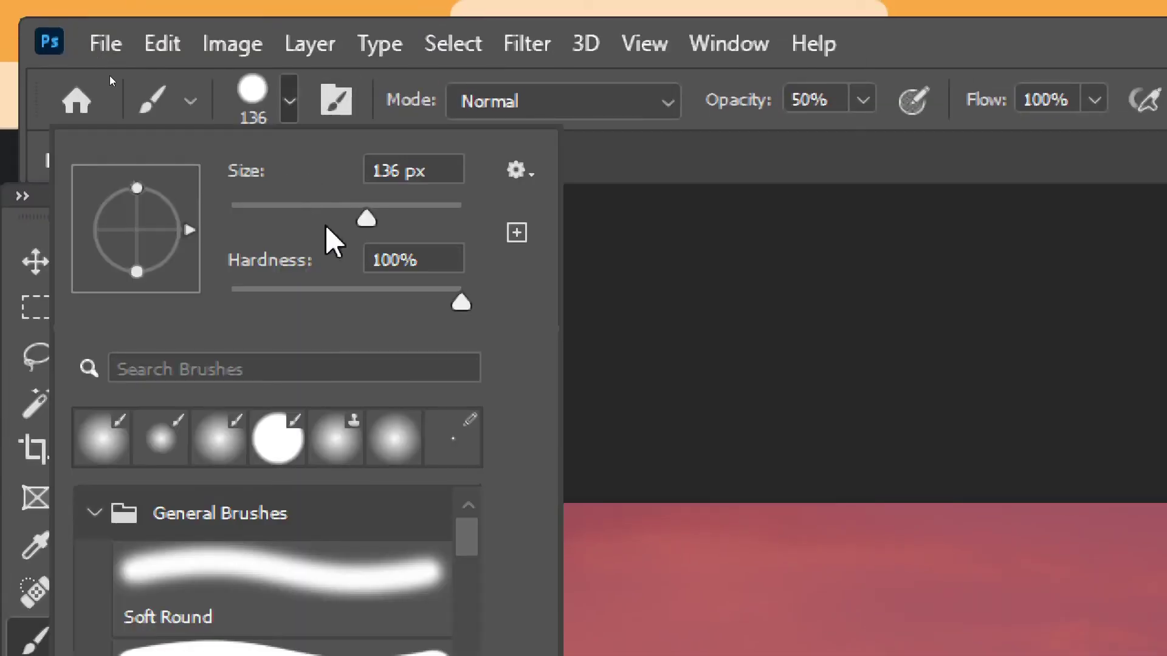
drag(466, 304, 222, 338)
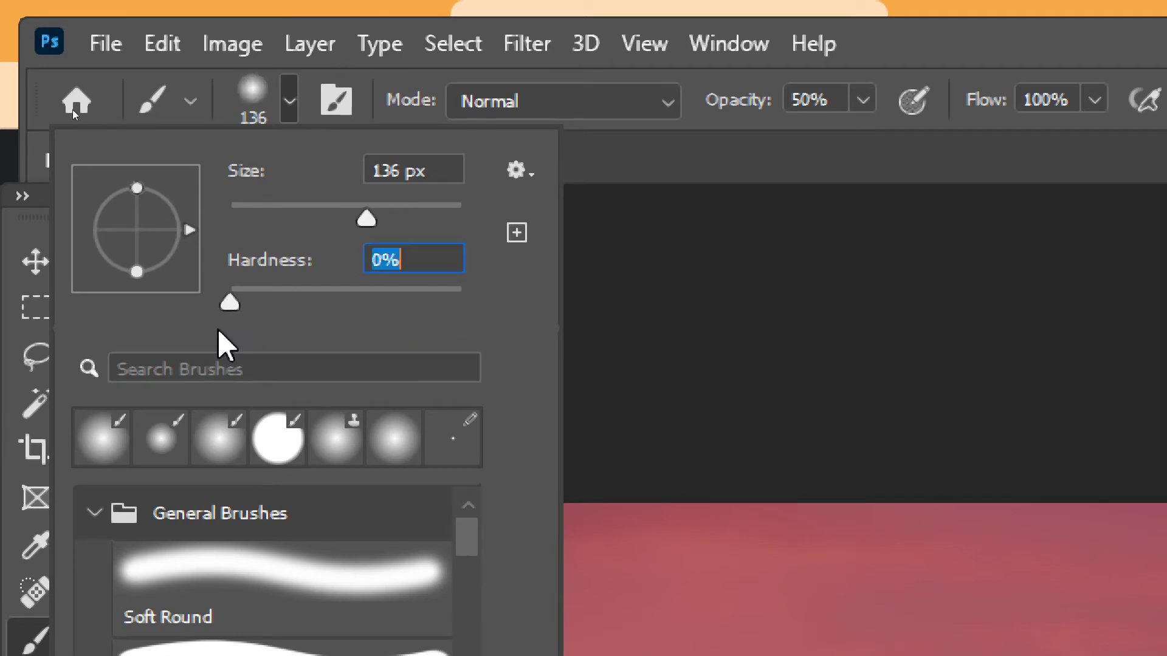
key(alt+Tab)
Look over the bai2.jpg car and its bright circular reveal in Photos, then return to Photoshop
key(alt+Tab)
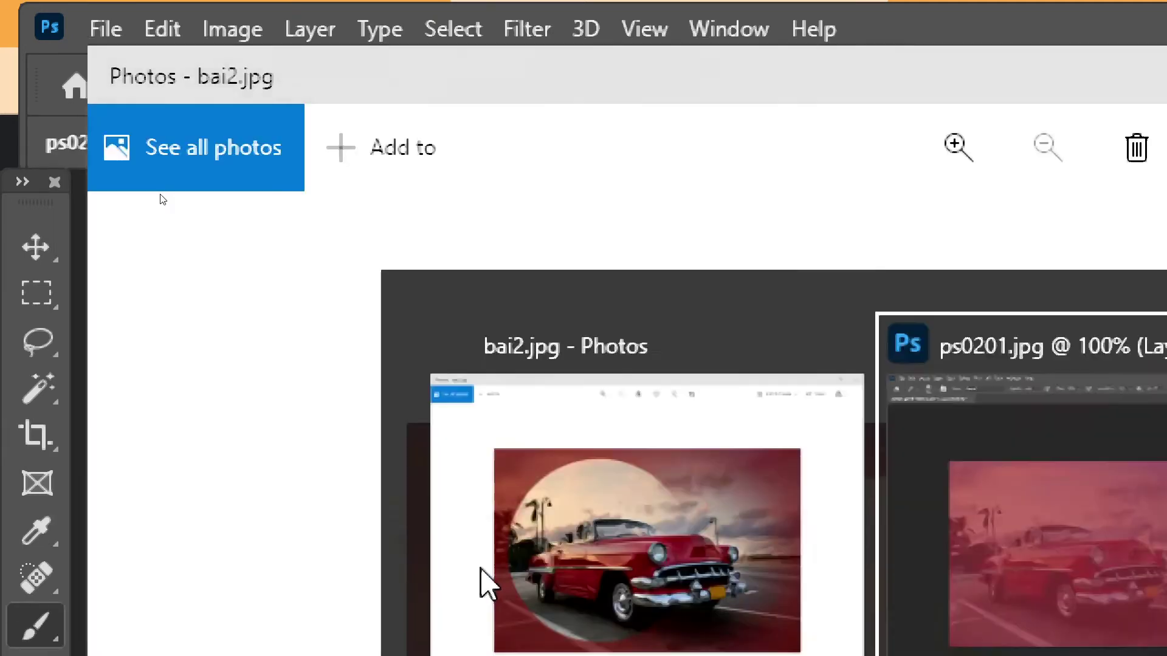
key(alt+Tab)
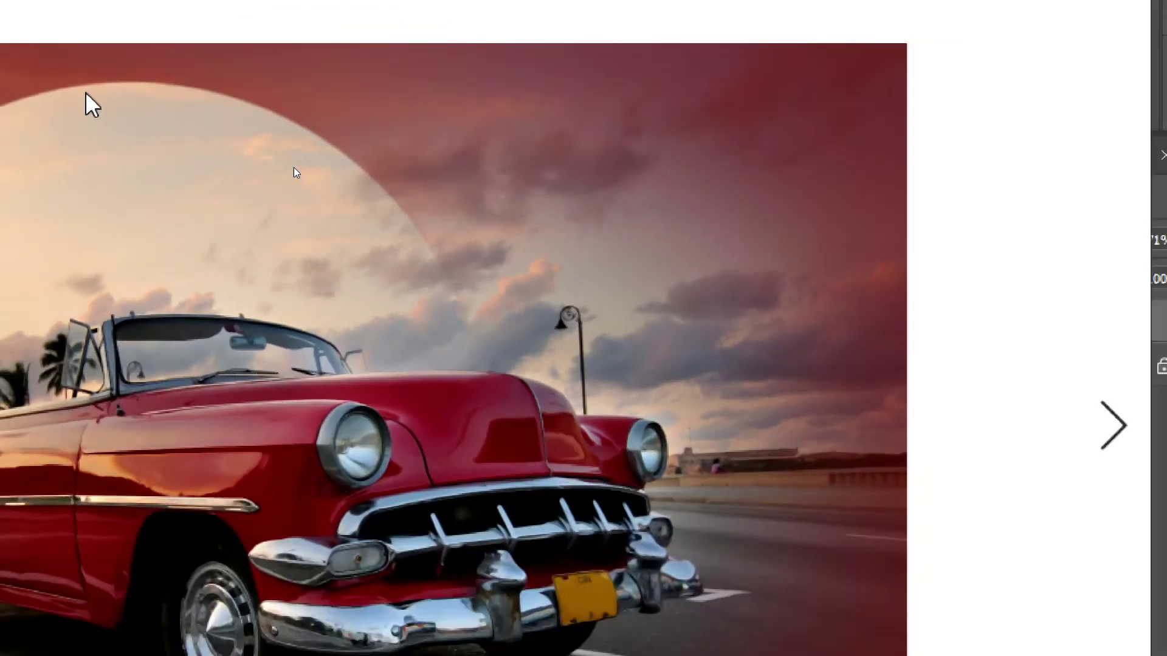
key(alt+Tab)
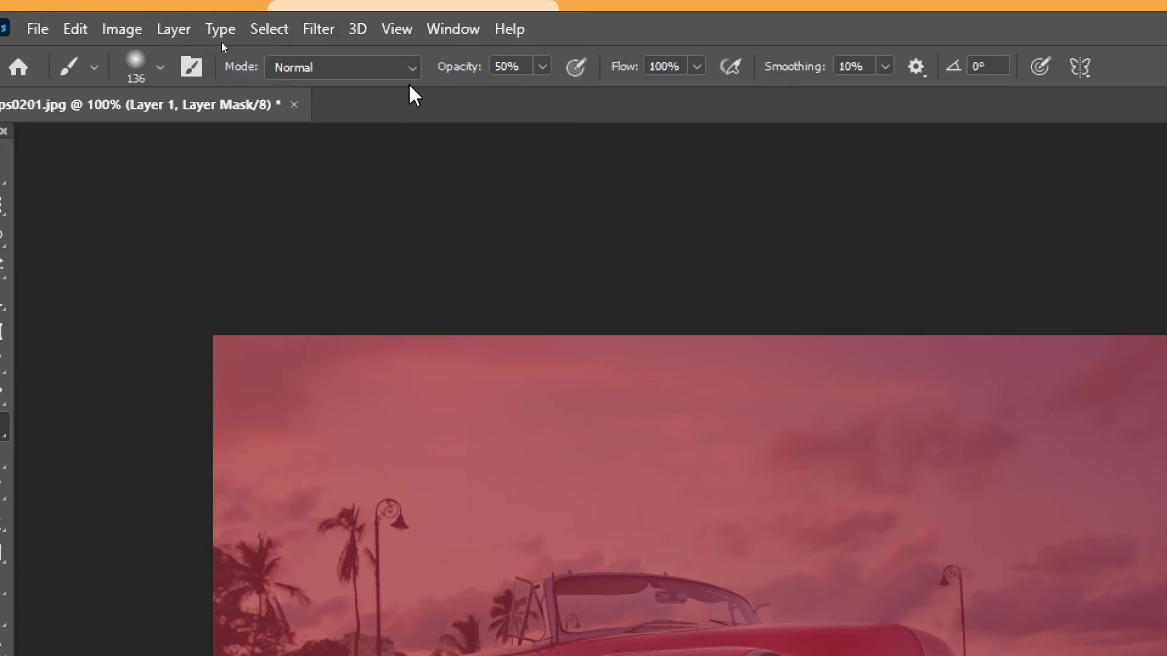
Raise the brush opacity to 100%
click(542, 67)
drag(539, 94, 629, 109)
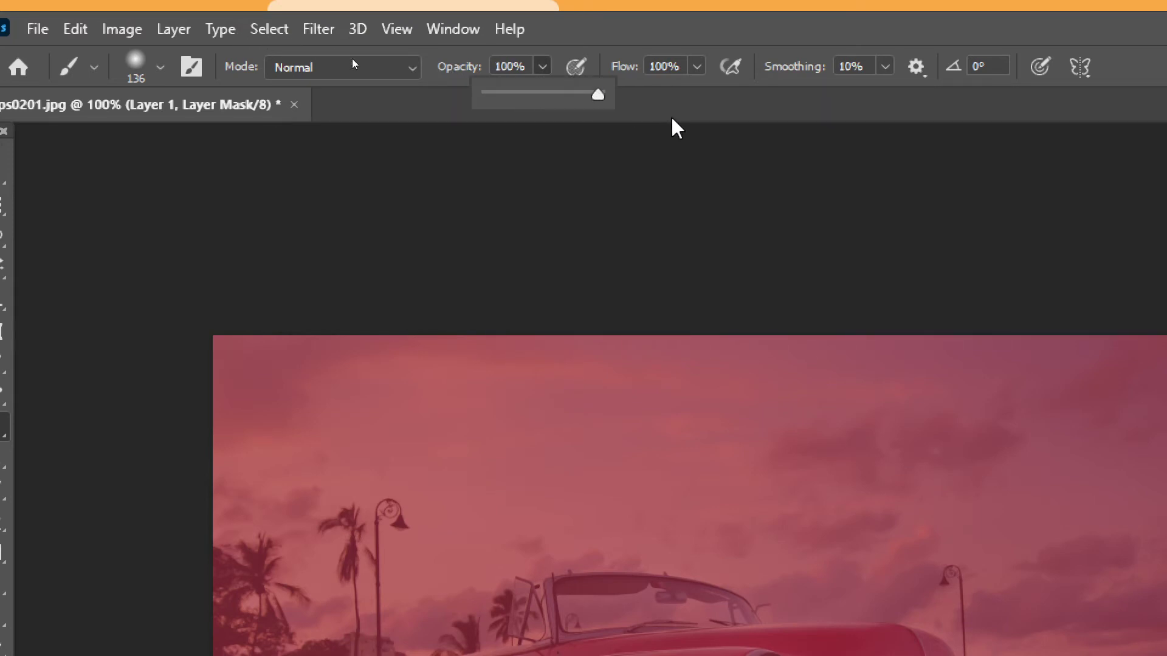
click(624, 38)
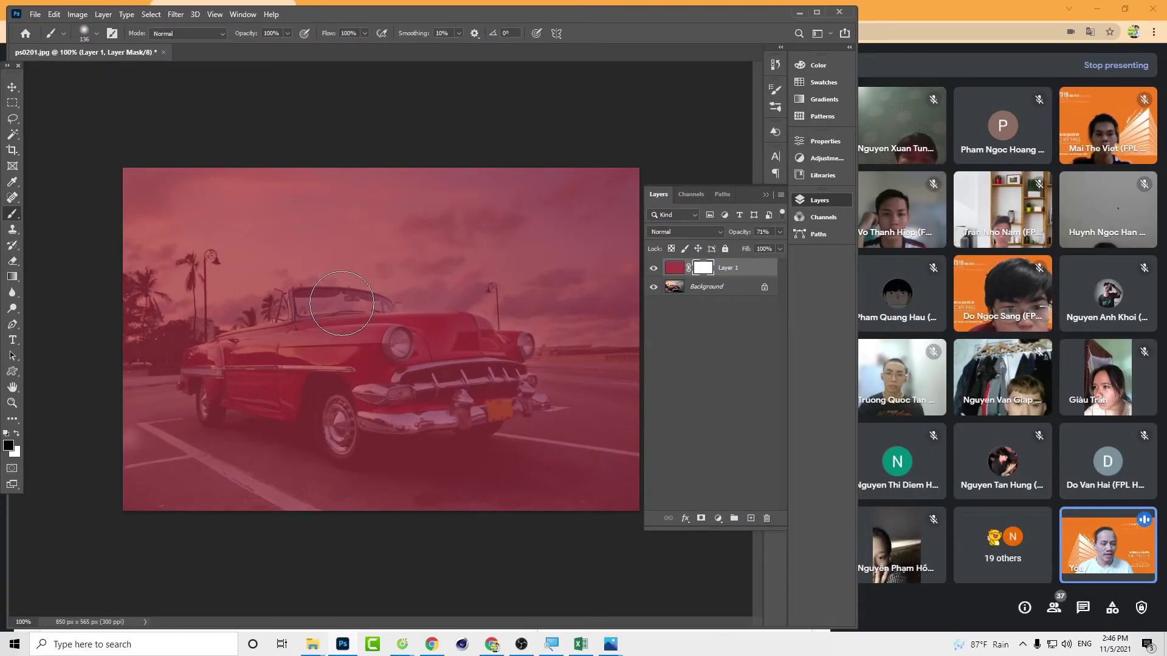
Enlarge the brush size using the Brush Preset picker on the canvas
click(97, 33)
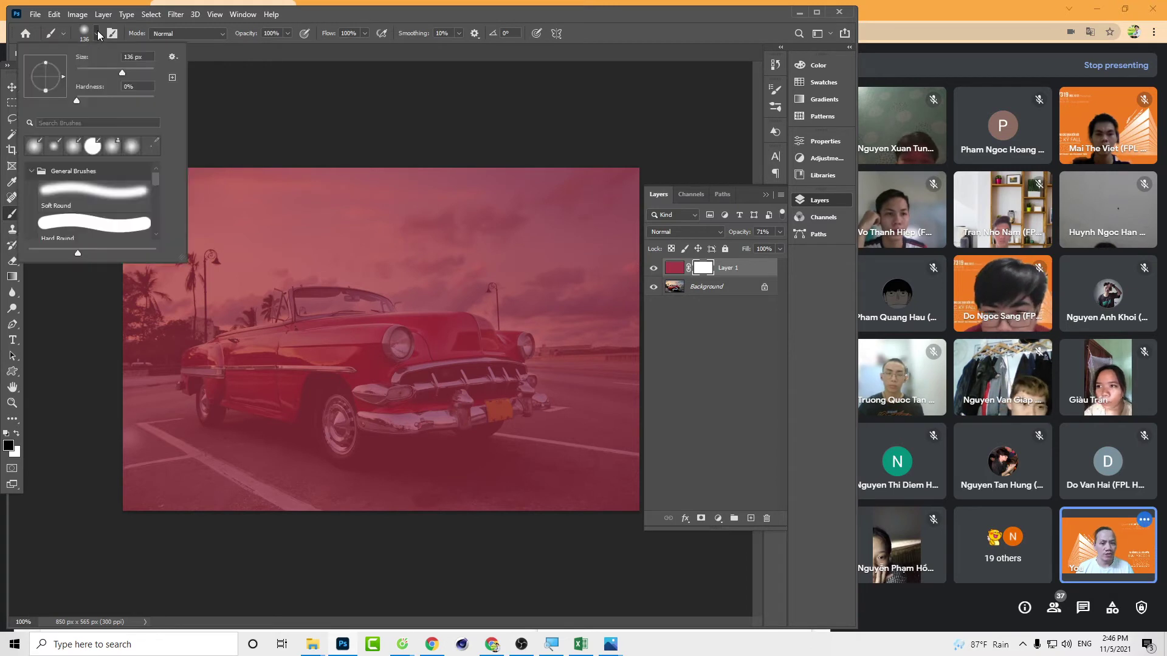
drag(122, 73, 129, 72)
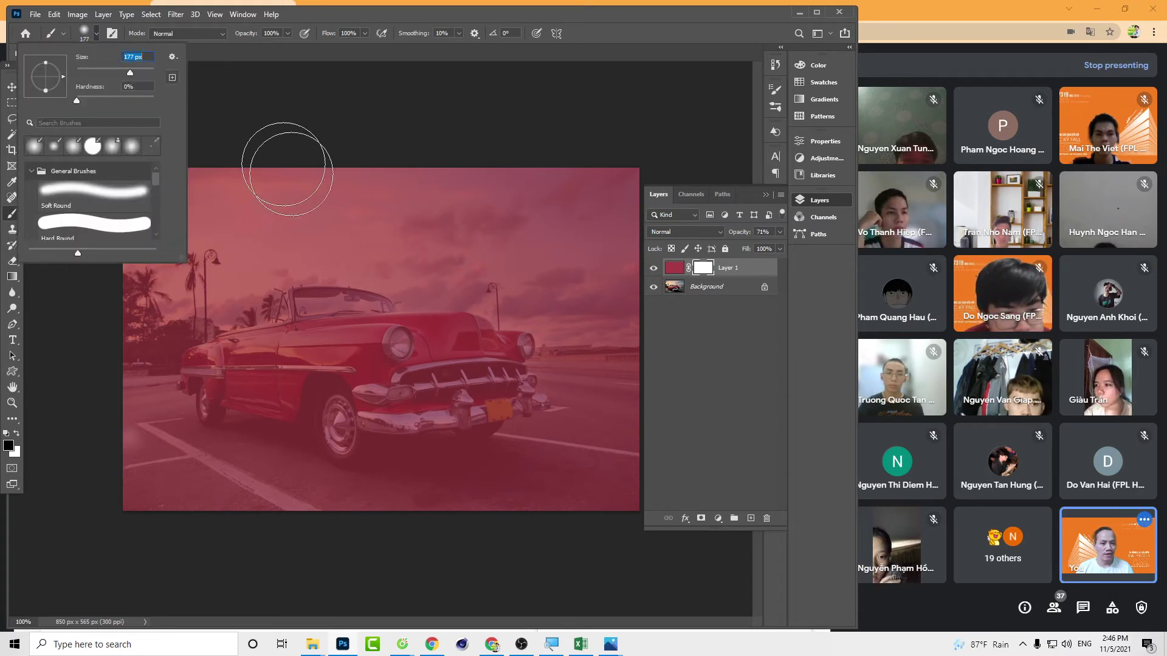
right_click(350, 296)
right_click(289, 312)
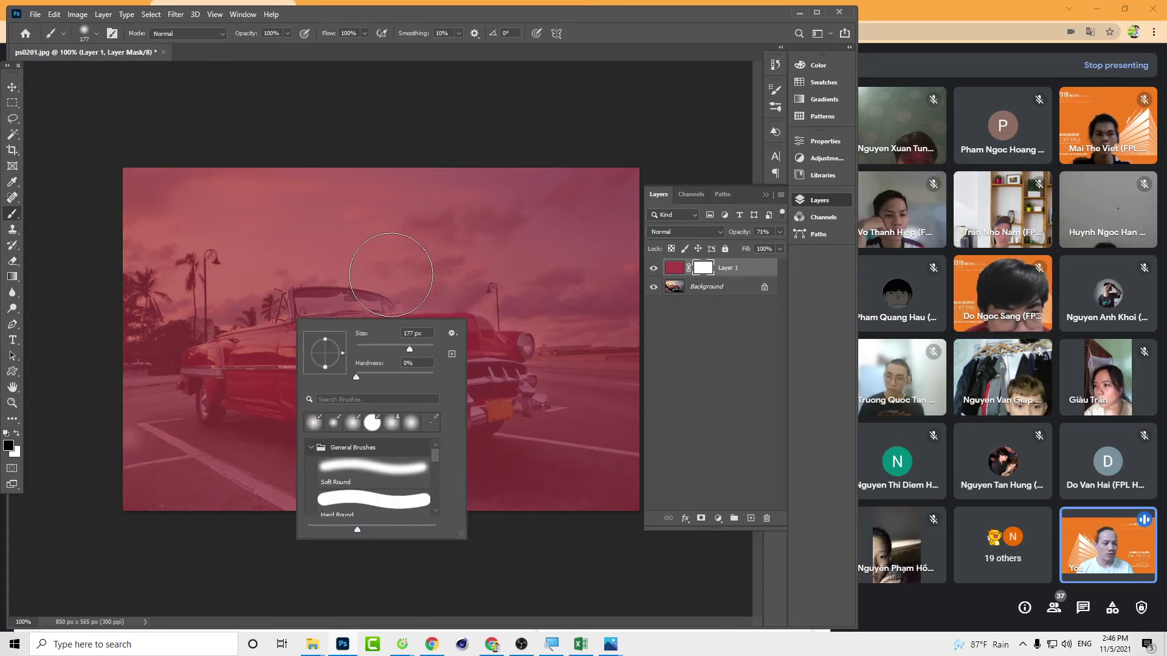
right_click(389, 265)
right_click(280, 305)
right_click(442, 265)
right_click(301, 263)
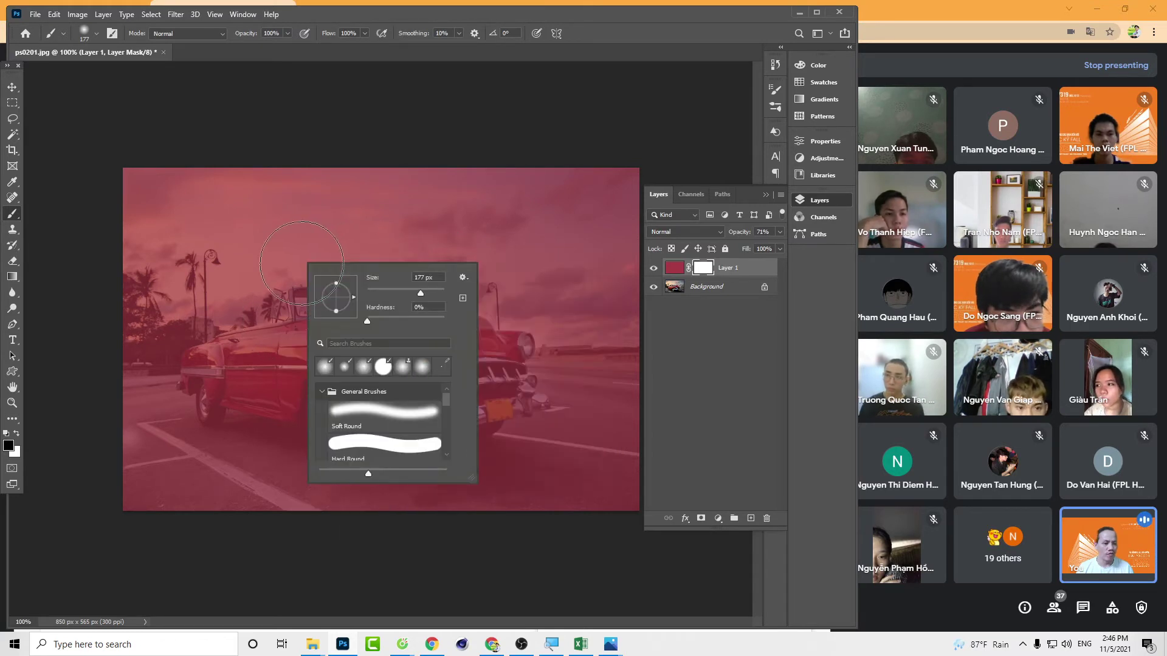
right_click(275, 311)
right_click(439, 269)
right_click(297, 255)
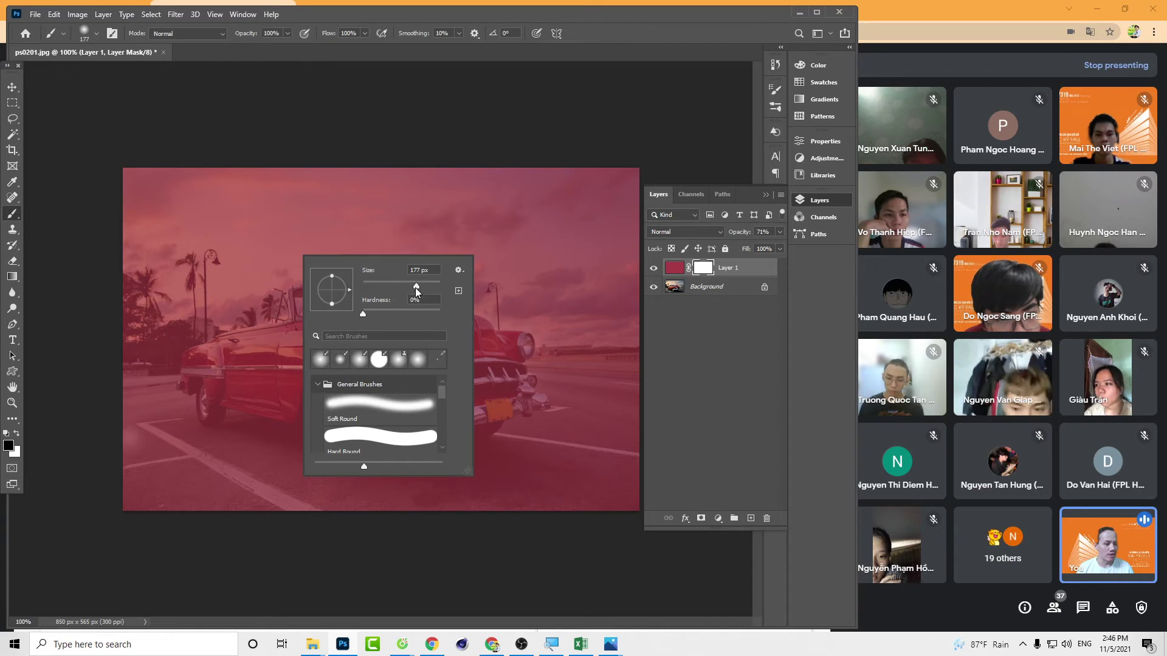
drag(416, 286, 424, 287)
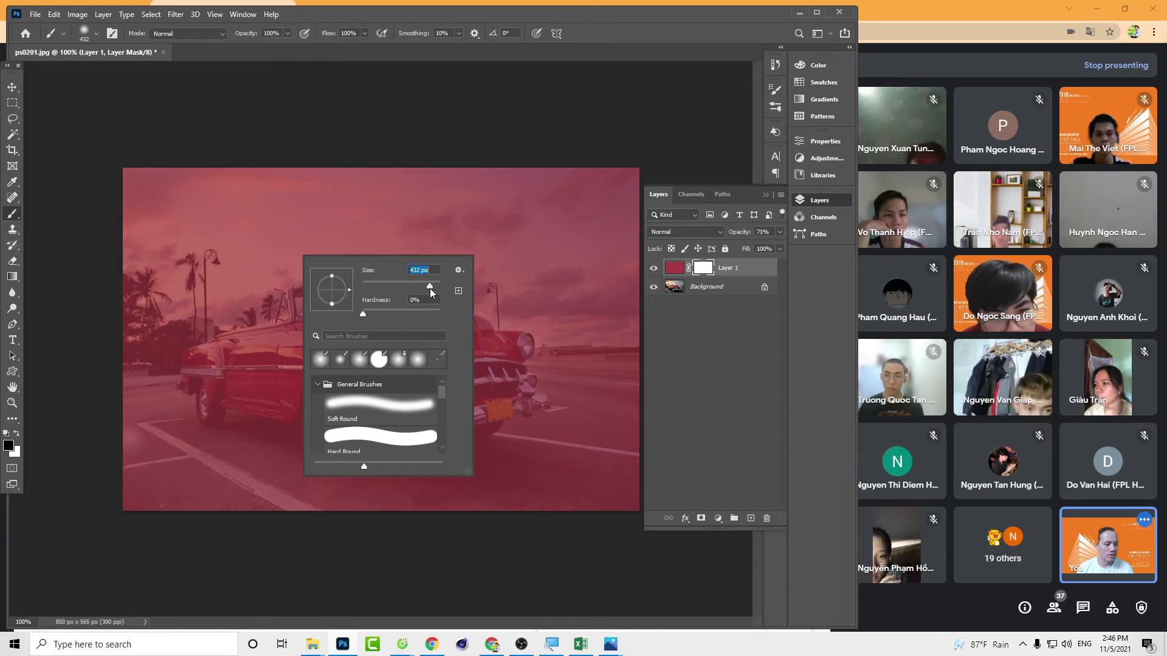
right_click(522, 281)
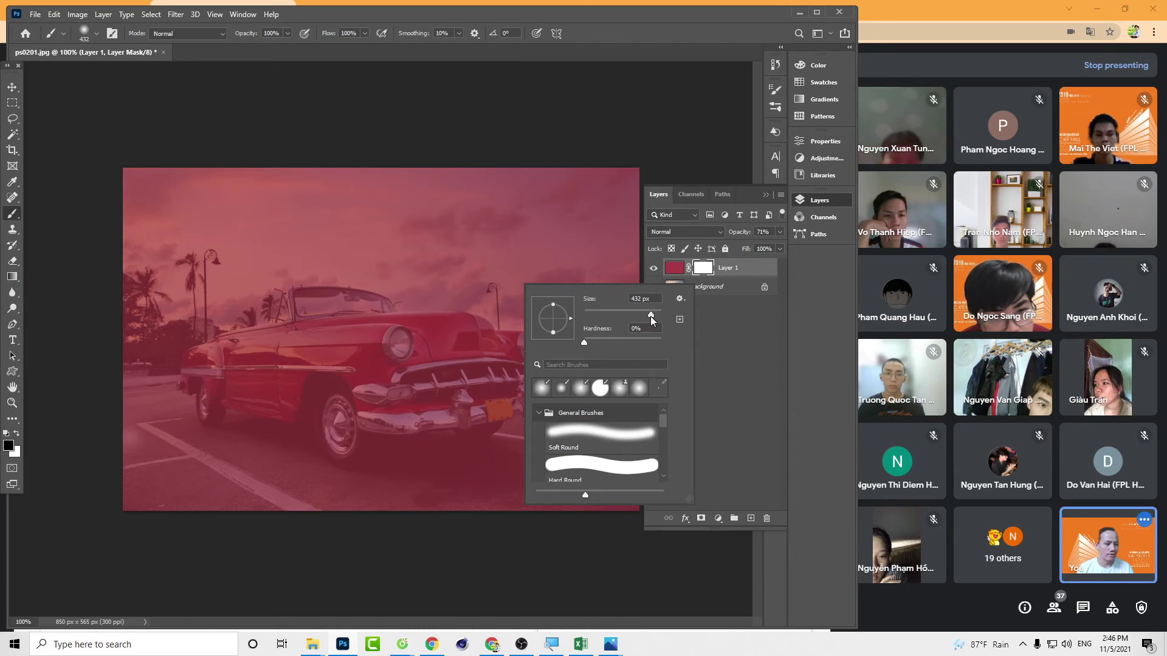
drag(655, 316, 657, 316)
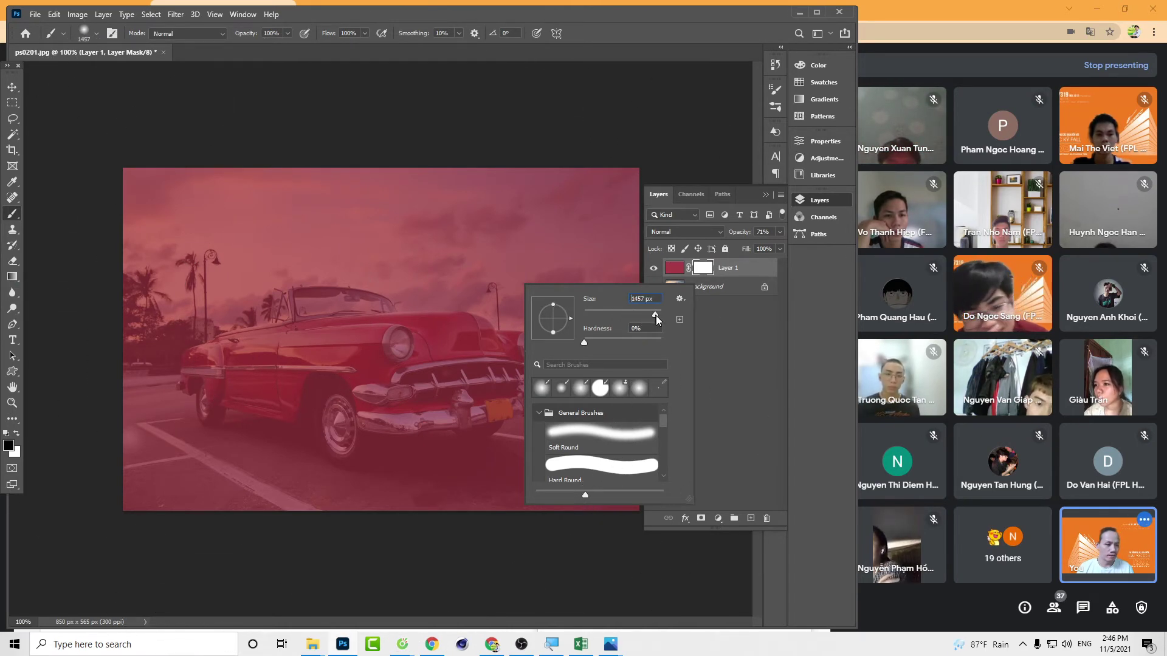
drag(655, 315, 654, 316)
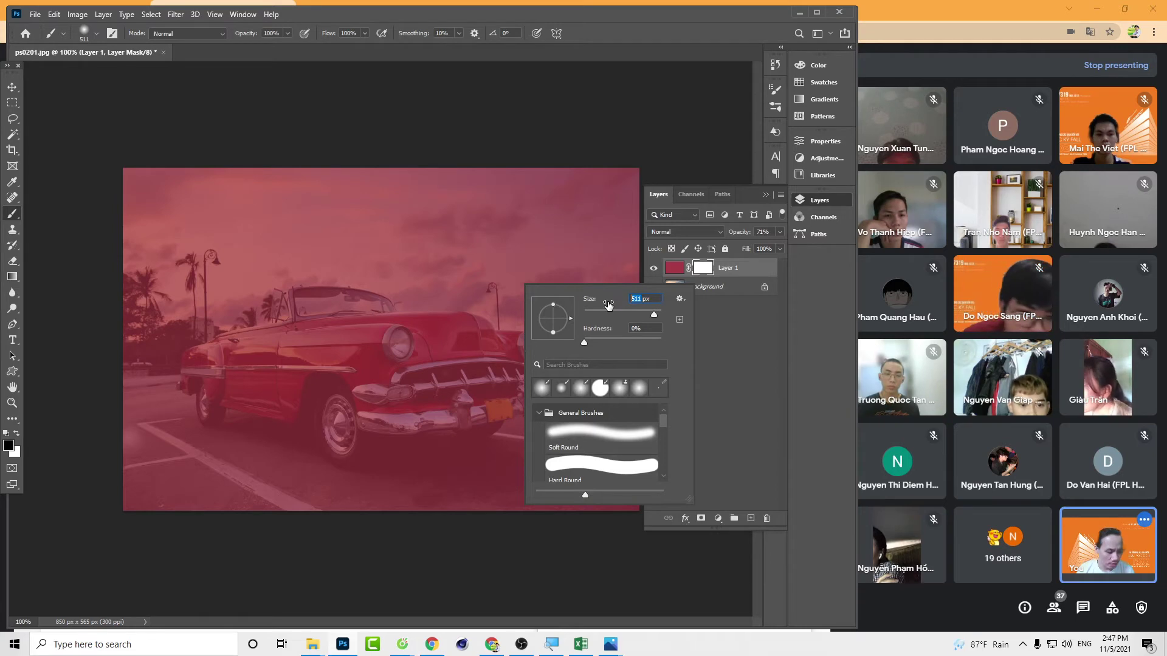
Set the brush hardness to 100% and its size to 500 px
text(600)
key(Tab)
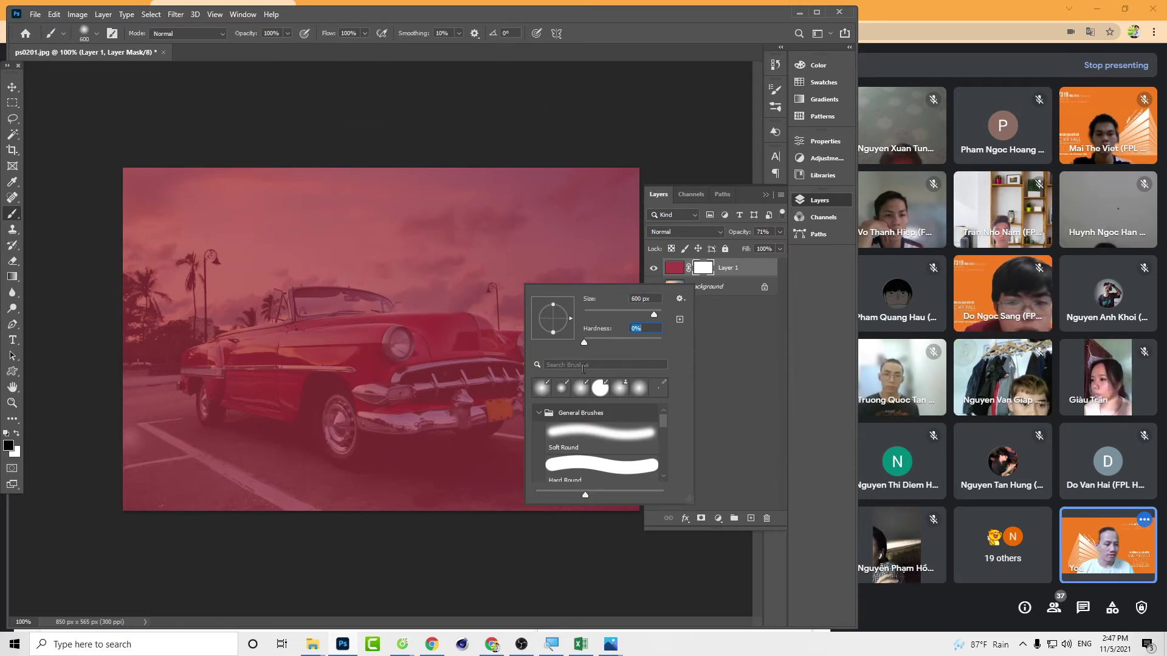
drag(585, 342, 632, 341)
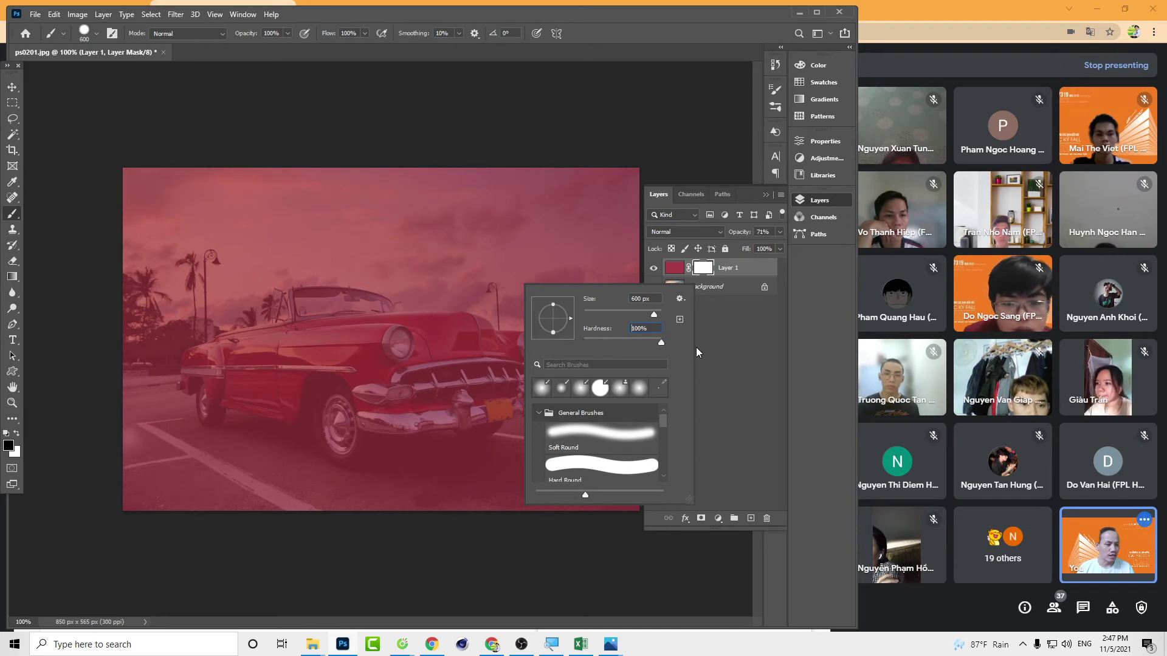
key(Return)
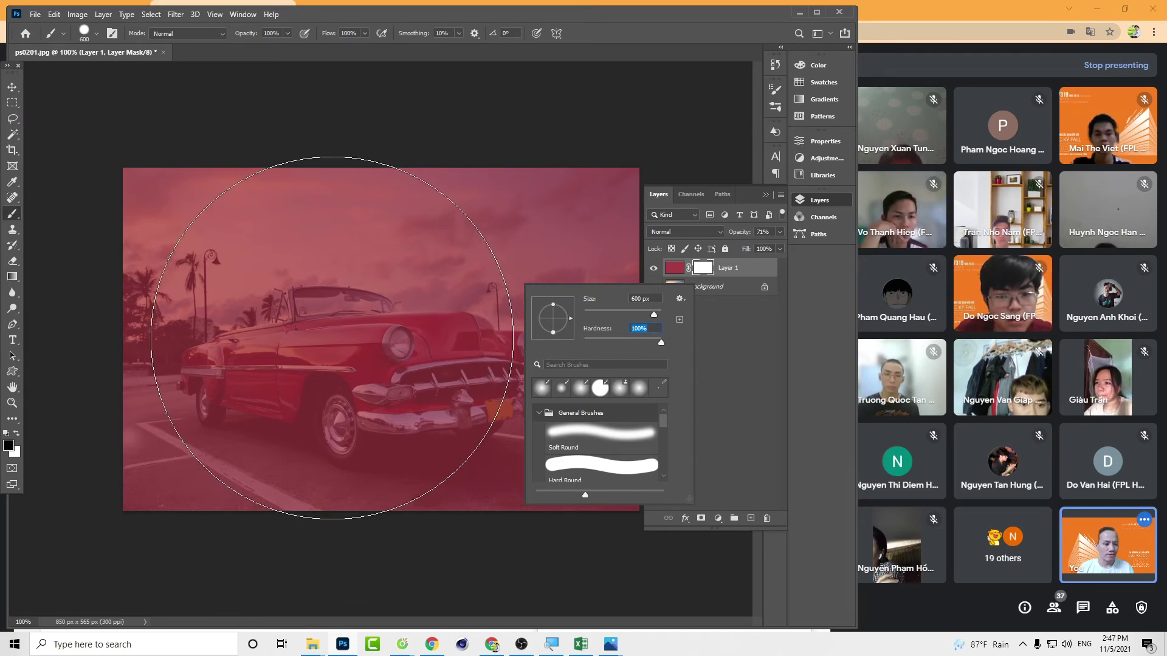
click(637, 298)
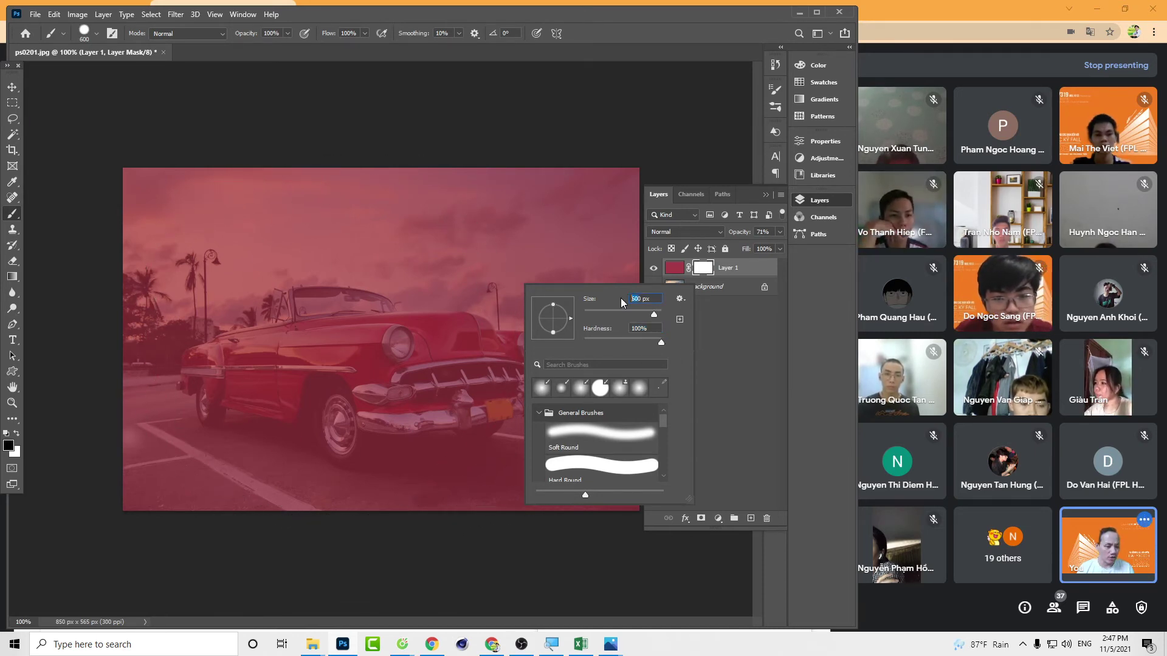
text(50)
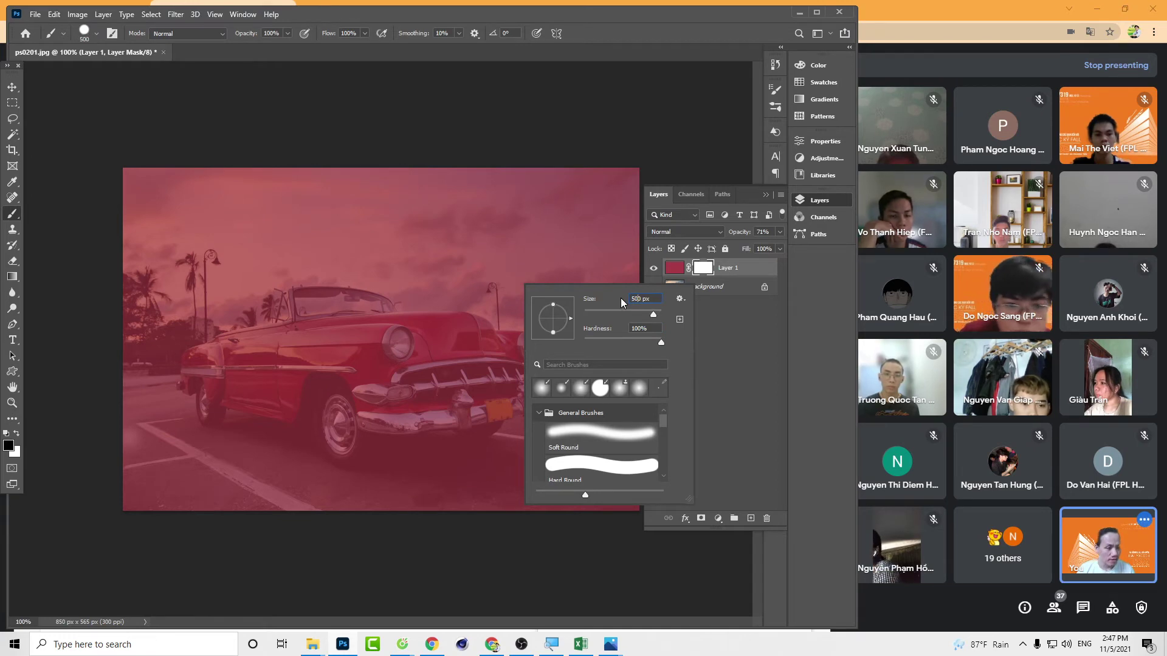
key(Return)
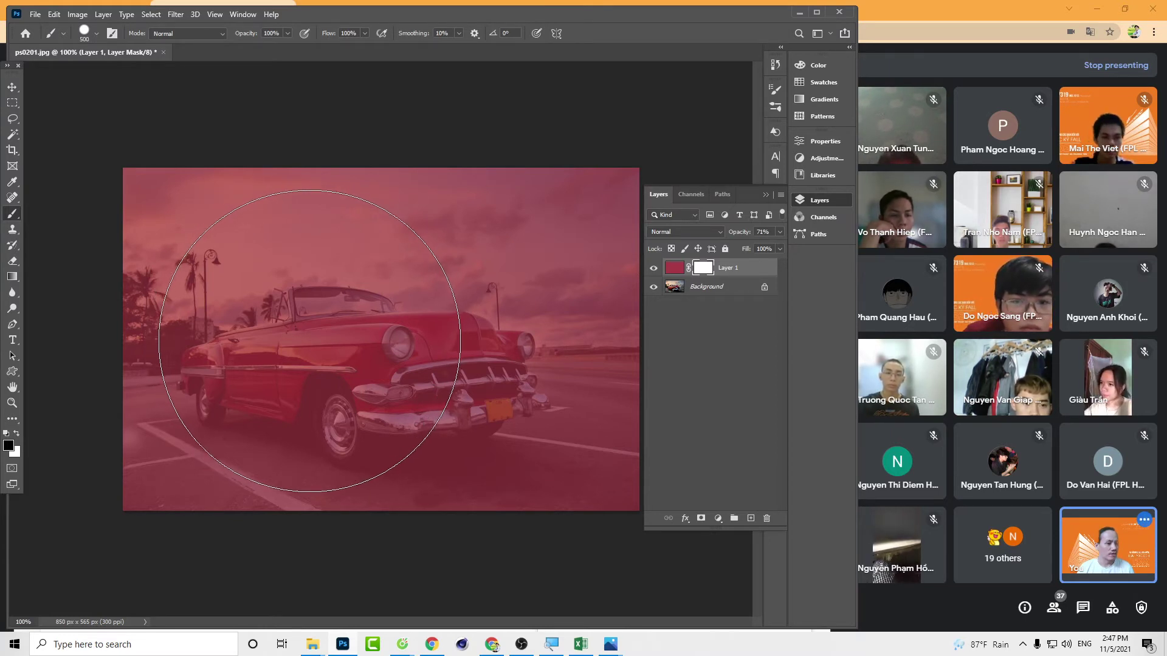
Paint Layer 1's mask over the car front, sky and road to reveal the original colours
click(308, 340)
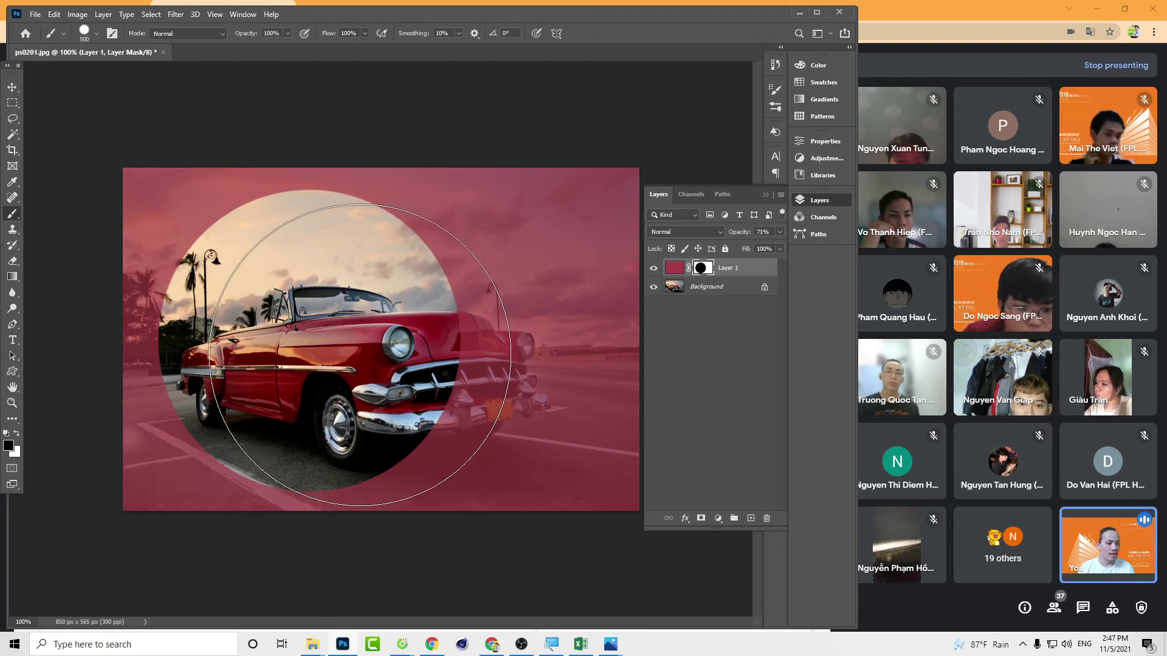
right_click(360, 355)
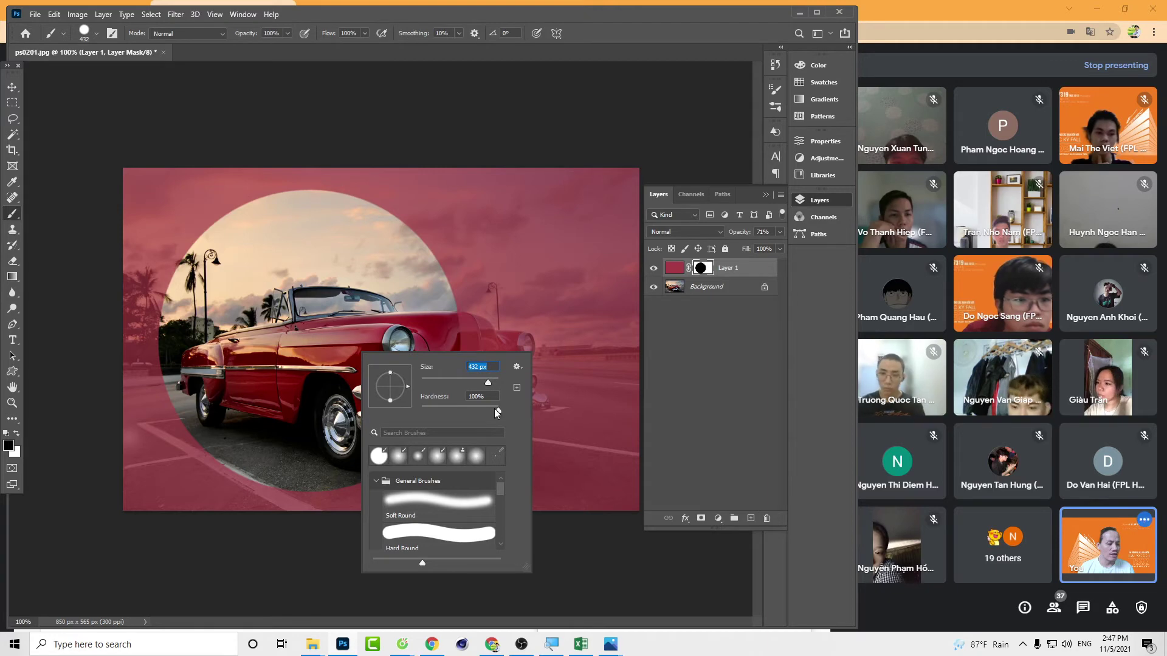
drag(448, 410, 423, 411)
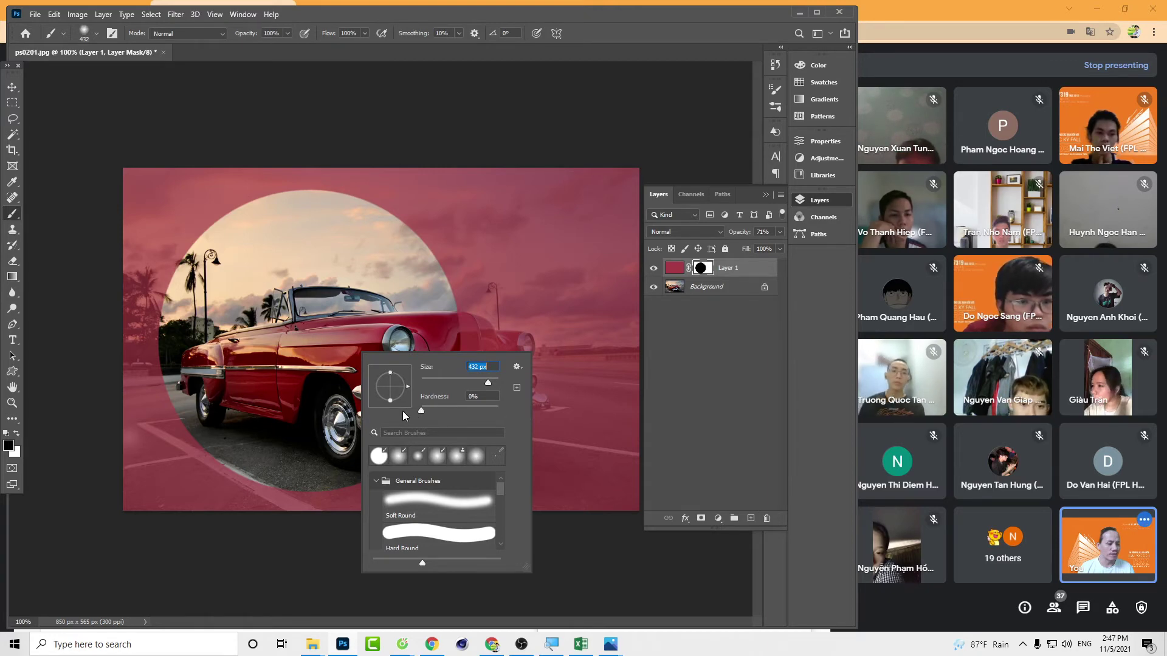
key(Tab)
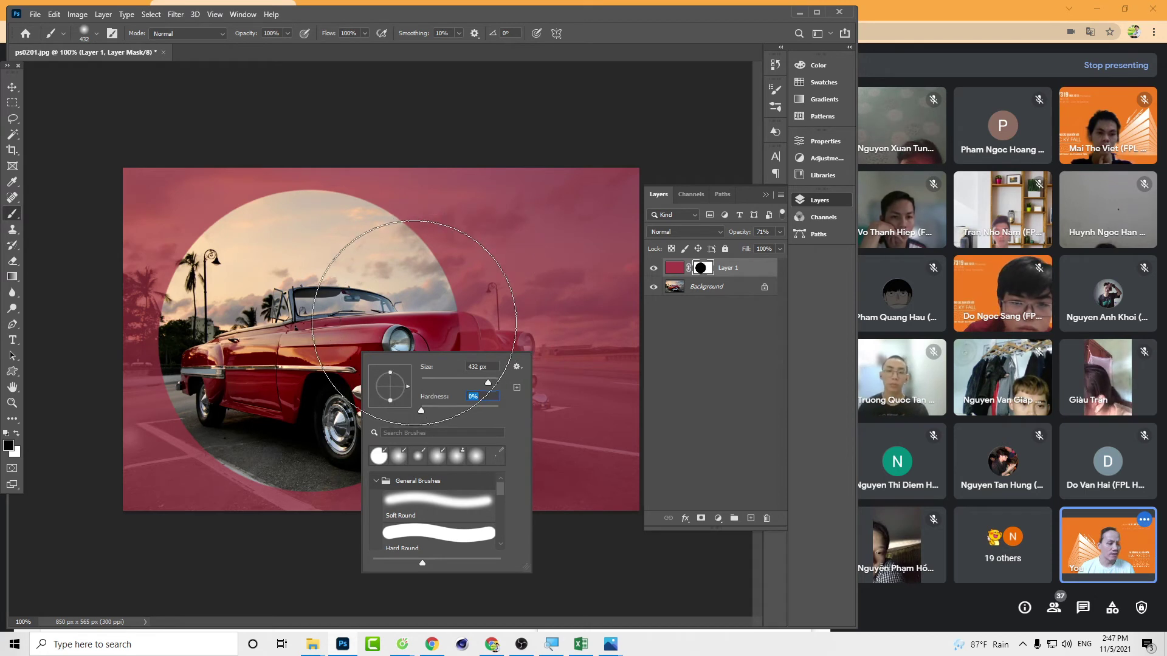
mouse_move(414, 323)
mouse_down()
mouse_move(490, 368)
mouse_move(417, 508)
mouse_move(464, 608)
mouse_up()
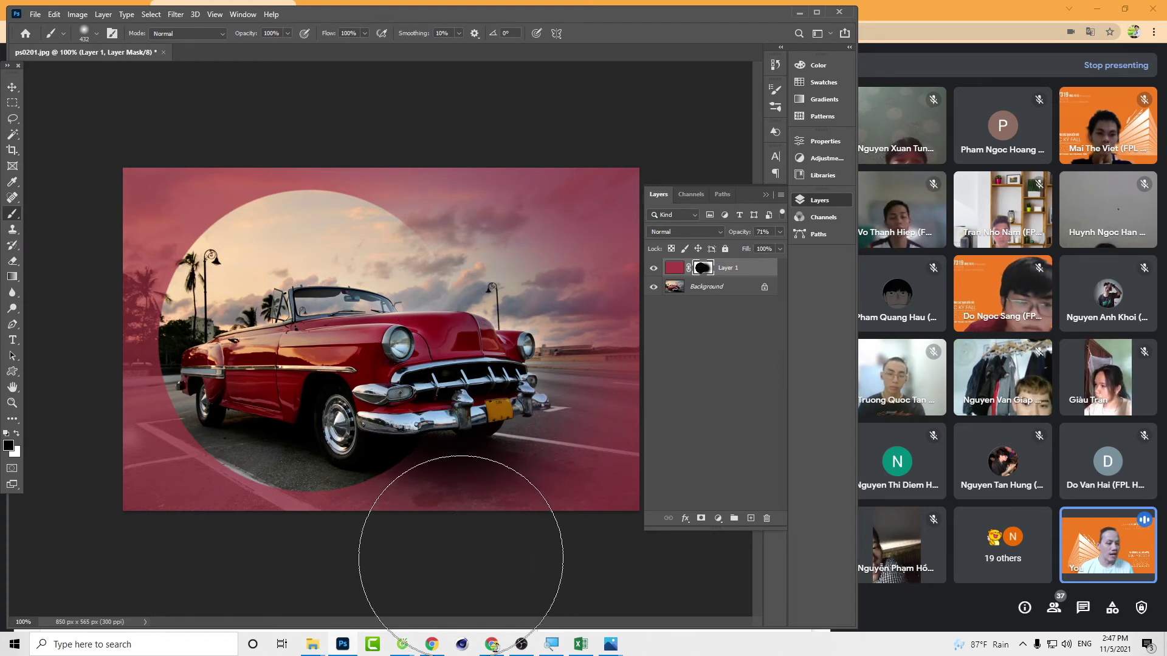
drag(461, 558, 596, 621)
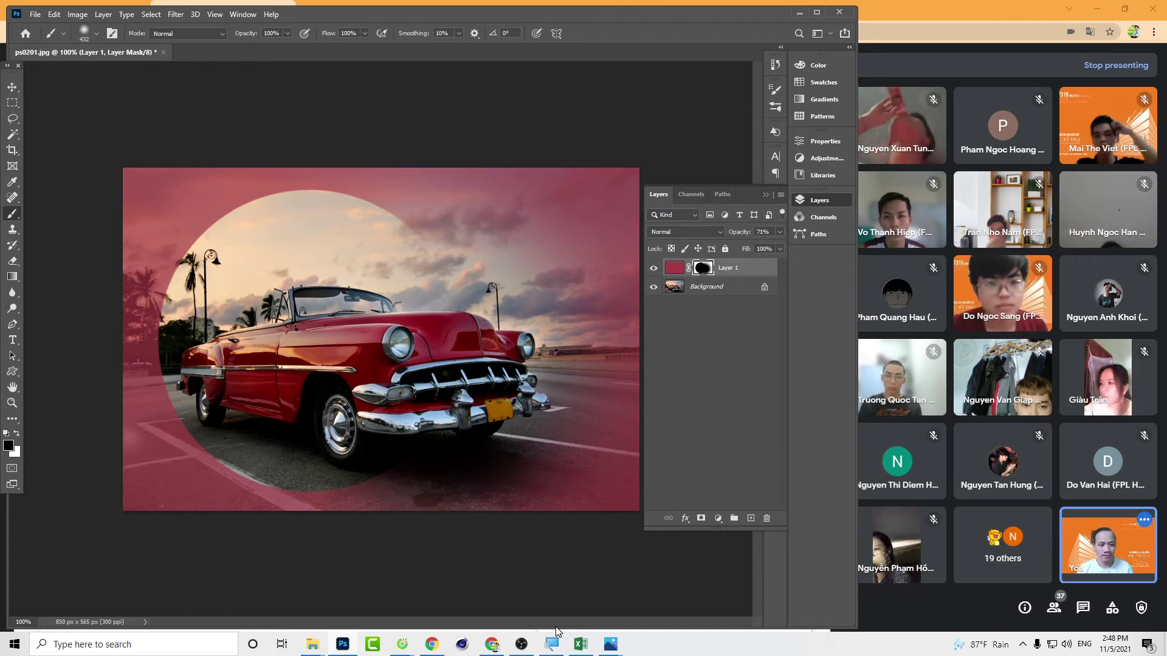
Save the document in Photoshop format as bai3.psd in Downloads
key(ctrl+shift+s)
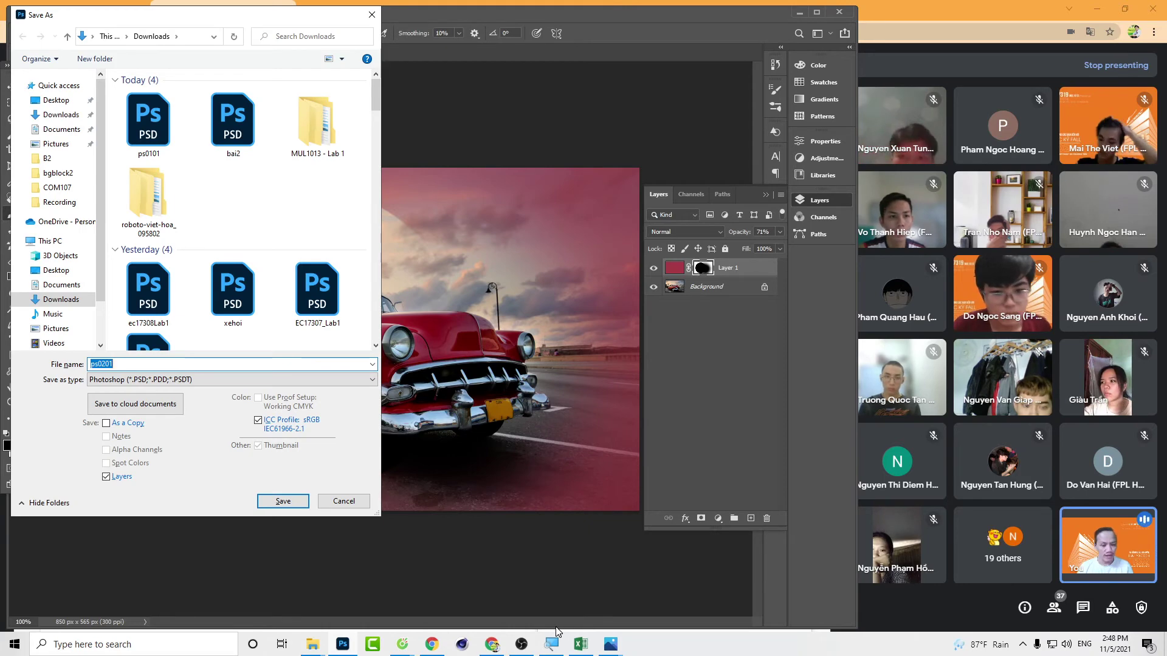
key(Escape)
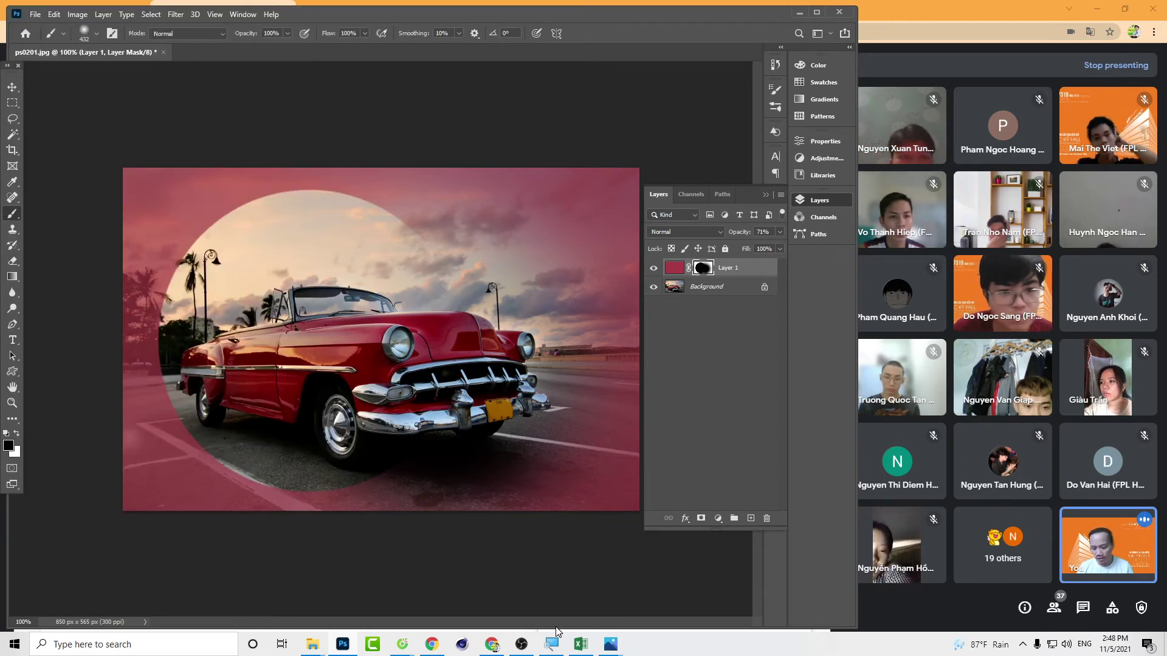
key(ctrl+shift+s)
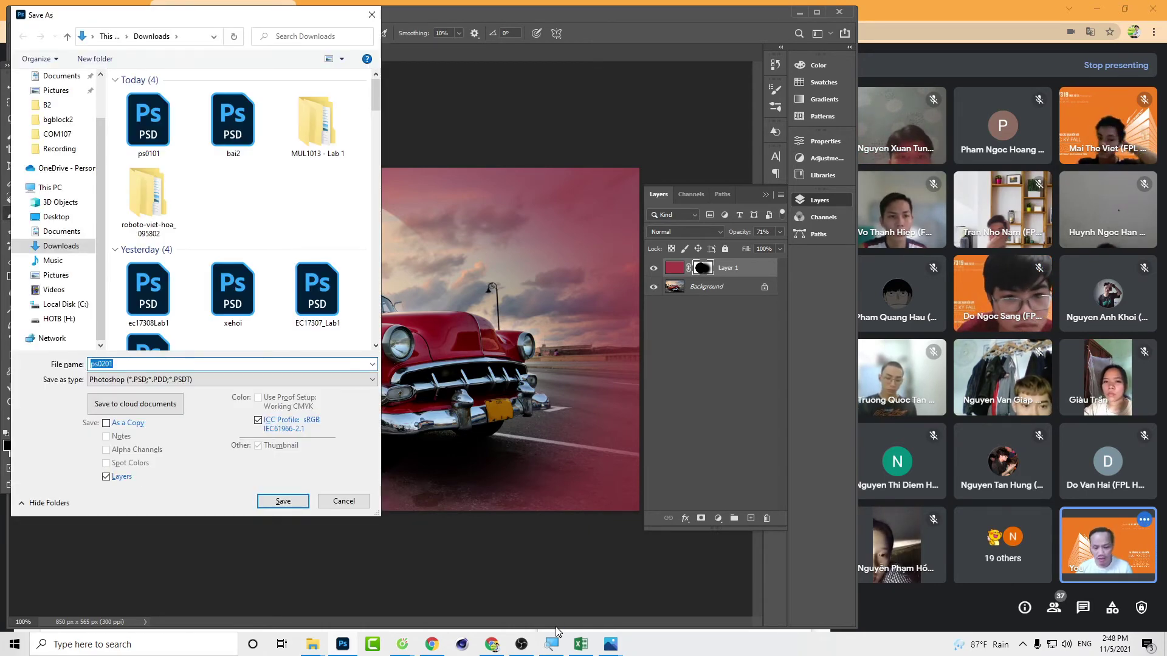
text(bai3)
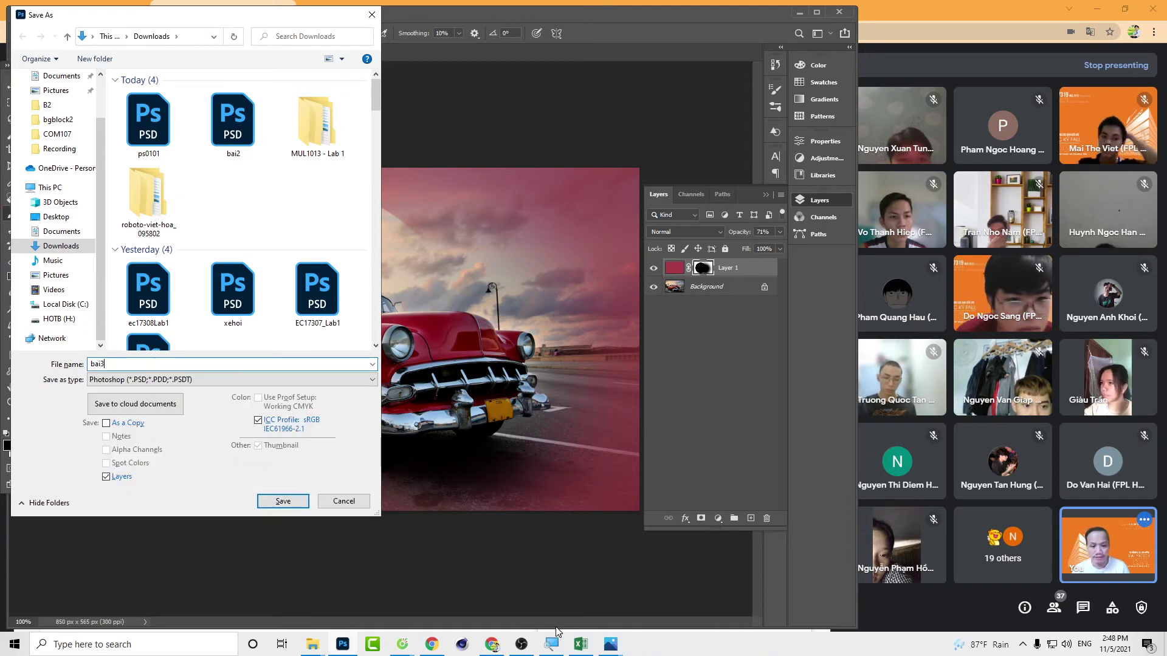
key(Return)
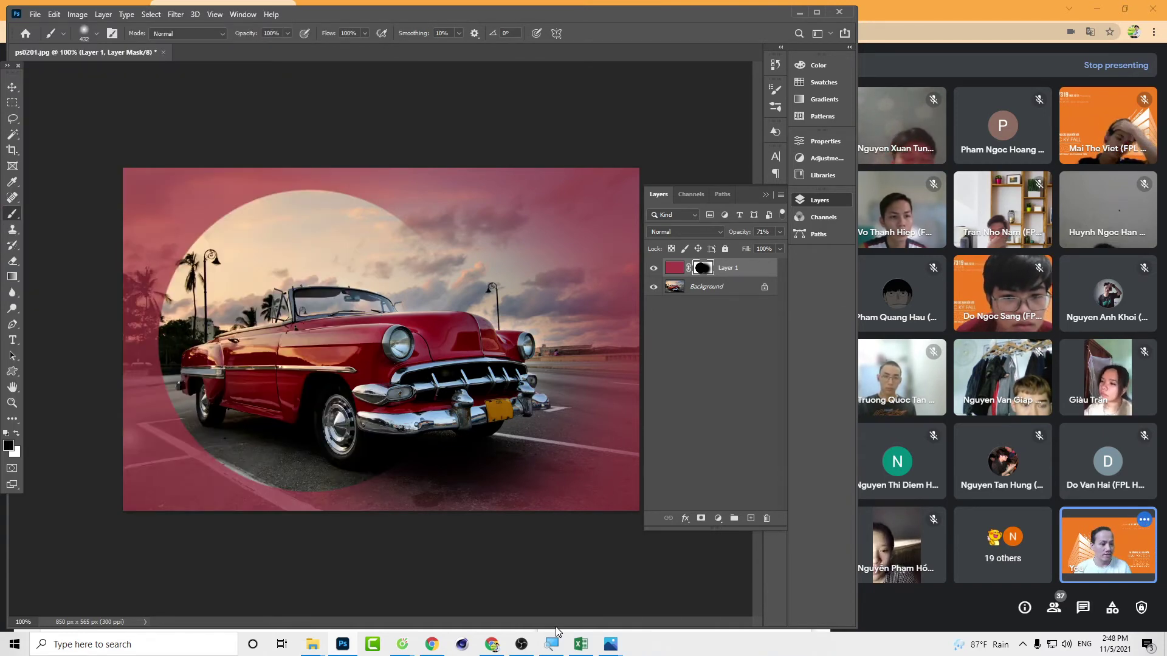
key(Return)
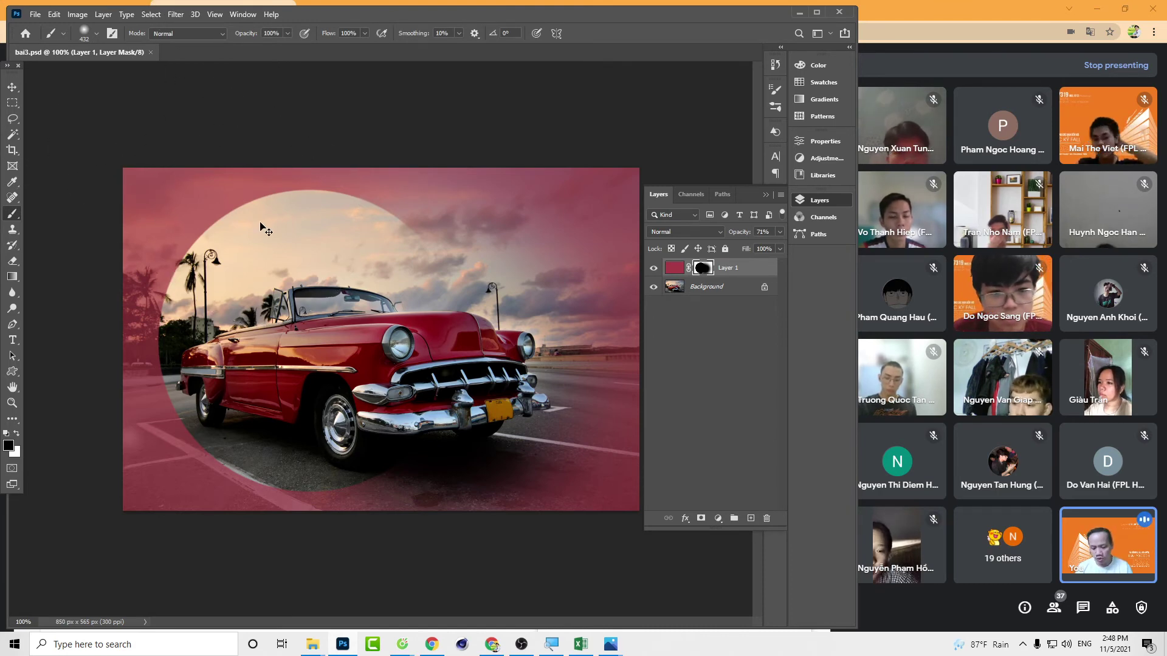
Save a quality-12 JPEG copy of the car composite to Downloads beside bai3.psd
key(ctrl+shift+s)
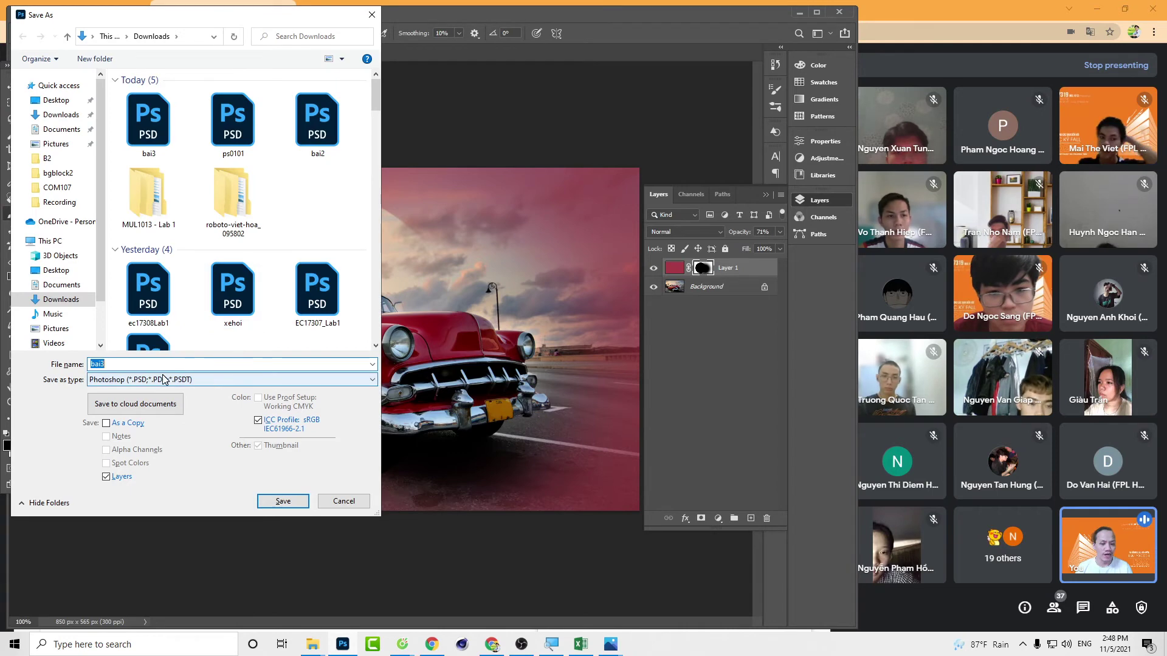
click(162, 379)
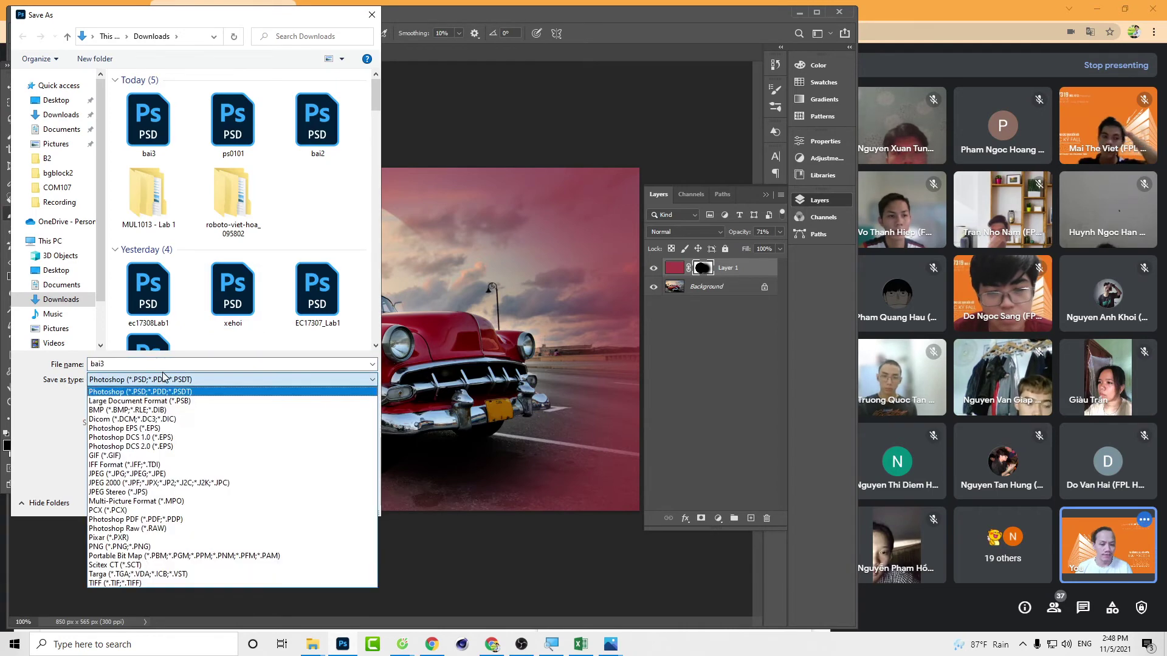
click(120, 474)
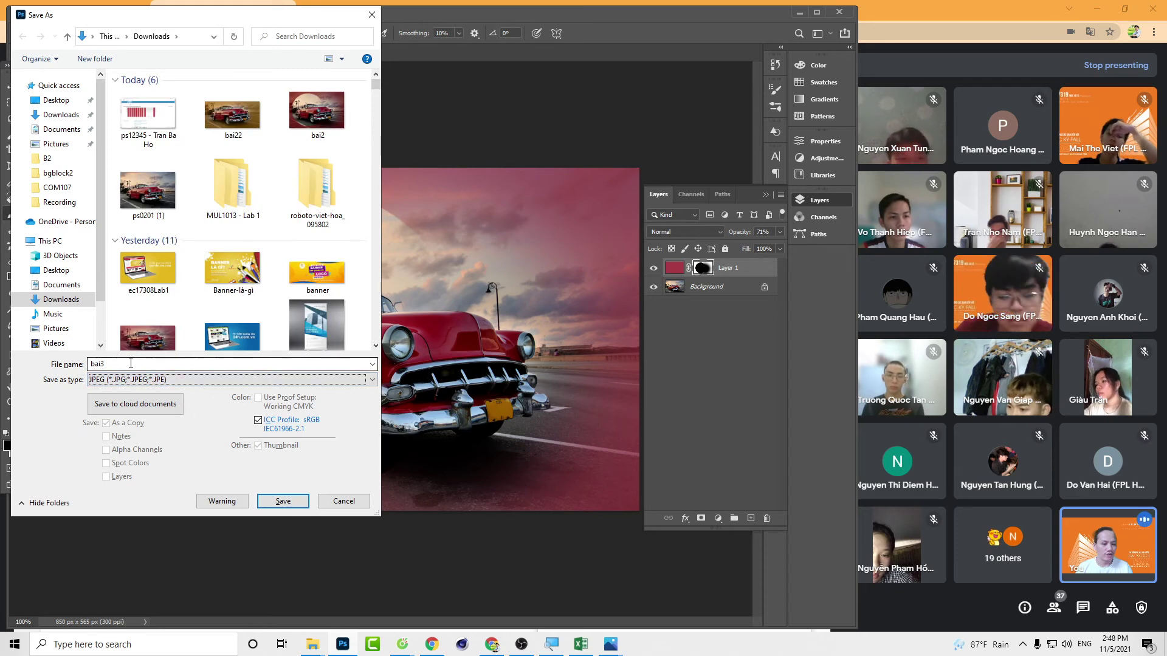
click(157, 364)
text(a)
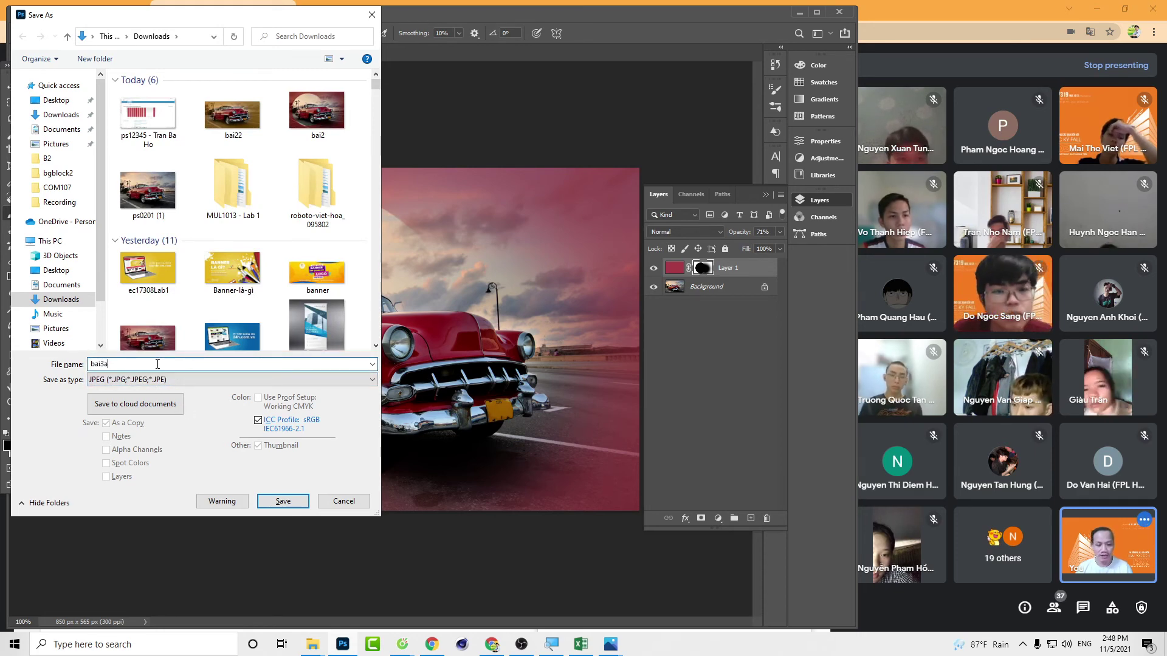
click(288, 505)
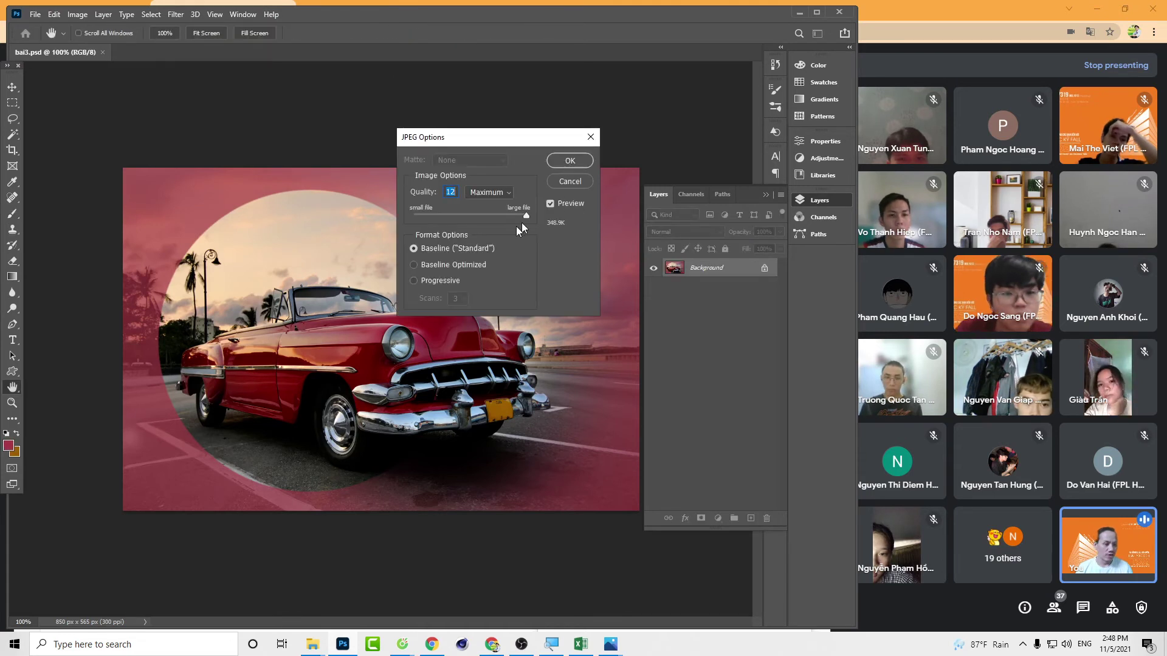
click(570, 161)
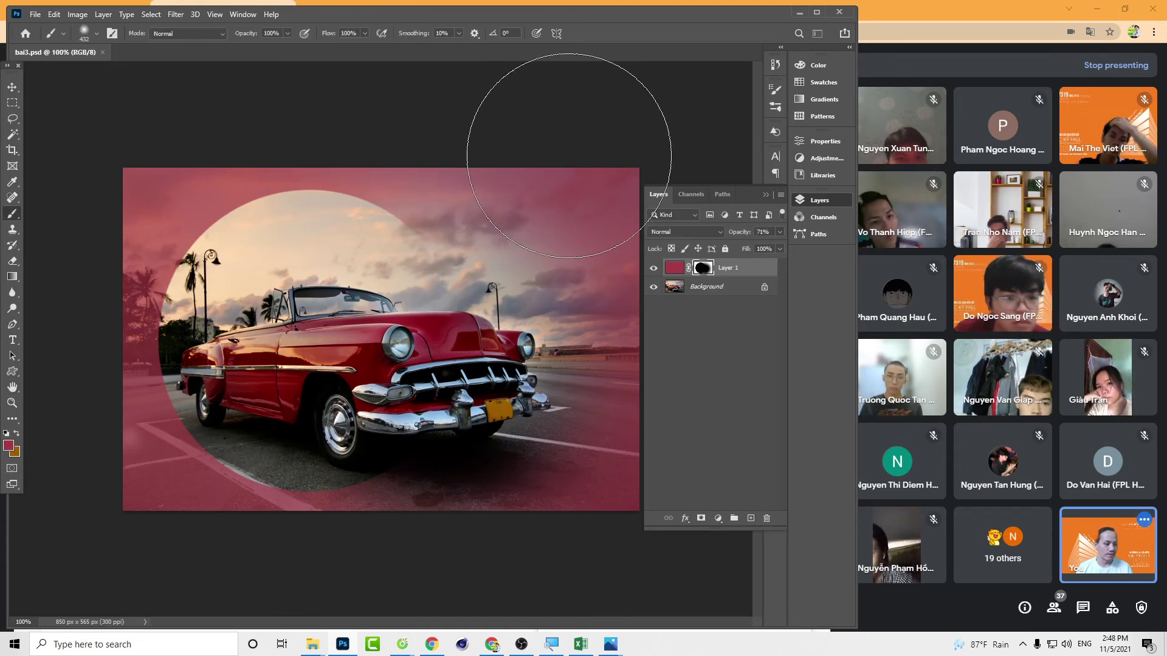
Hide Layer 1 and crop the canvas to 850 × 423 px, trimming sky and road
click(653, 267)
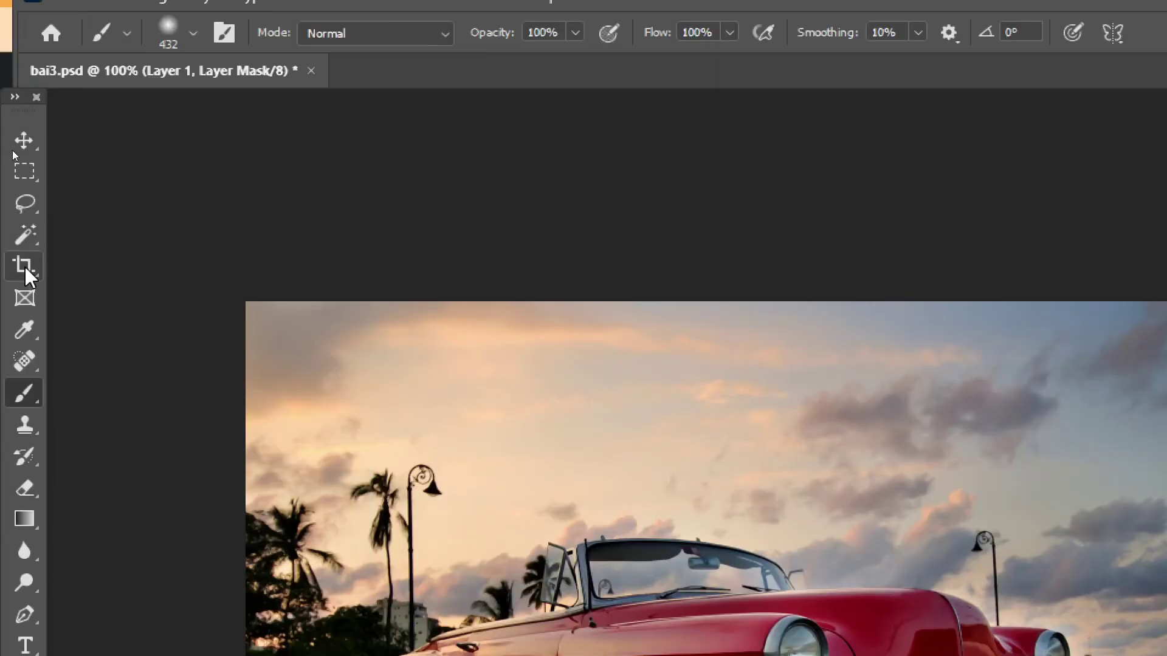
click(25, 265)
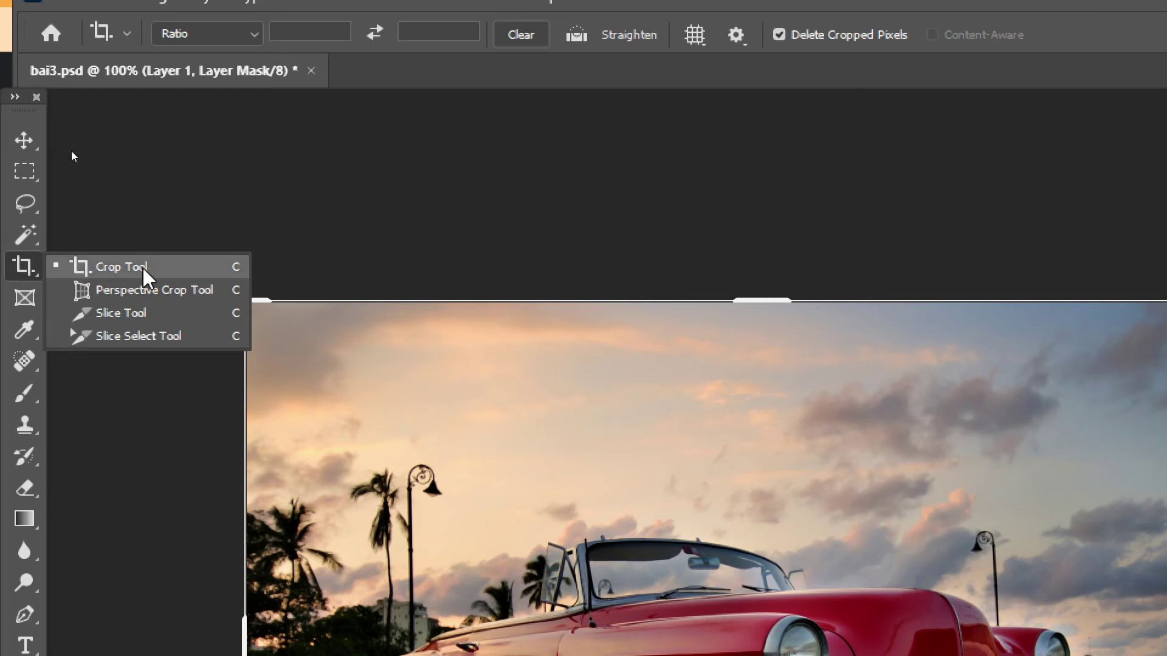
click(122, 335)
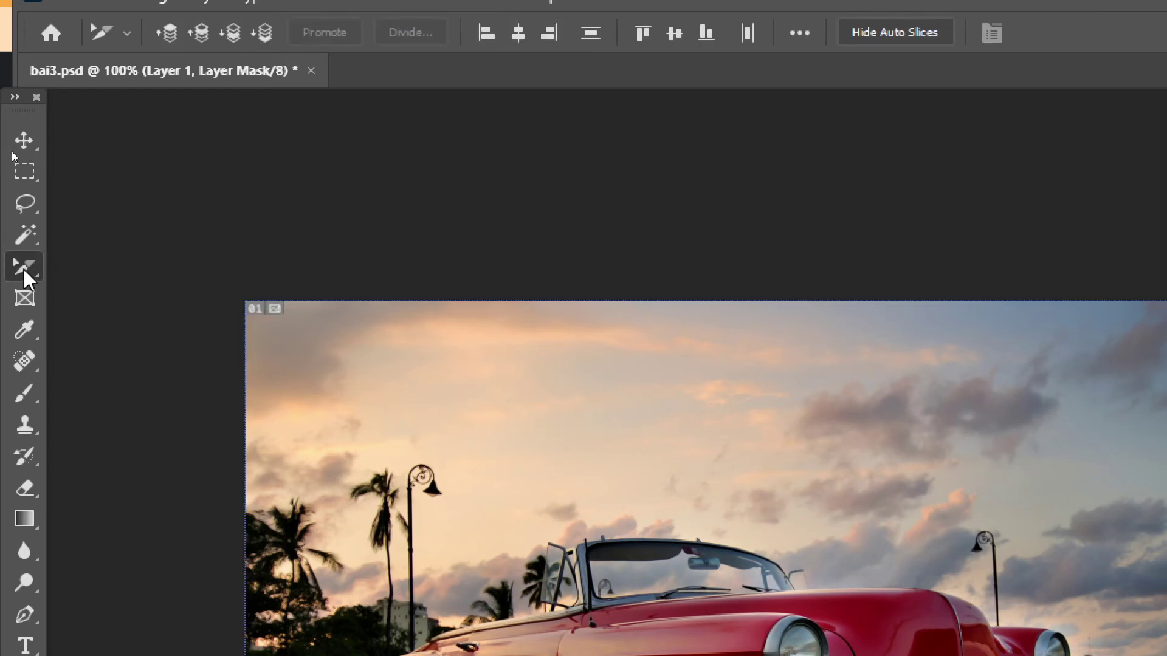
right_click(24, 270)
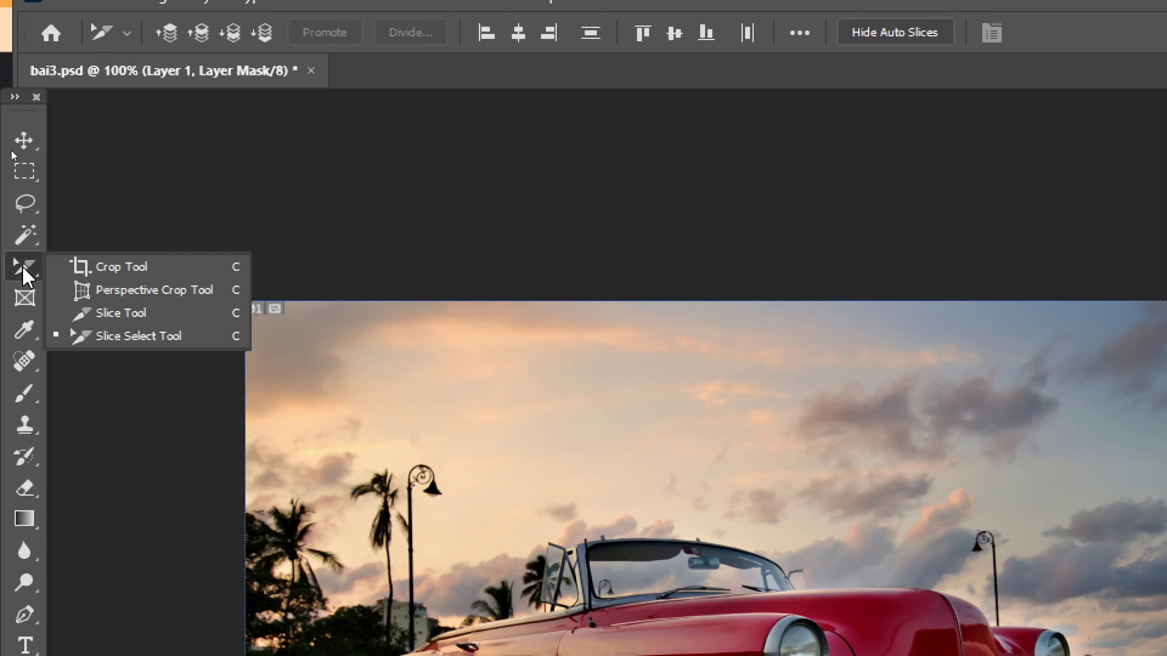
click(162, 273)
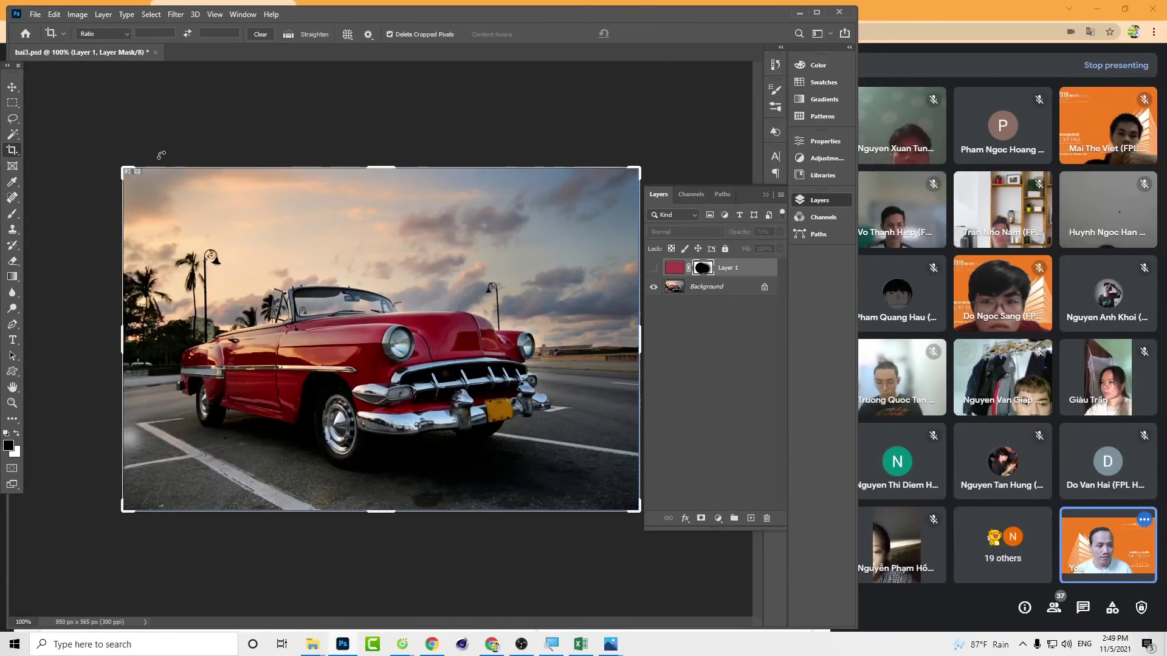
drag(384, 168, 381, 198)
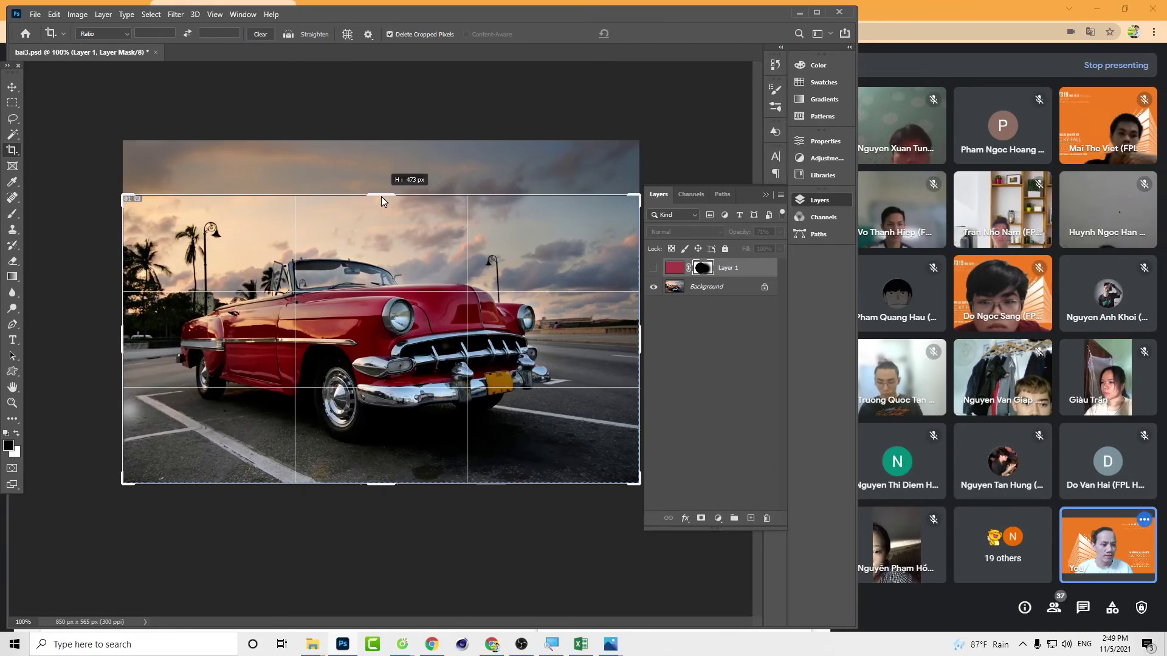
drag(380, 477, 381, 456)
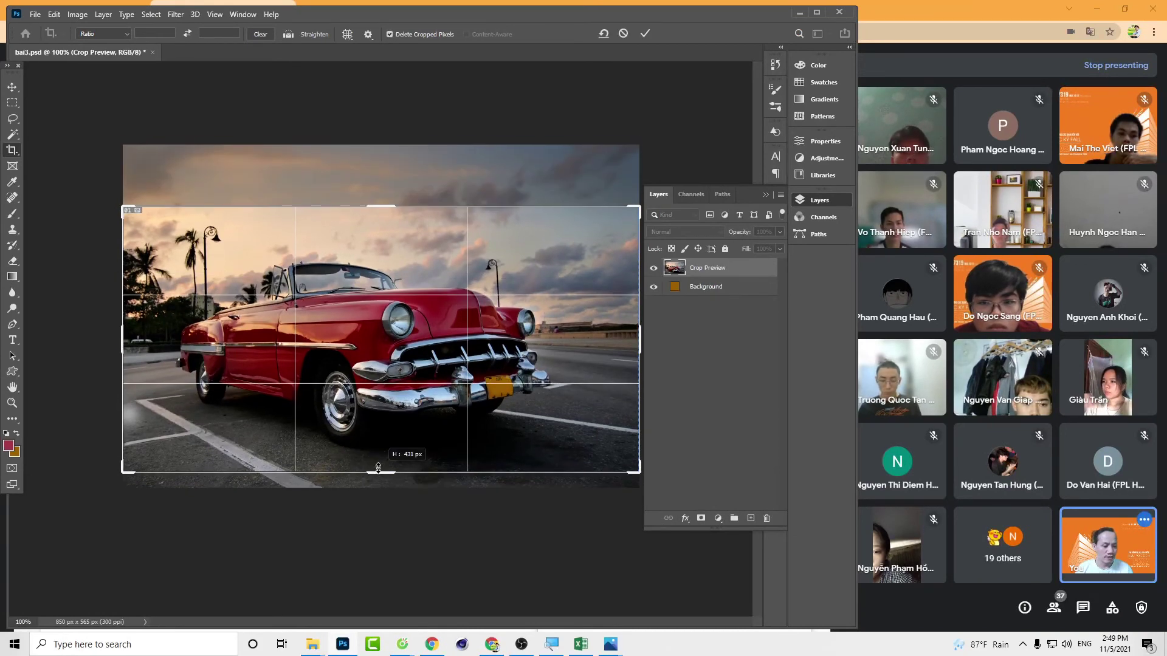
key(Return)
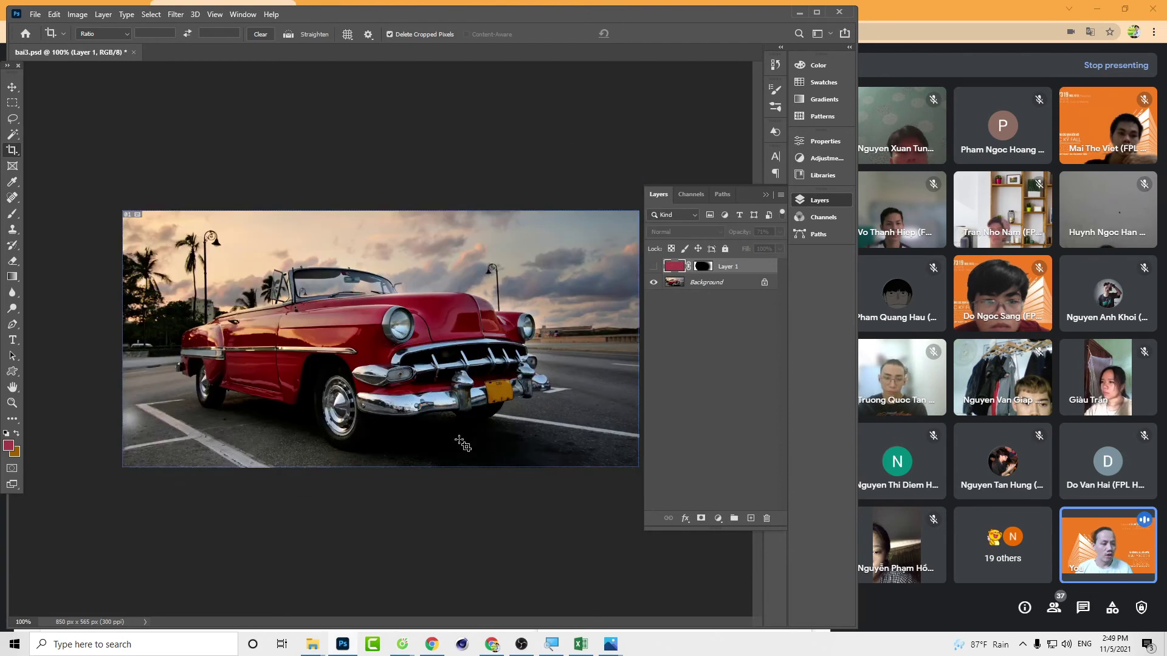
Add a solid orange Layer 2 above Background at 67% opacity
click(714, 283)
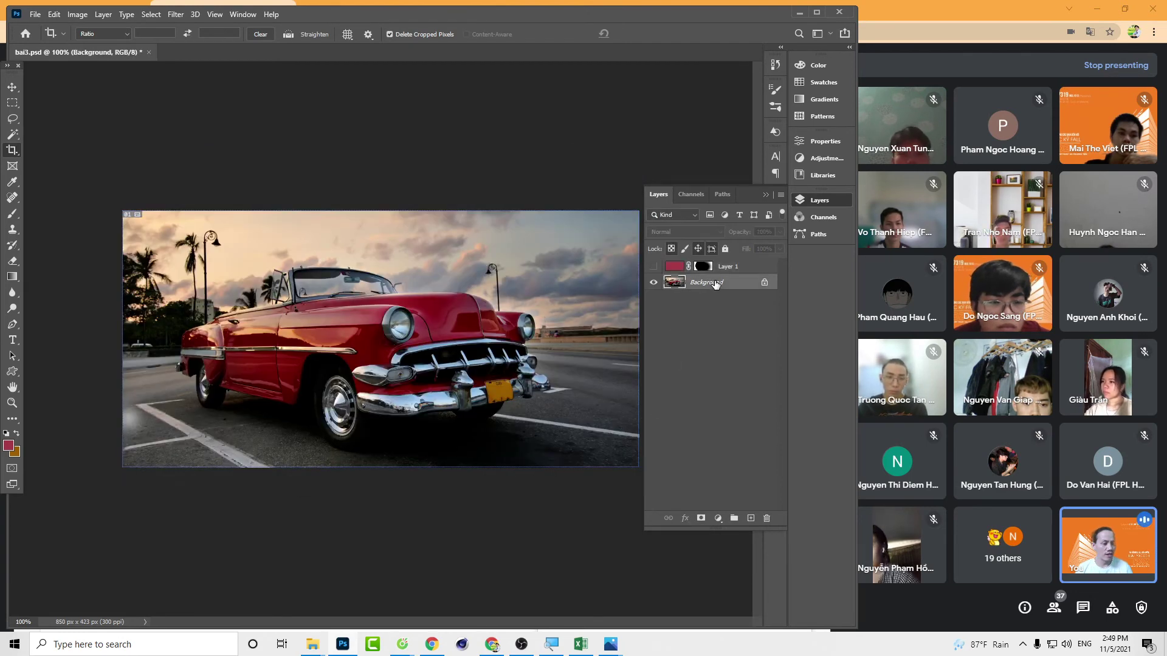
click(748, 517)
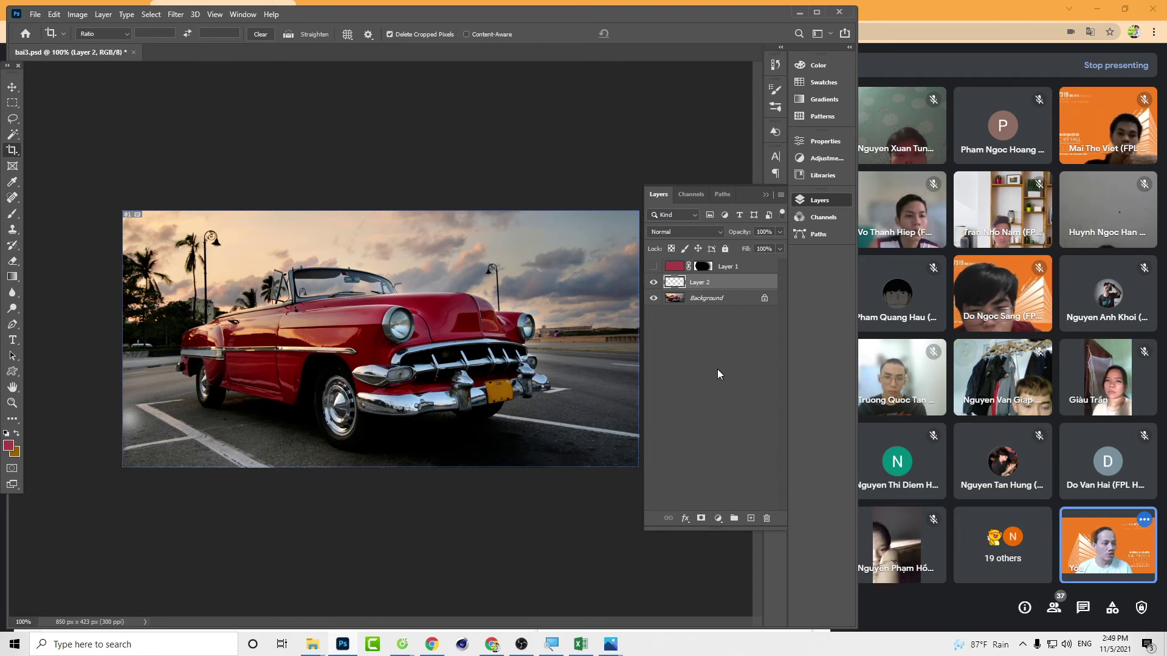
key(ctrl+BackSpace)
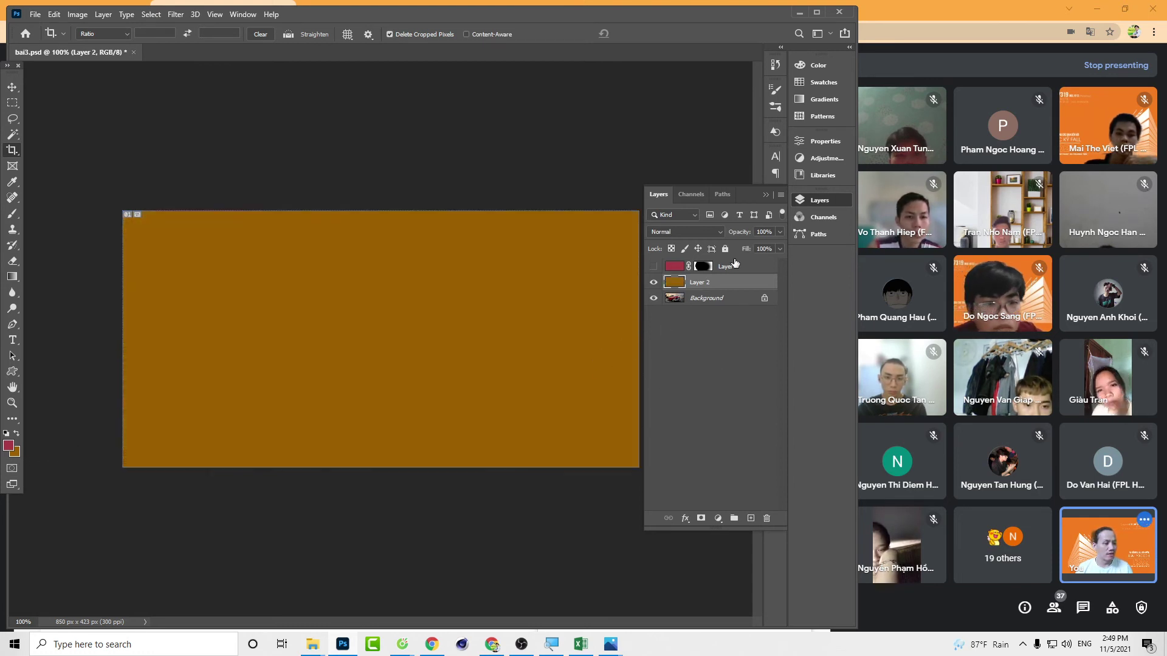
click(780, 232)
drag(774, 246, 760, 247)
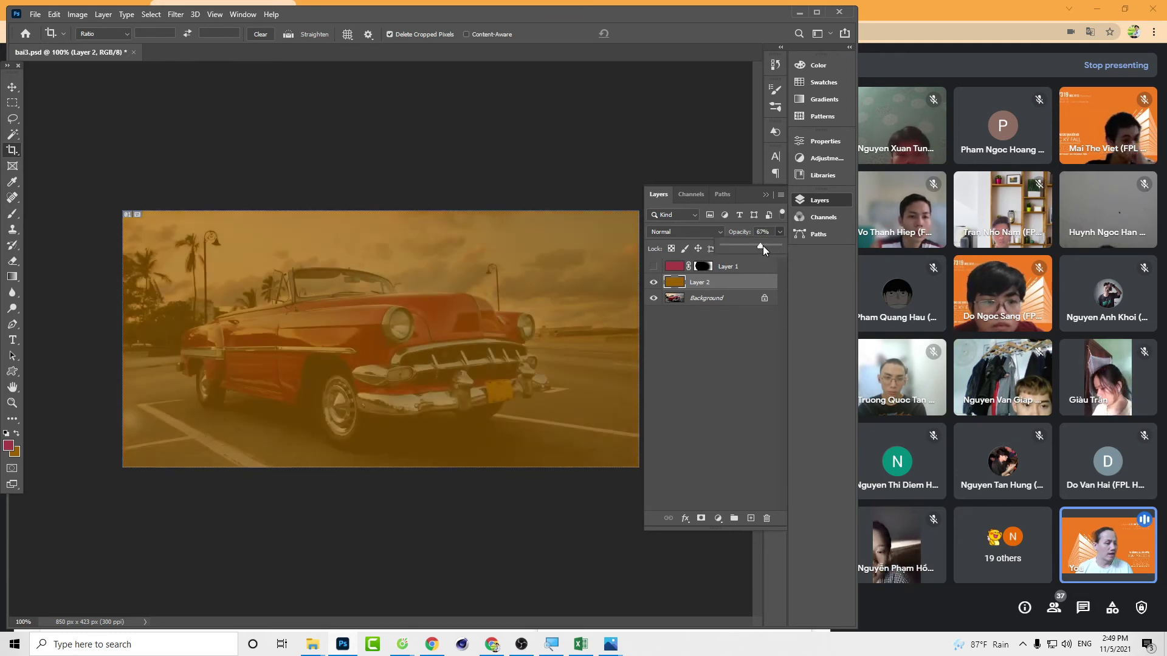
click(723, 384)
Add a mask to Layer 2 and paint it over the car with a 291 px brush
click(701, 518)
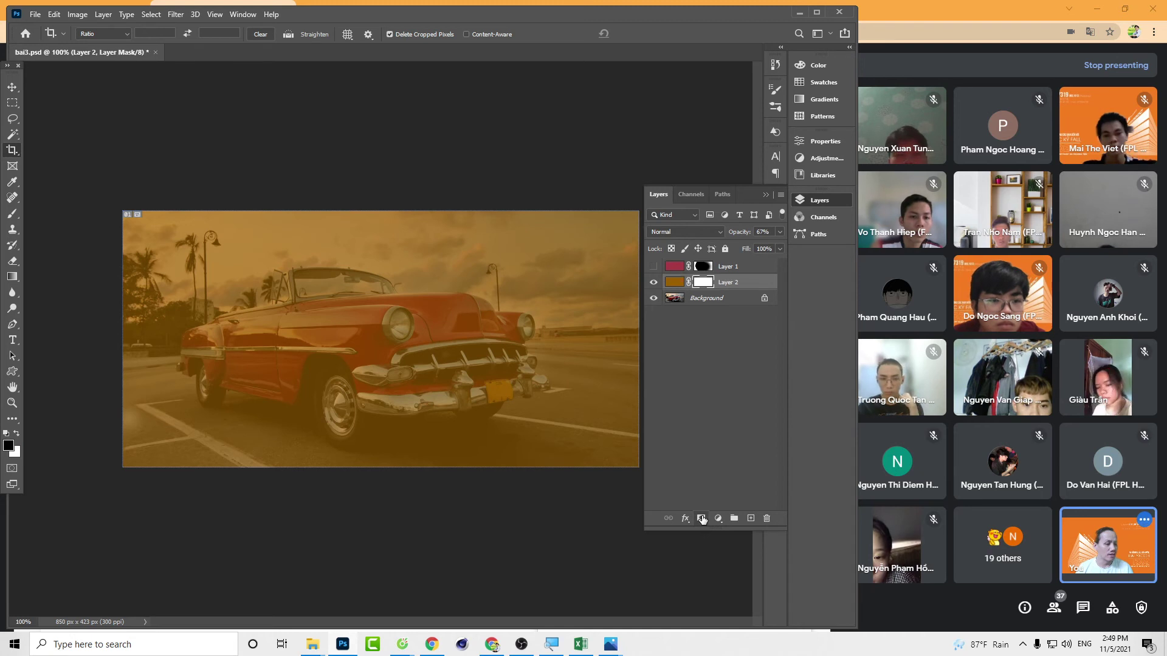
click(13, 213)
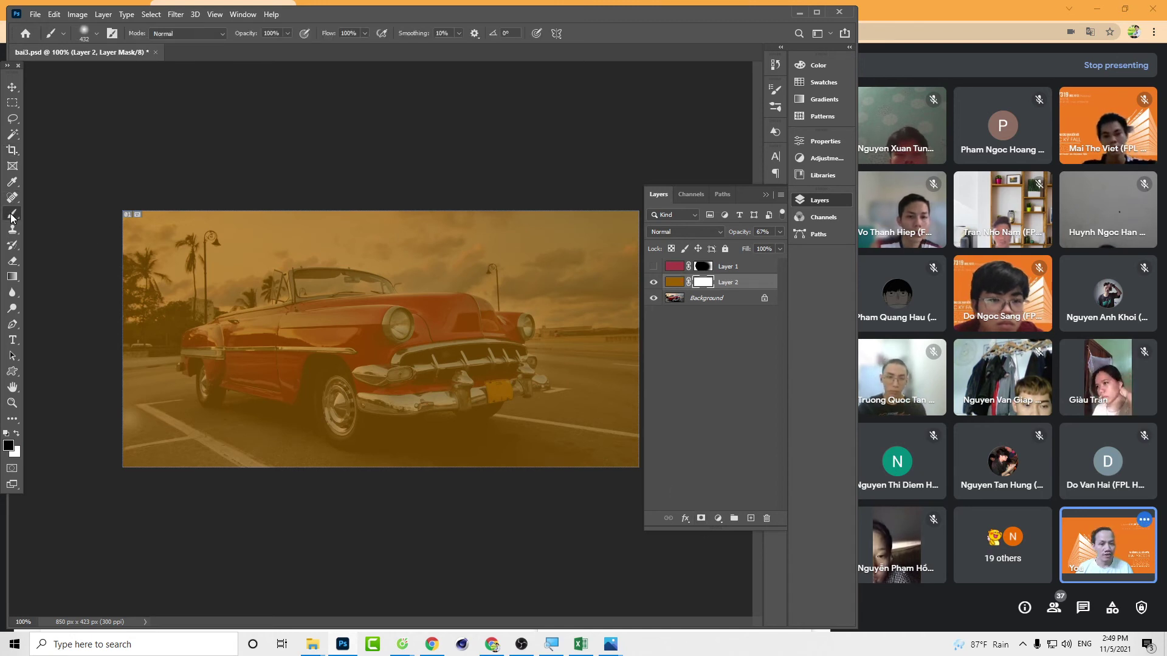
right_click(341, 335)
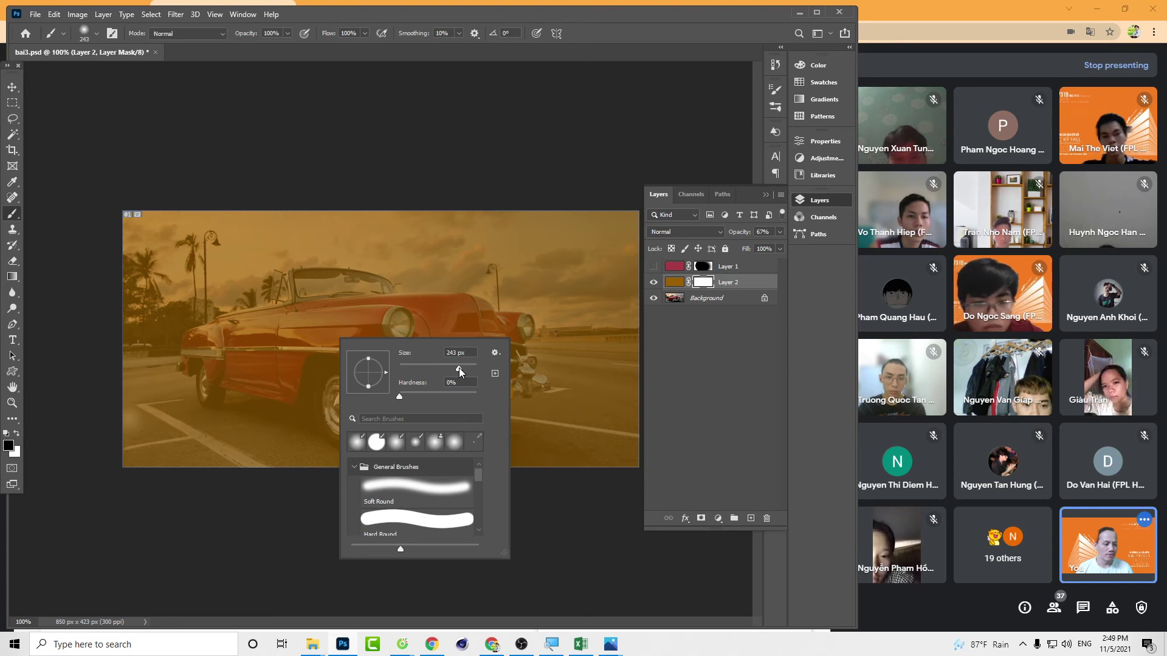
drag(457, 369, 461, 367)
mouse_move(287, 324)
mouse_down()
mouse_move(297, 375)
mouse_move(546, 377)
mouse_up()
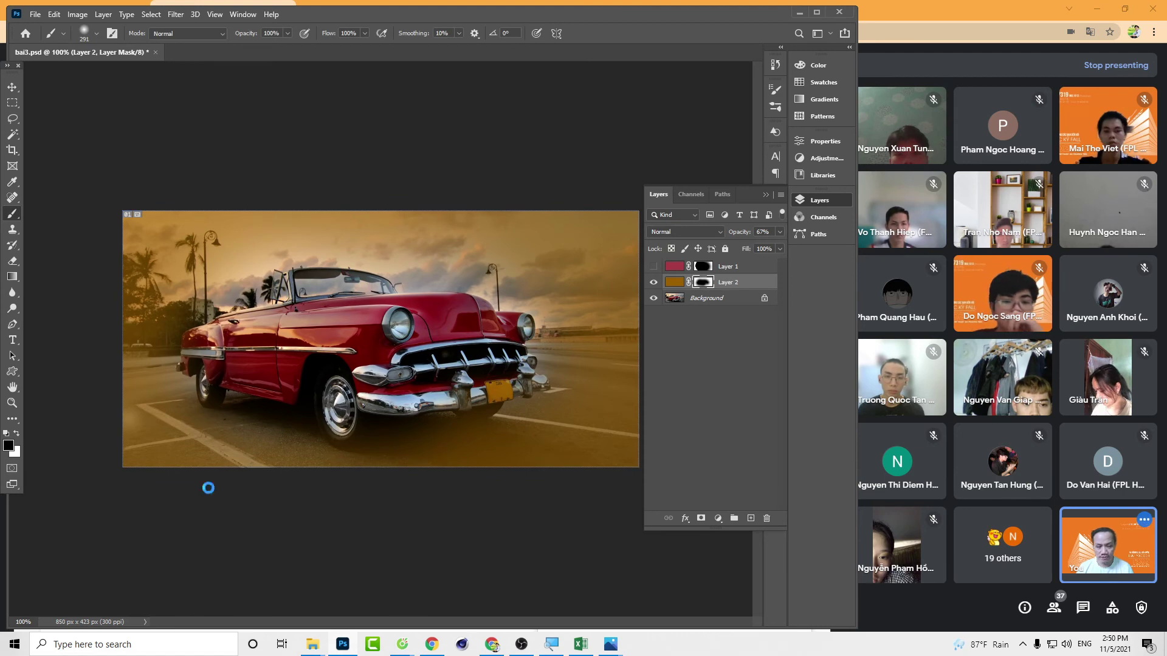
Save a maximum-quality JPEG copy named bai3b, then save the layered PSD
key(ctrl+shift+s)
click(182, 379)
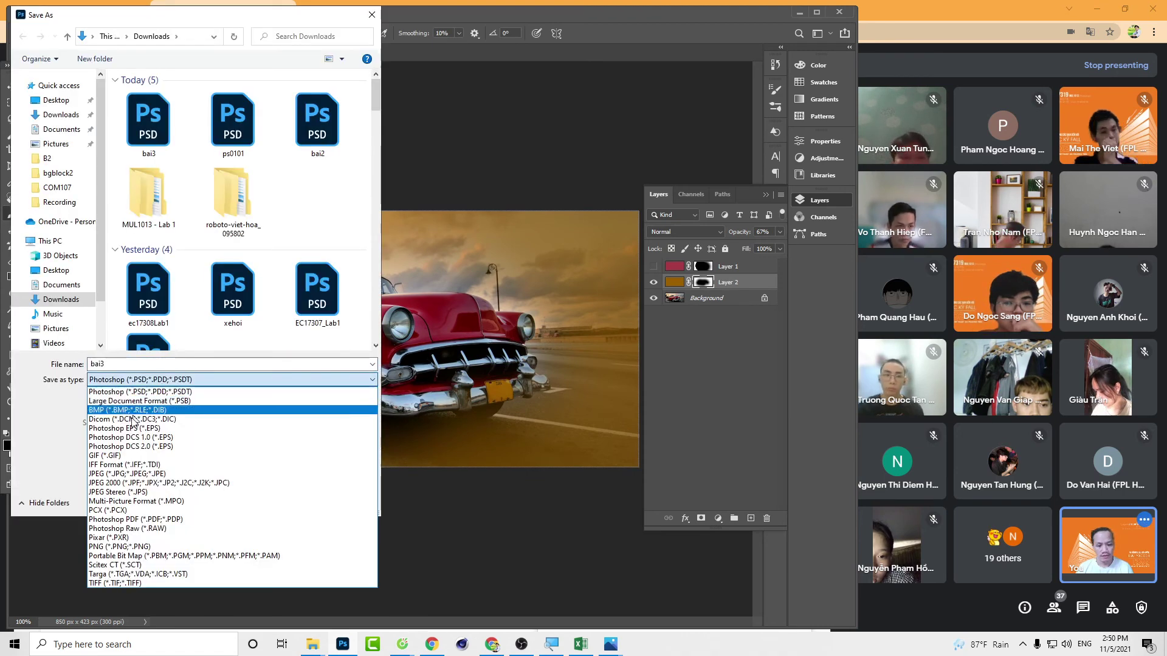
click(146, 473)
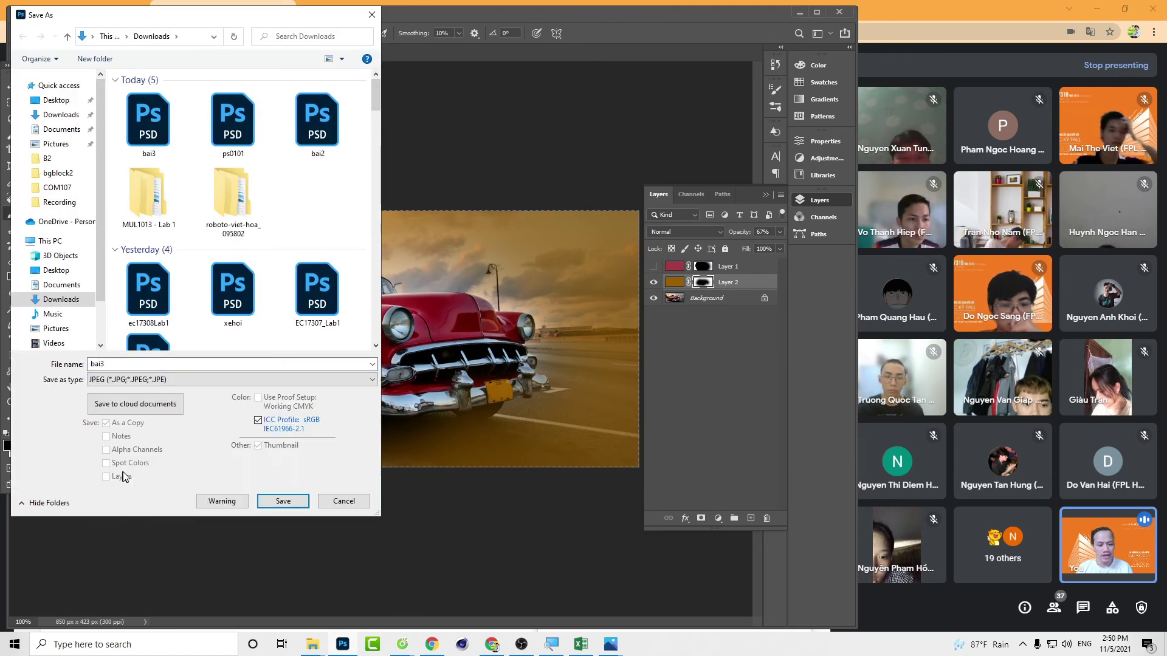
click(131, 363)
text(b)
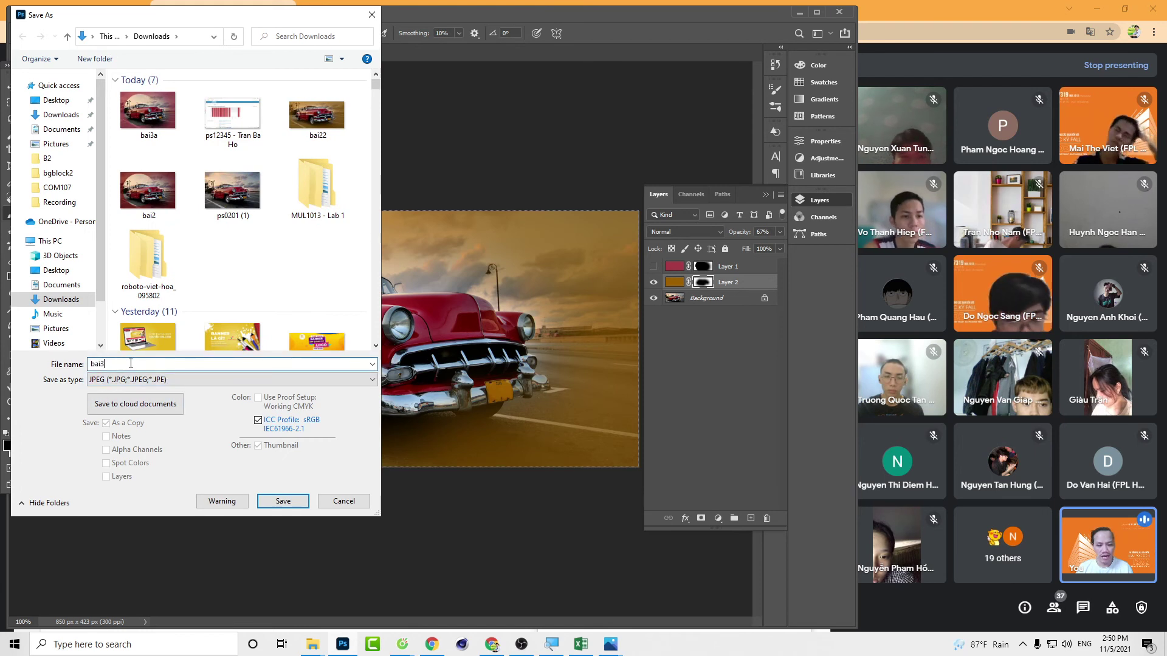
click(296, 502)
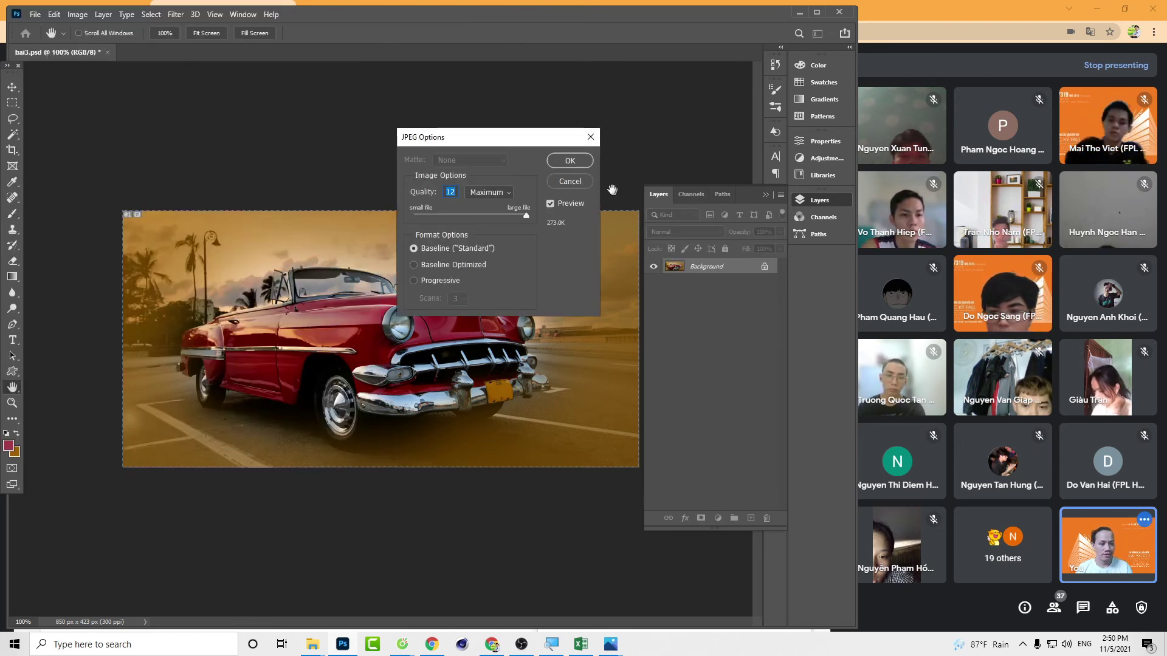
click(570, 159)
key(ctrl+s)
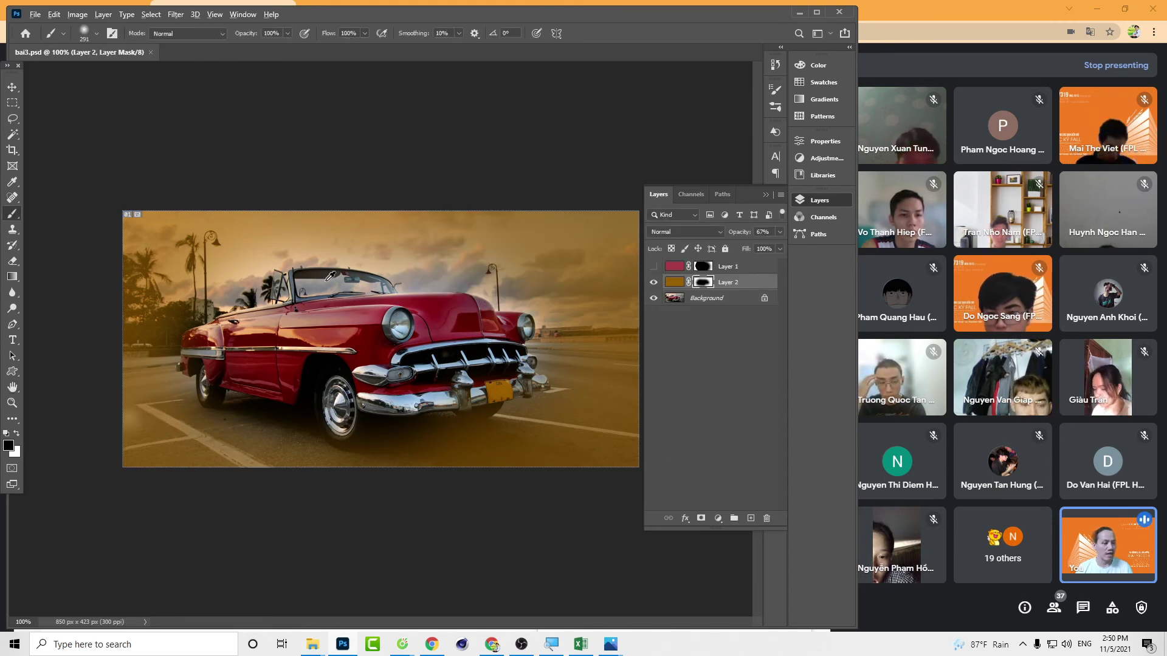
In Google Drive, navigate My Drive > !!!!FA21 > B2 > EC17319 - MUL1013 > student folder > Lab1
key(alt+Tab)
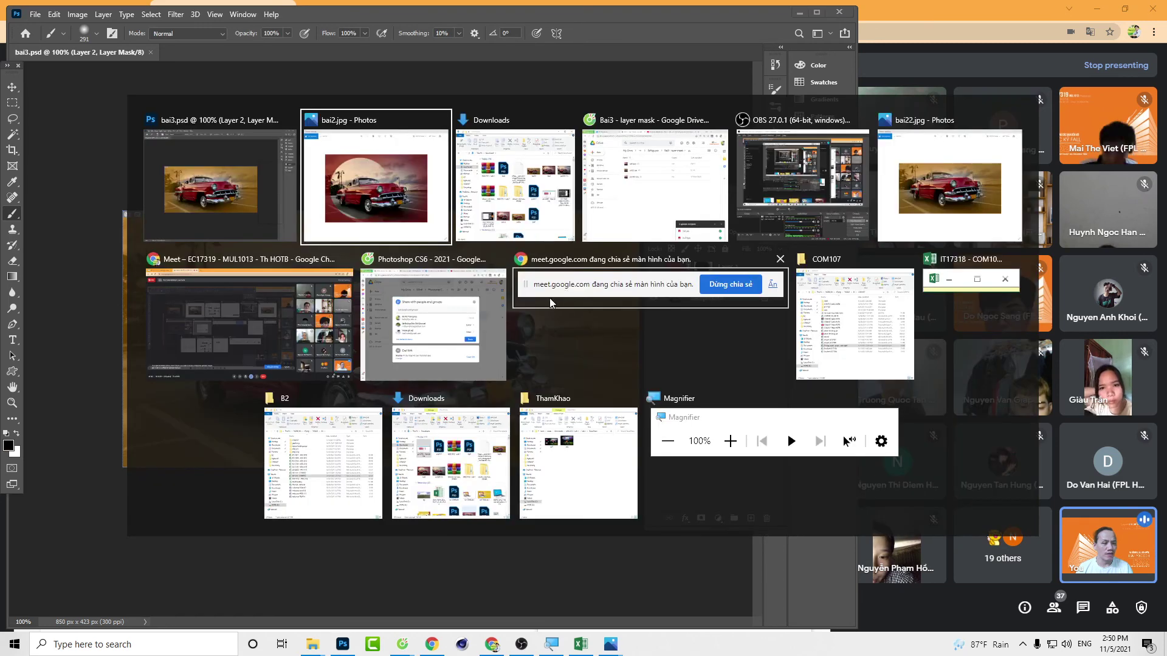
key(alt+Tab)
key(alt+Tab)
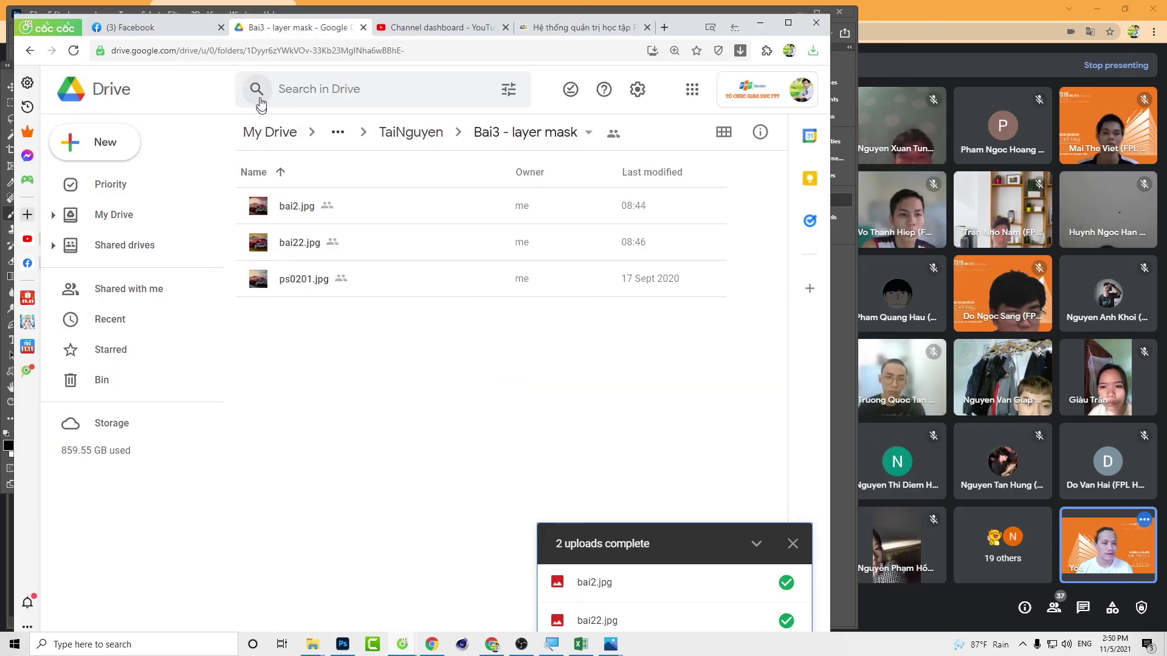
click(269, 132)
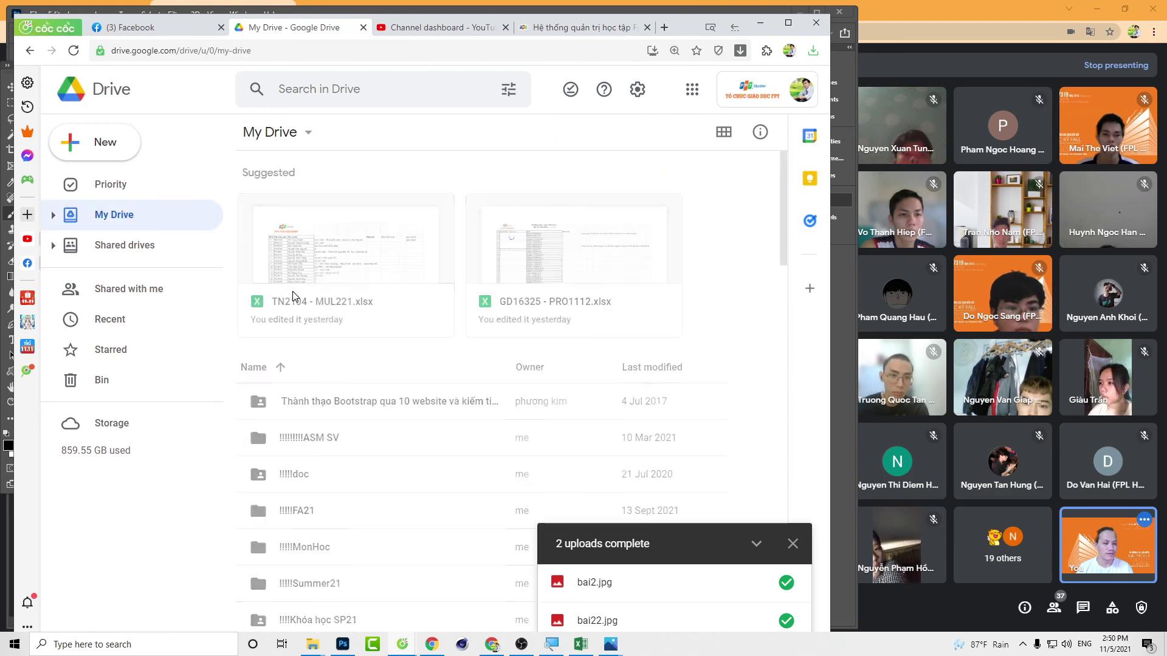
scroll(339, 450, down, 2)
double_click(308, 389)
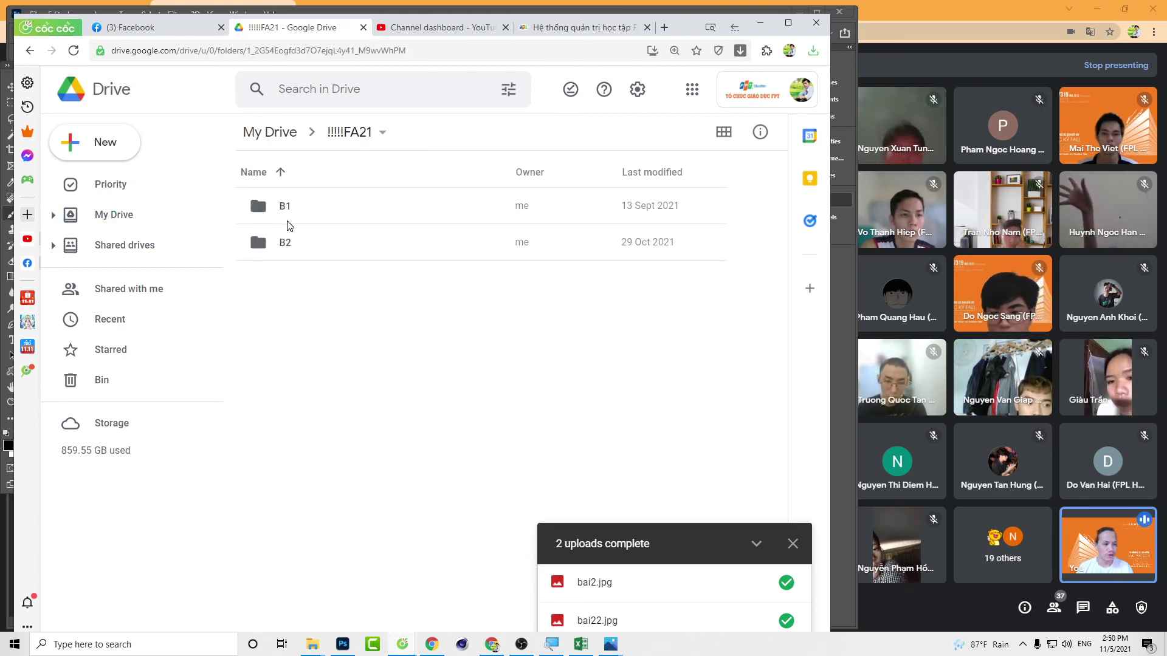
double_click(277, 243)
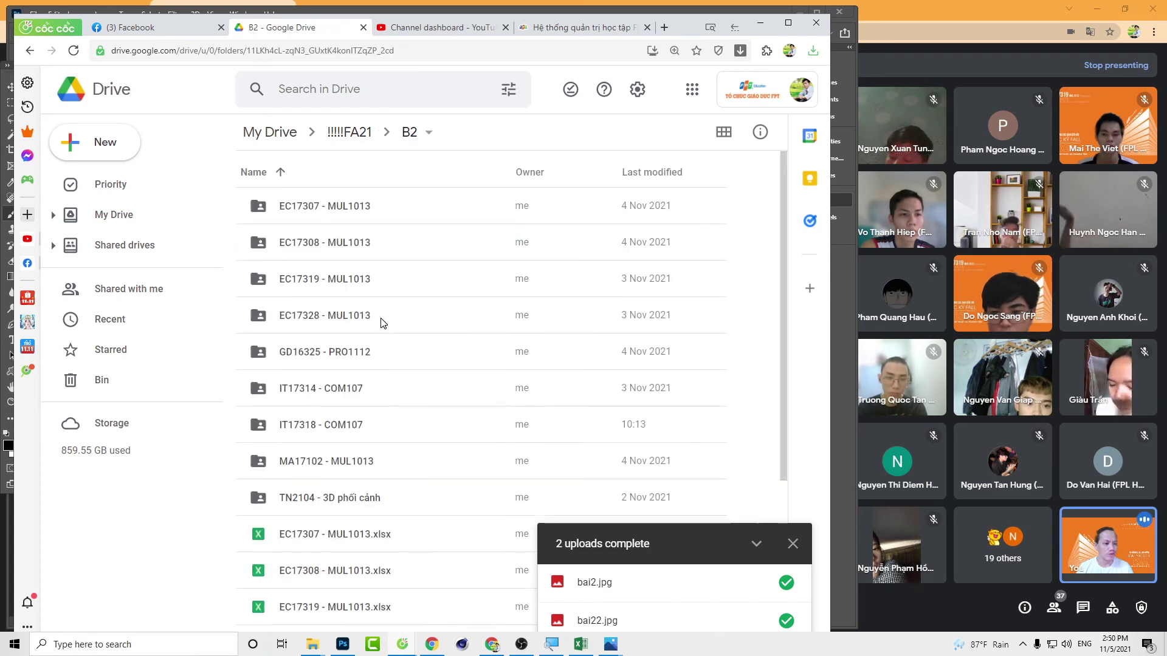
double_click(335, 277)
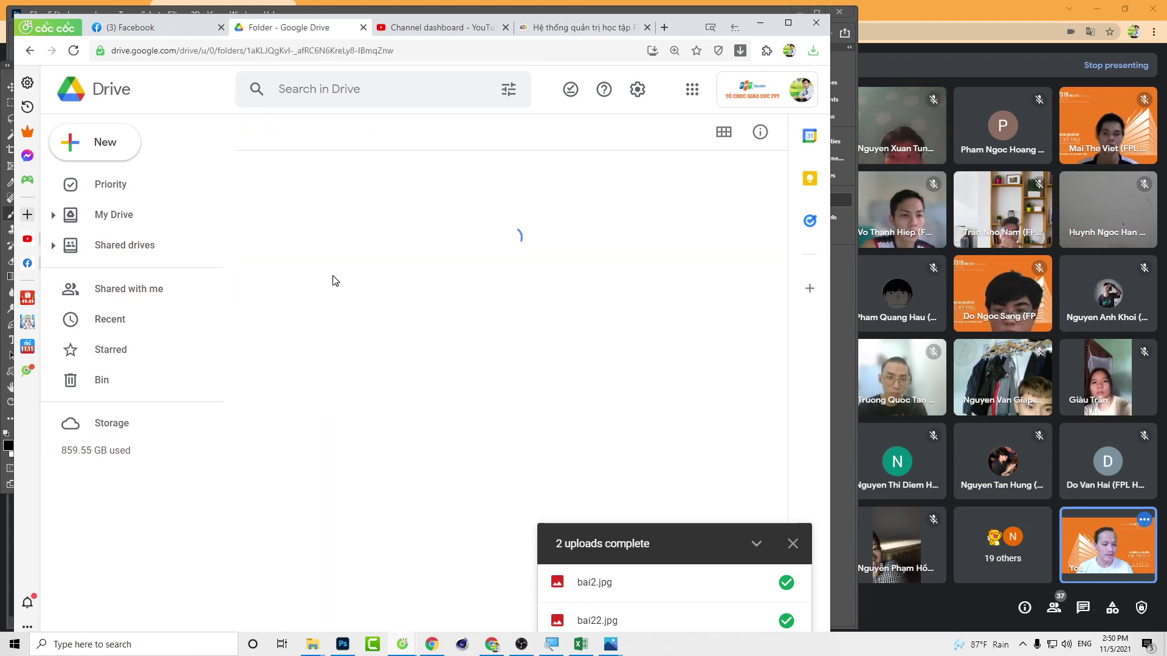
double_click(358, 207)
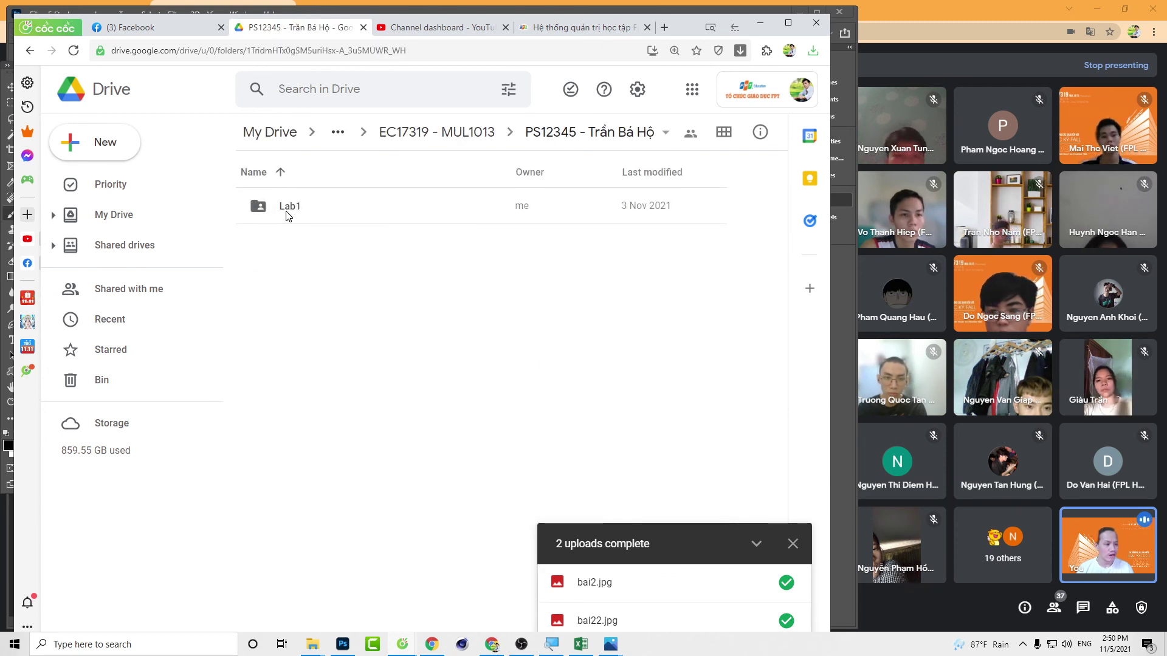
double_click(288, 210)
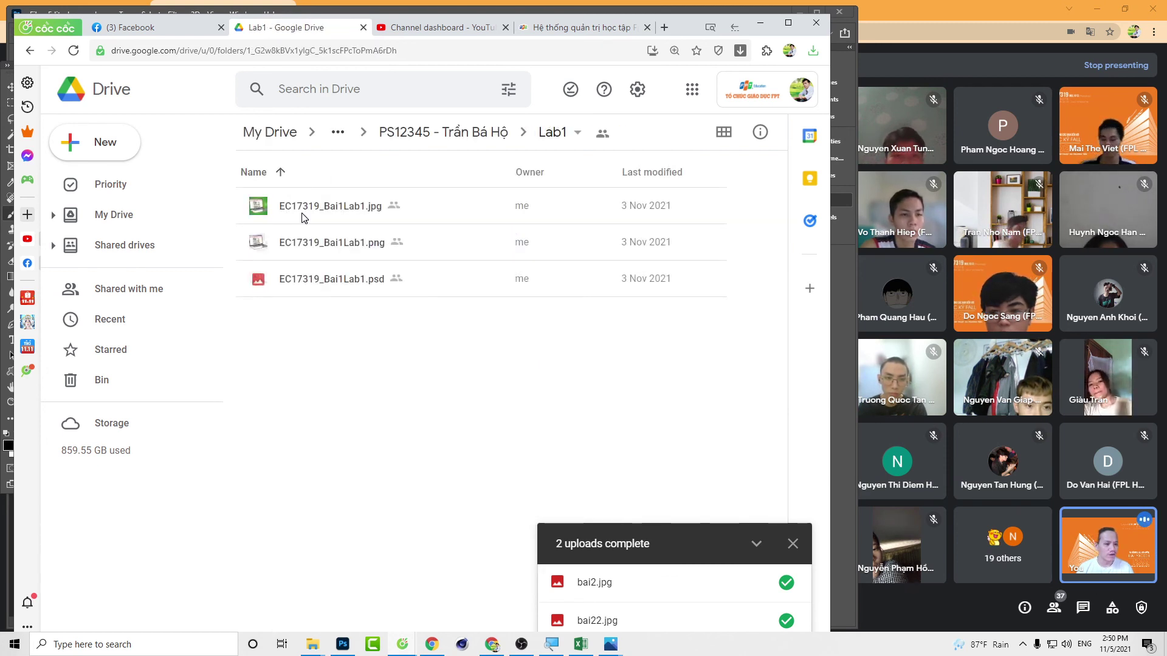
click(315, 647)
Drag bai3.psd, bai3a.jpg and bai3b.jpg from the Downloads folder into the Drive Lab1 folder
click(305, 601)
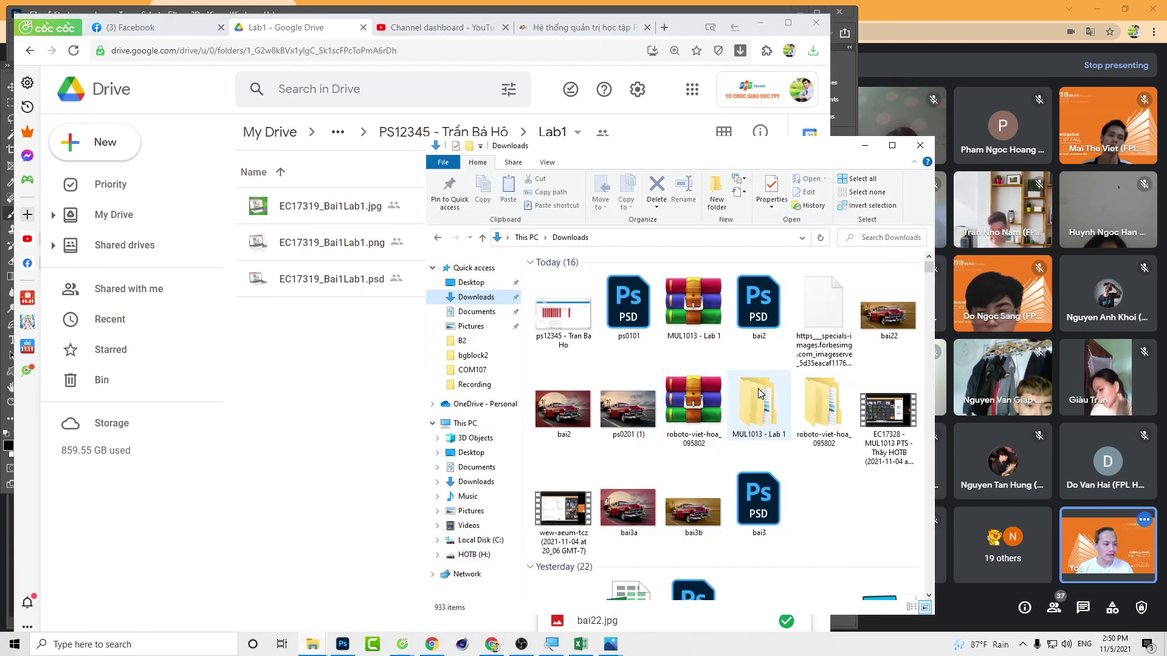
scroll(758, 388, down, 3)
scroll(761, 415, up, 3)
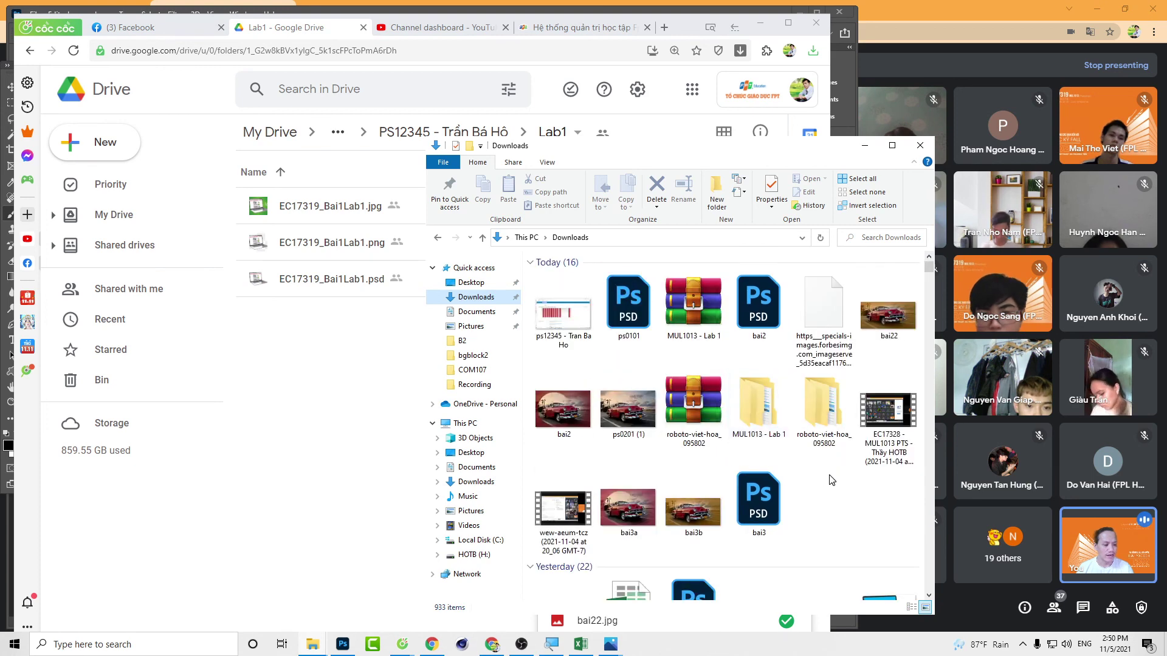
click(699, 505)
ctrl+click(634, 509)
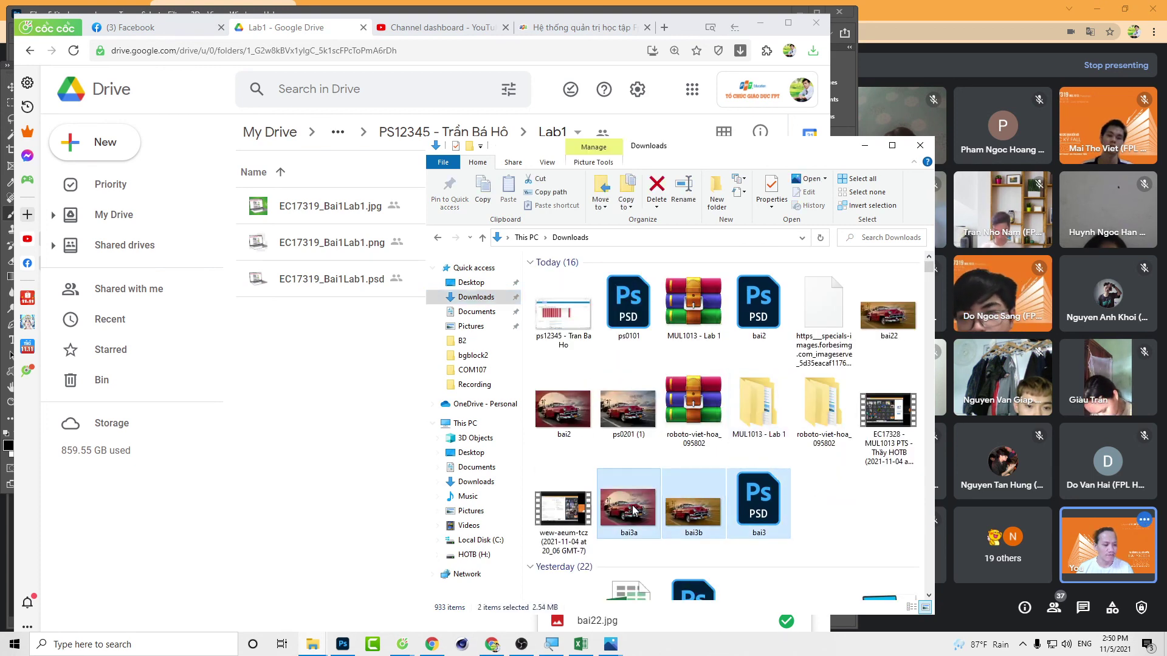
mouse_move(628, 510)
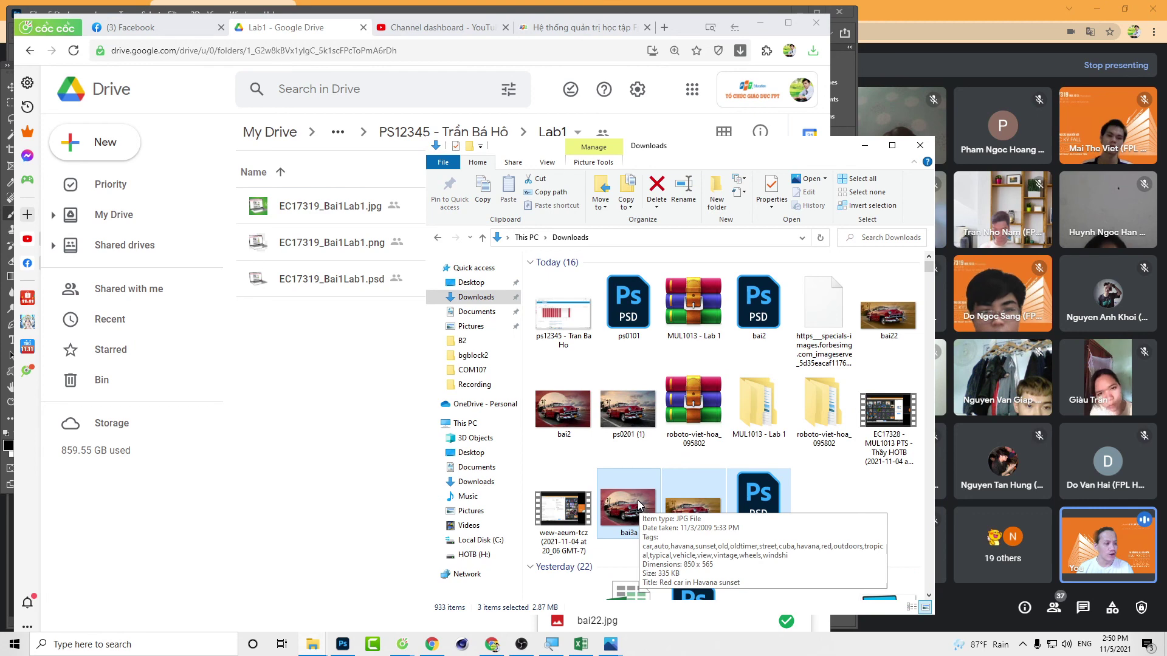
drag(639, 490, 311, 411)
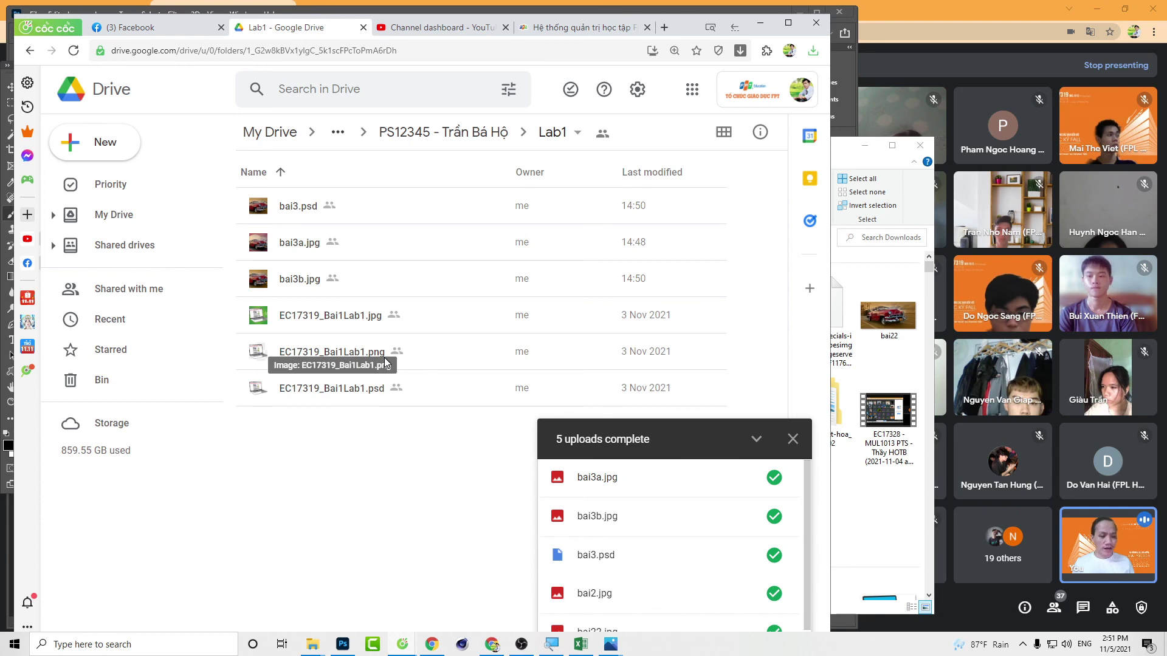
key(alt+Tab)
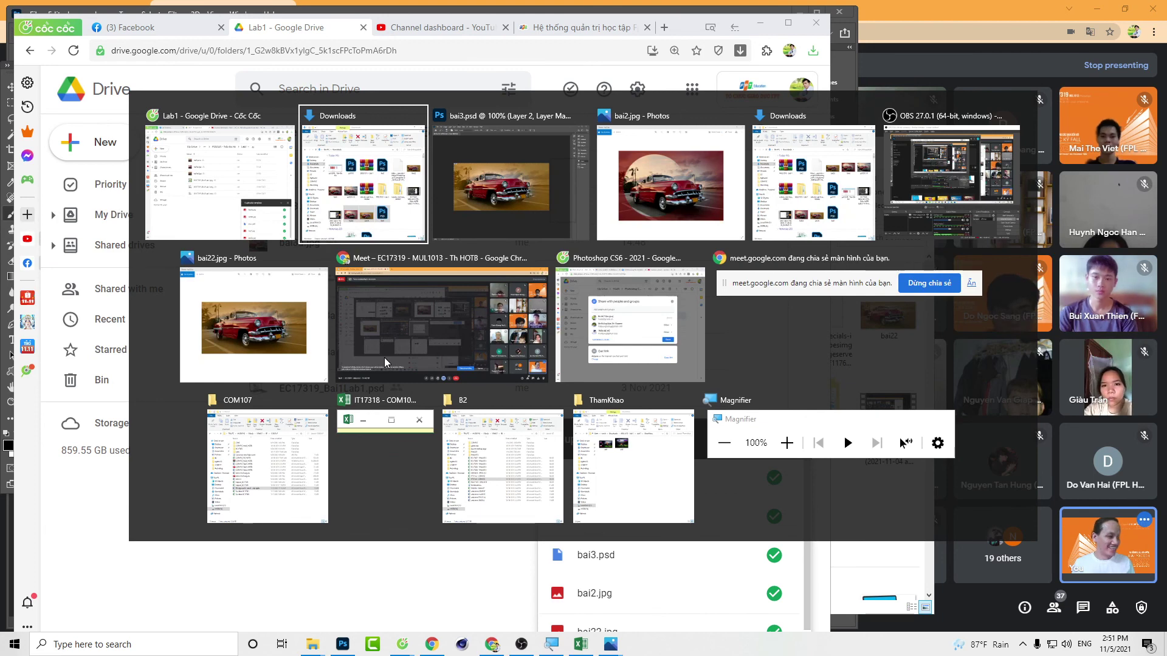
key(alt+Tab)
key(alt+Tab)
key(alt+Tab)
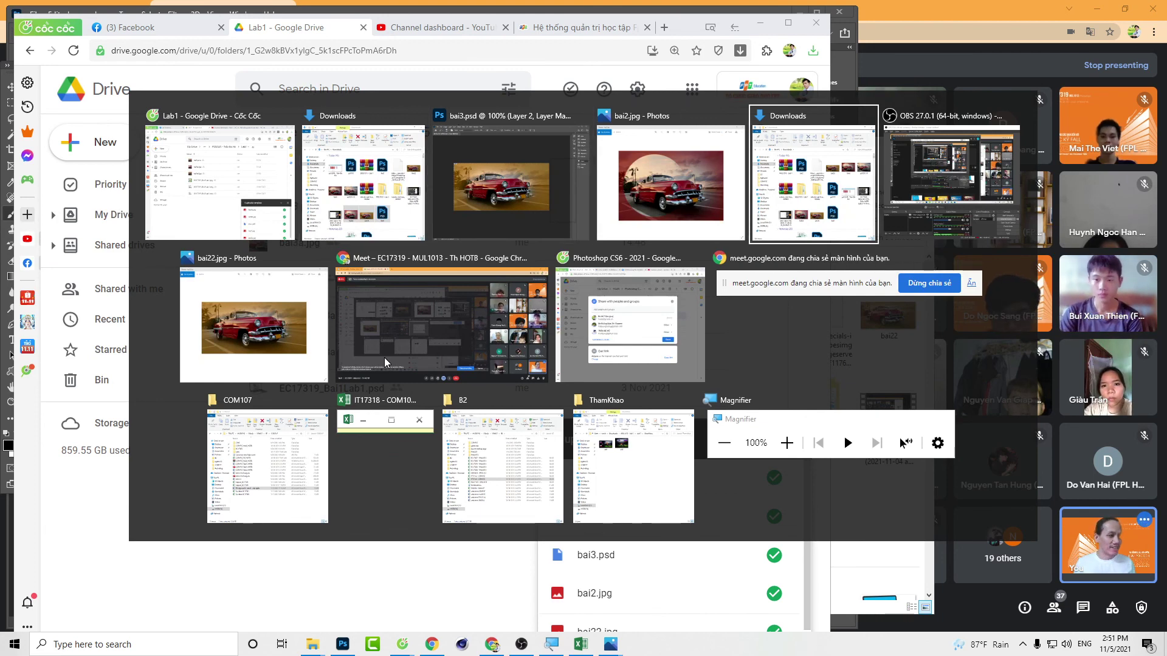